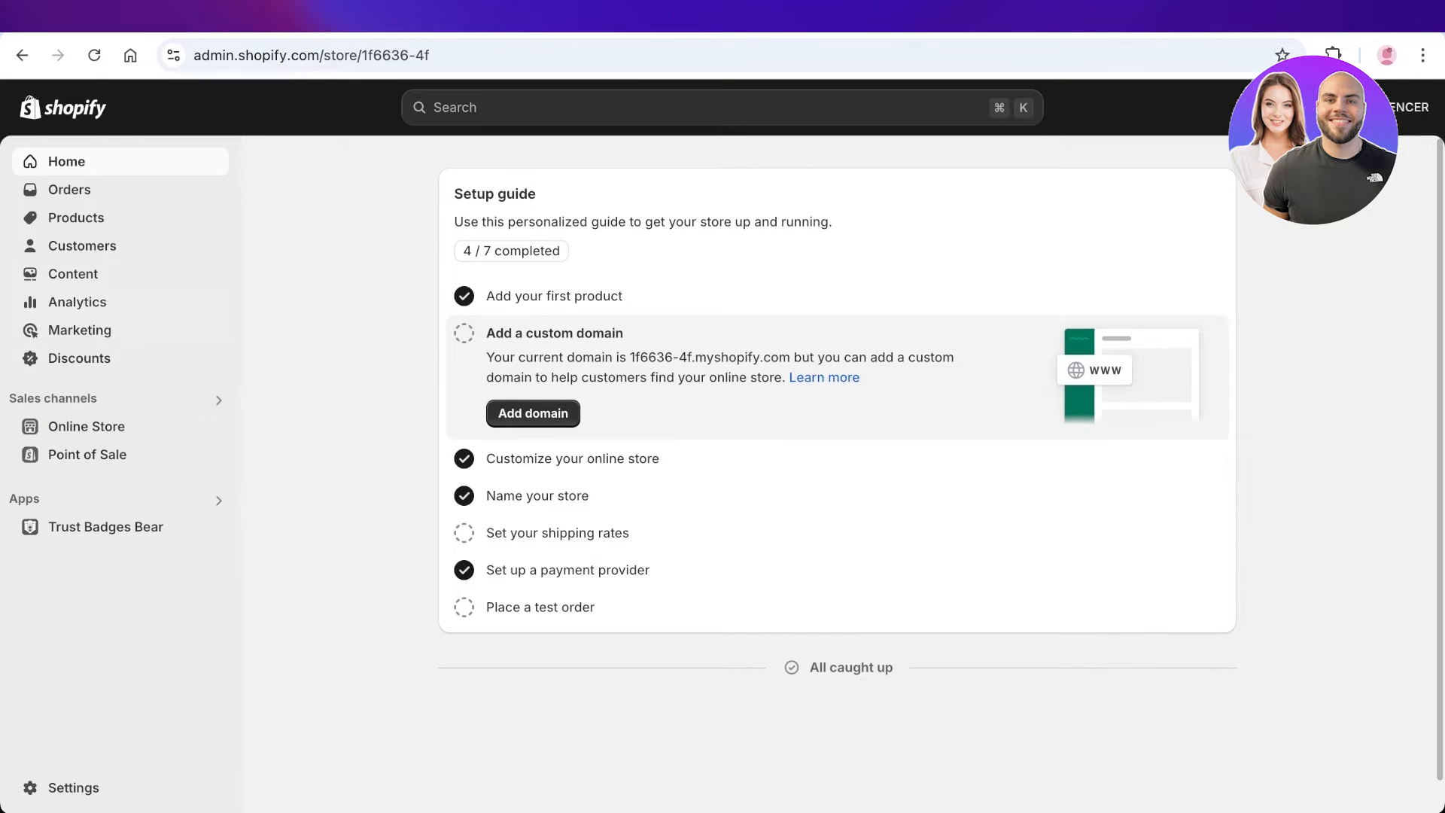
# Open the SPENCER storefront and add the Ruby Red Sapphire Lipstick to the cart.
pyautogui.click(214, 426)
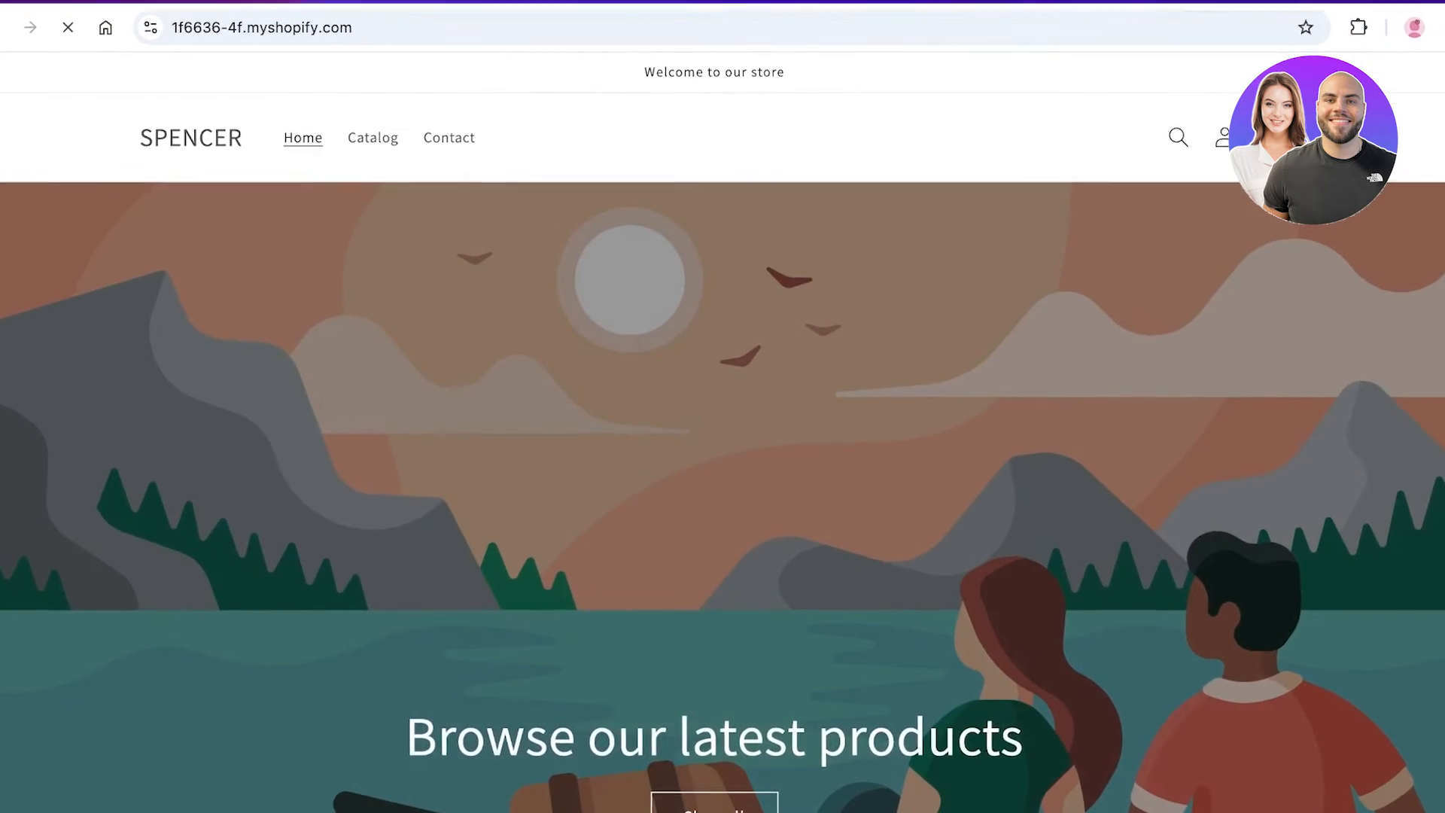
pyautogui.scroll(-7, 723, 445)
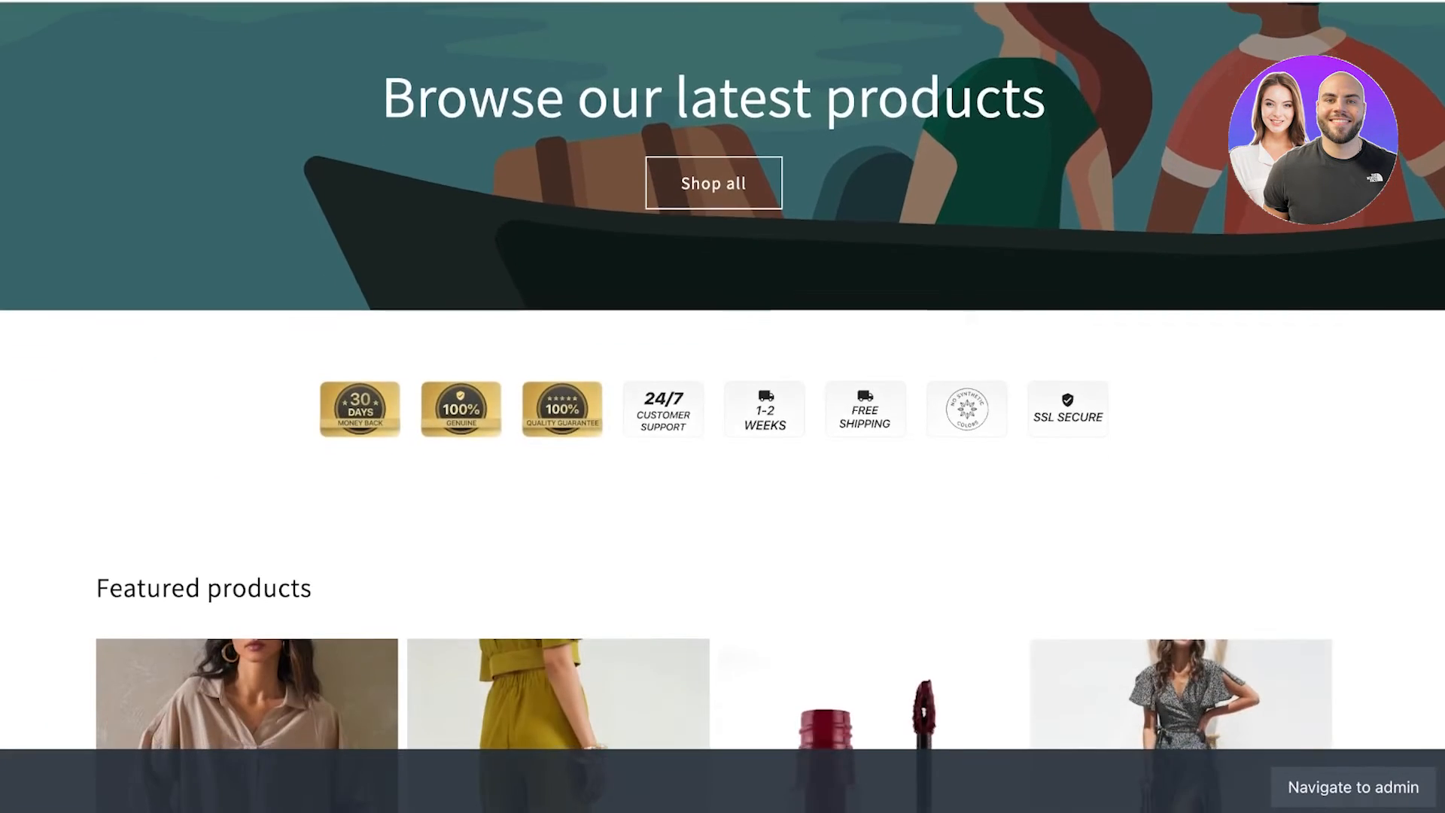
pyautogui.scroll(-8, 557, 301)
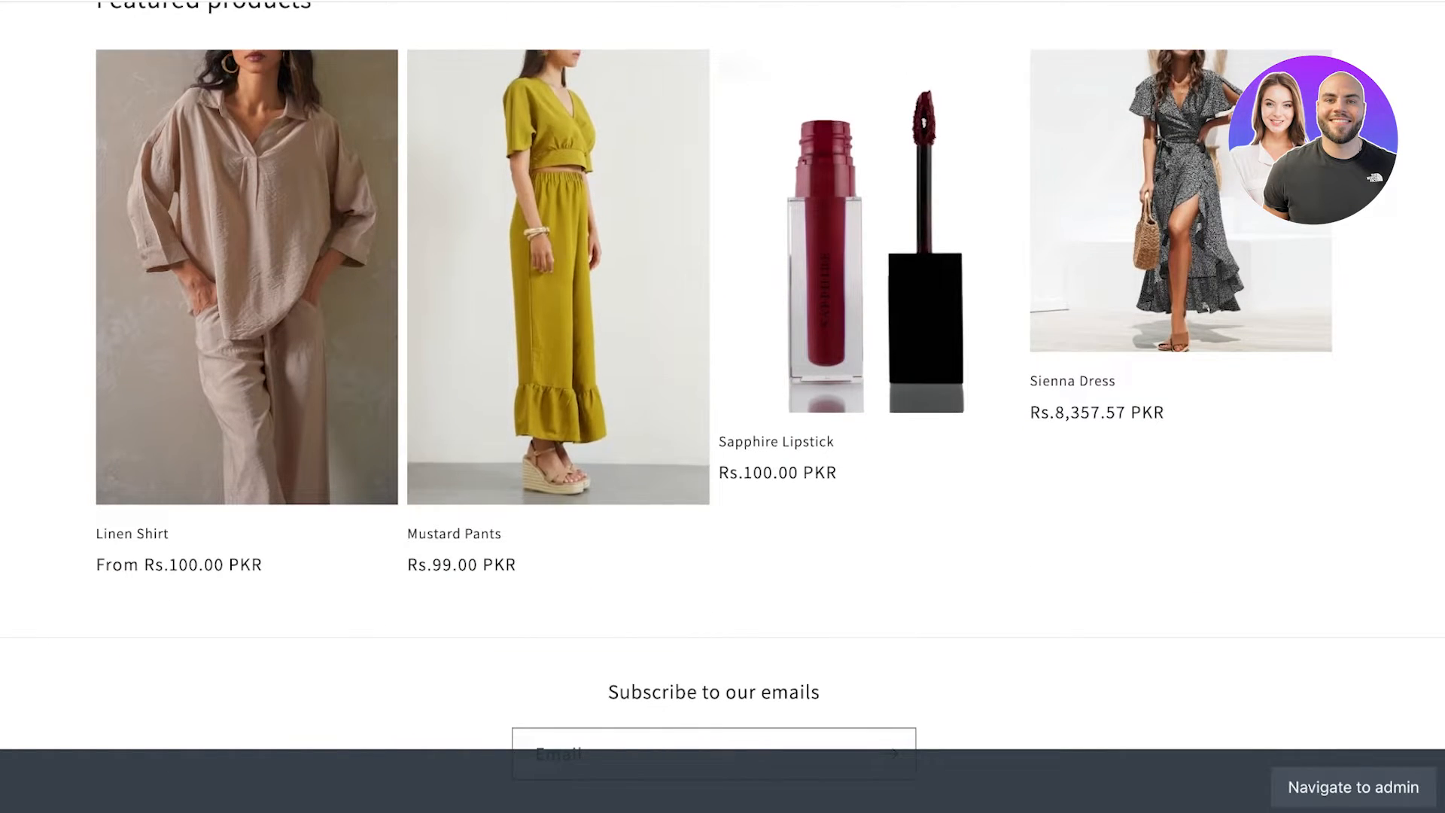
pyautogui.click(865, 316)
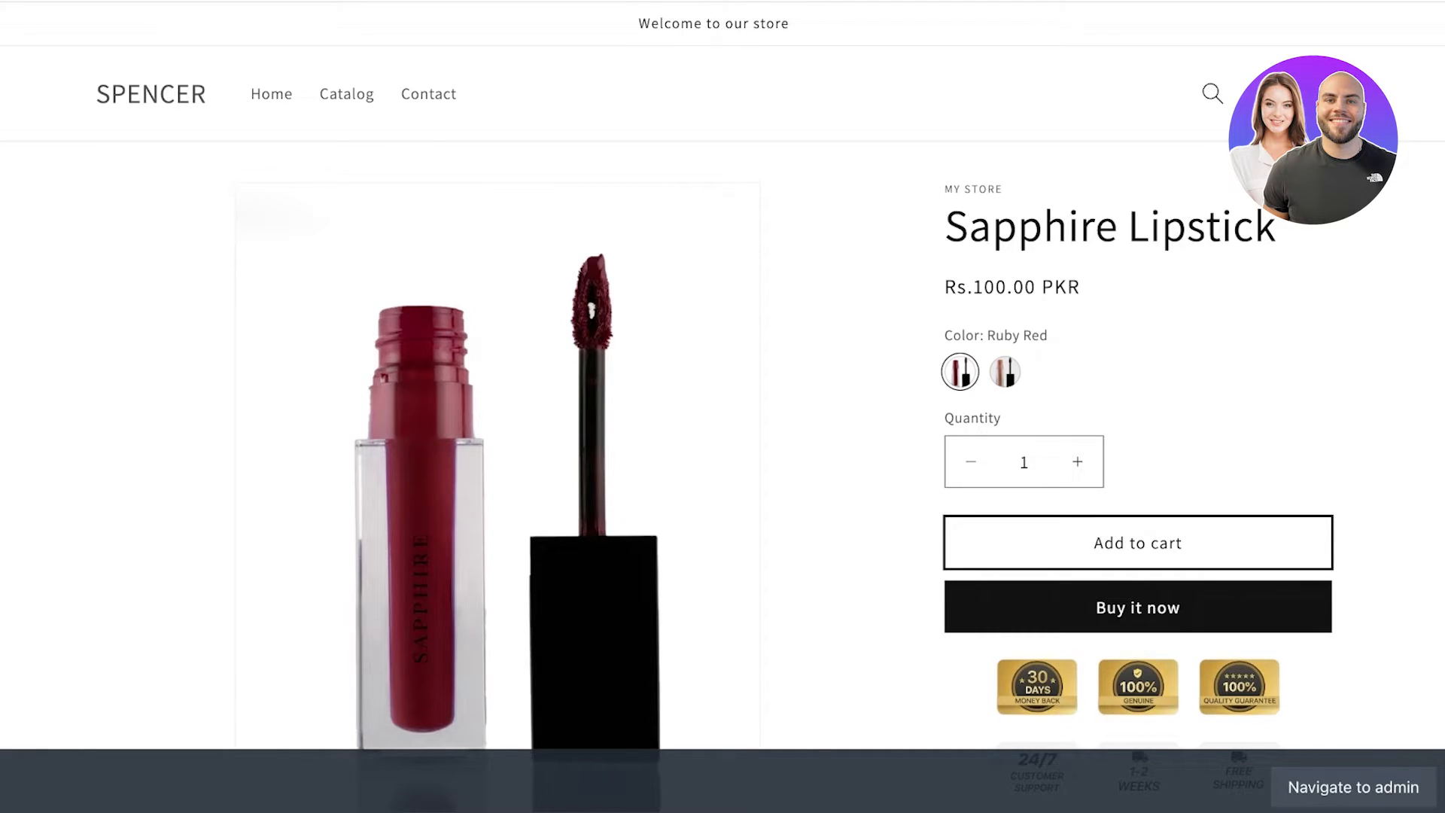
pyautogui.click(1138, 543)
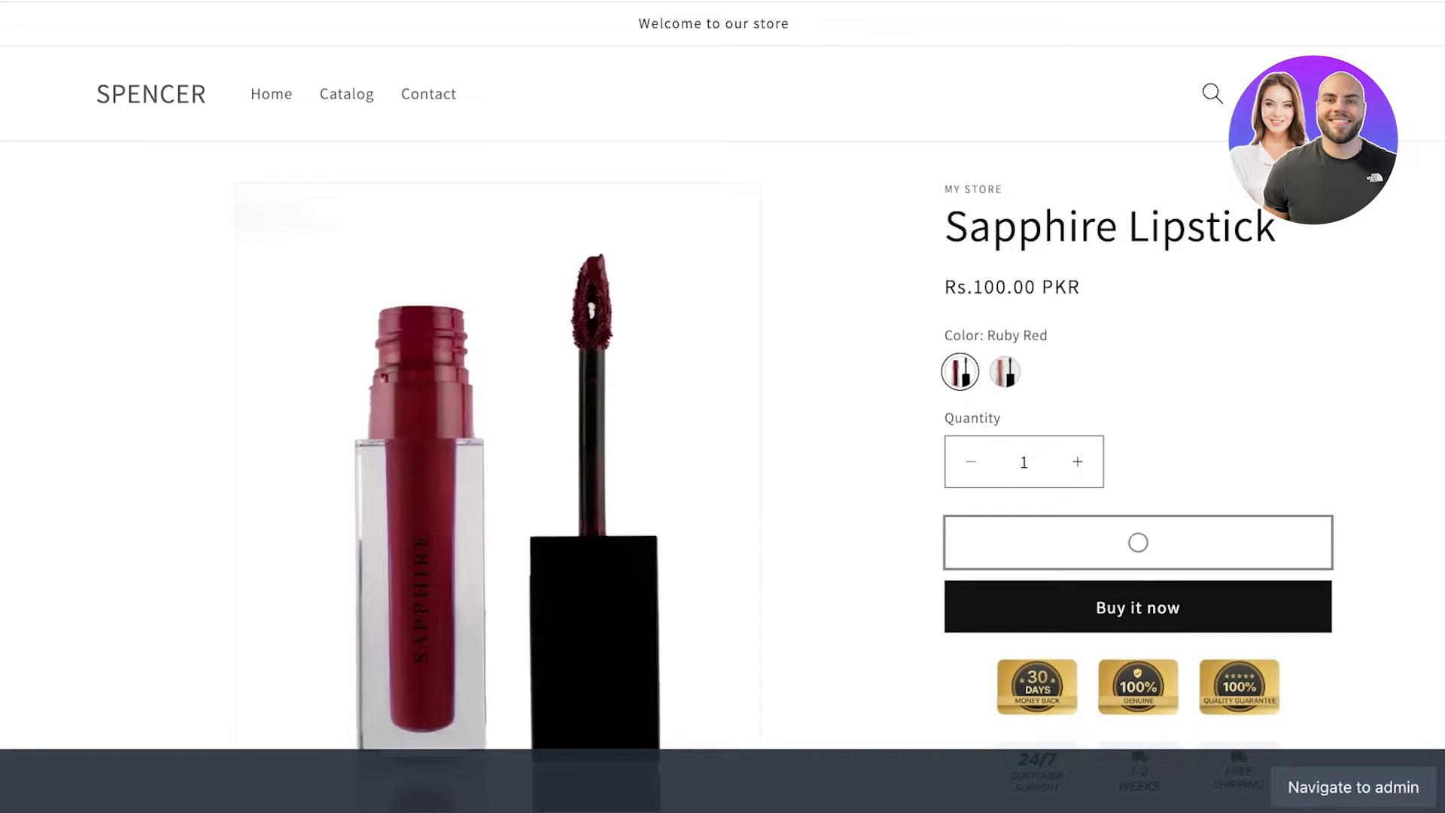
# Go to checkout with the lipstick and Mustard Pants, totalling Rs 230.84.
pyautogui.scroll(-3, 722, 407)
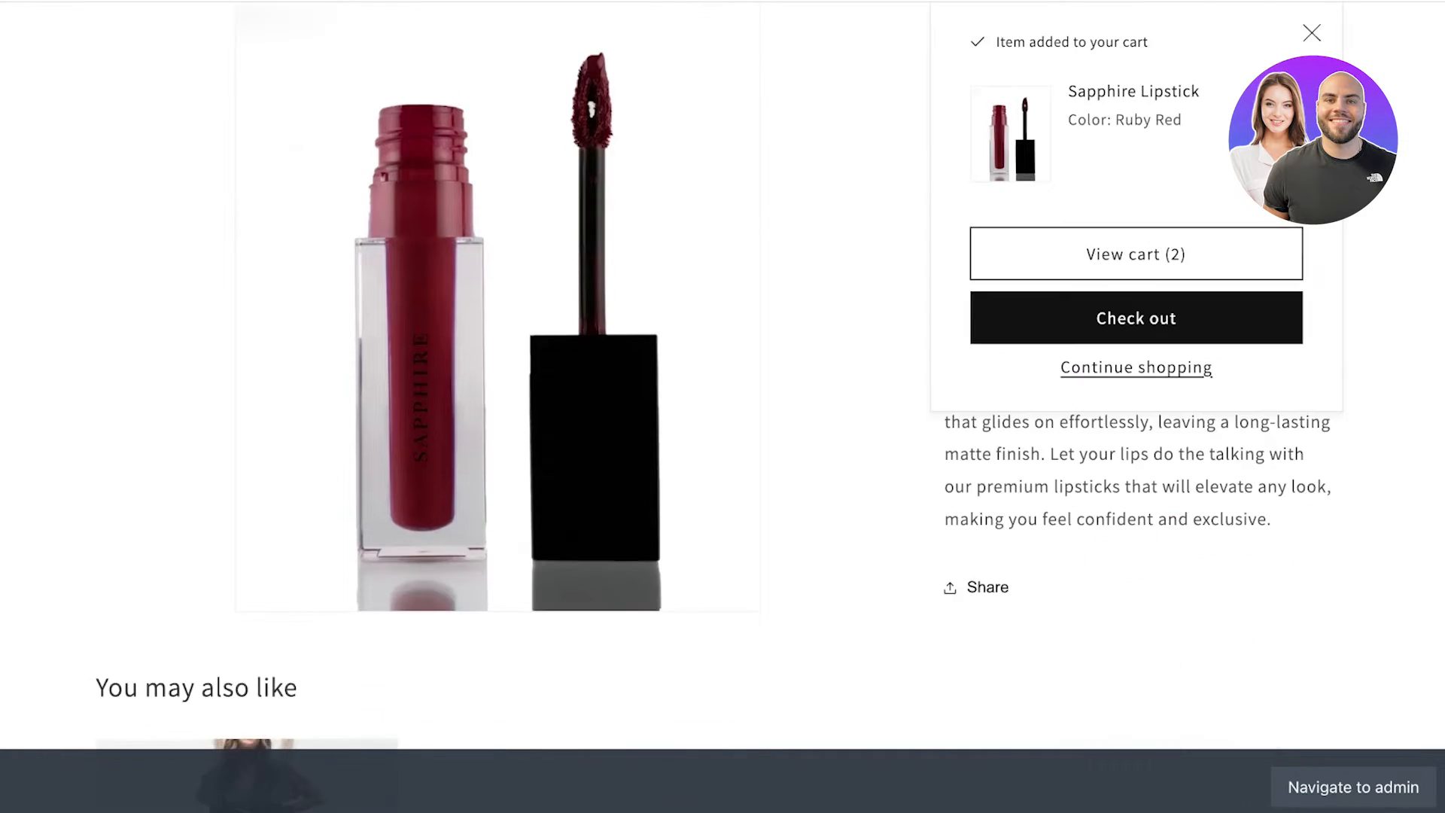
pyautogui.scroll(1, 723, 406)
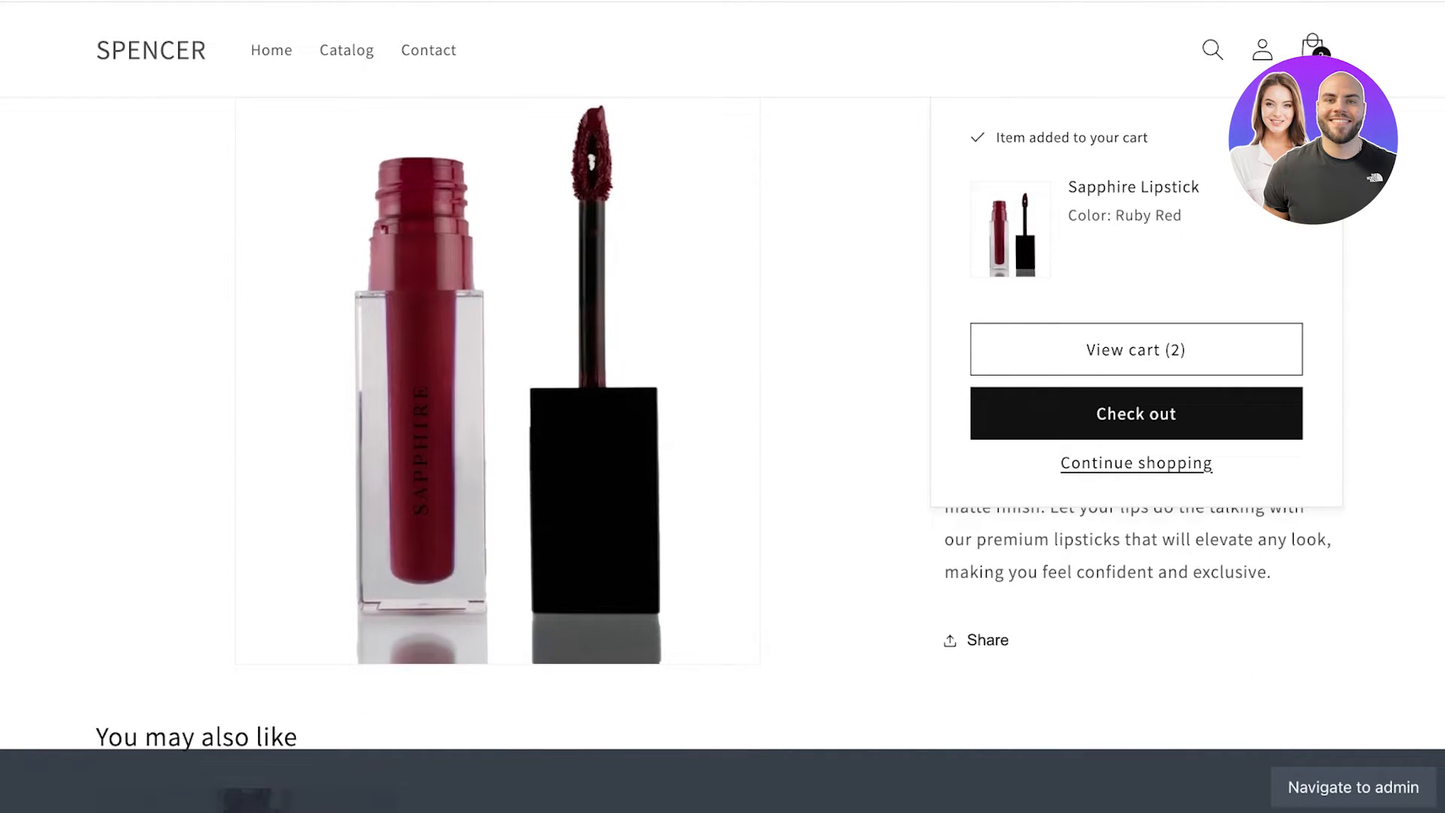
pyautogui.scroll(1, 722, 406)
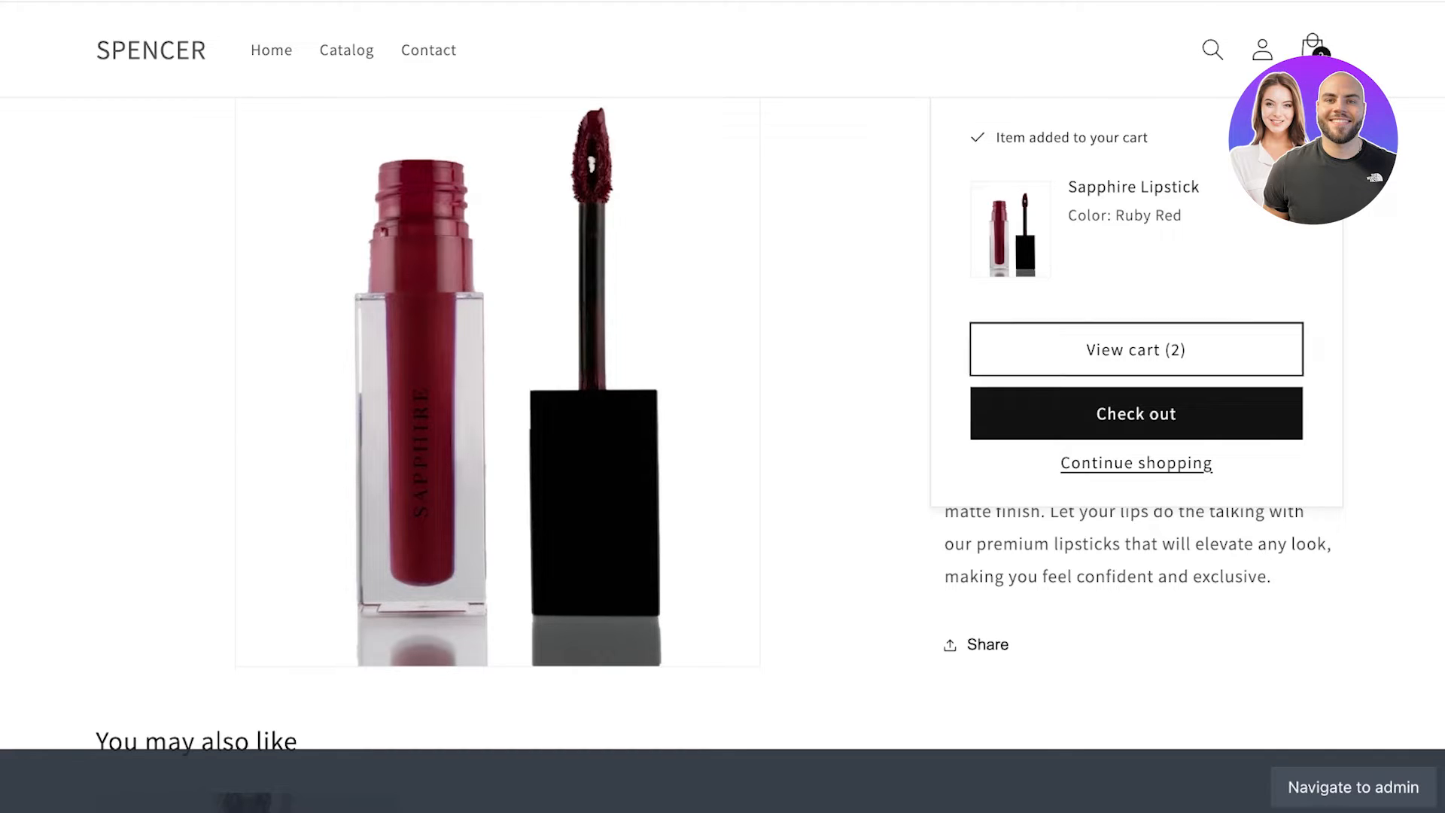
pyautogui.click(1136, 414)
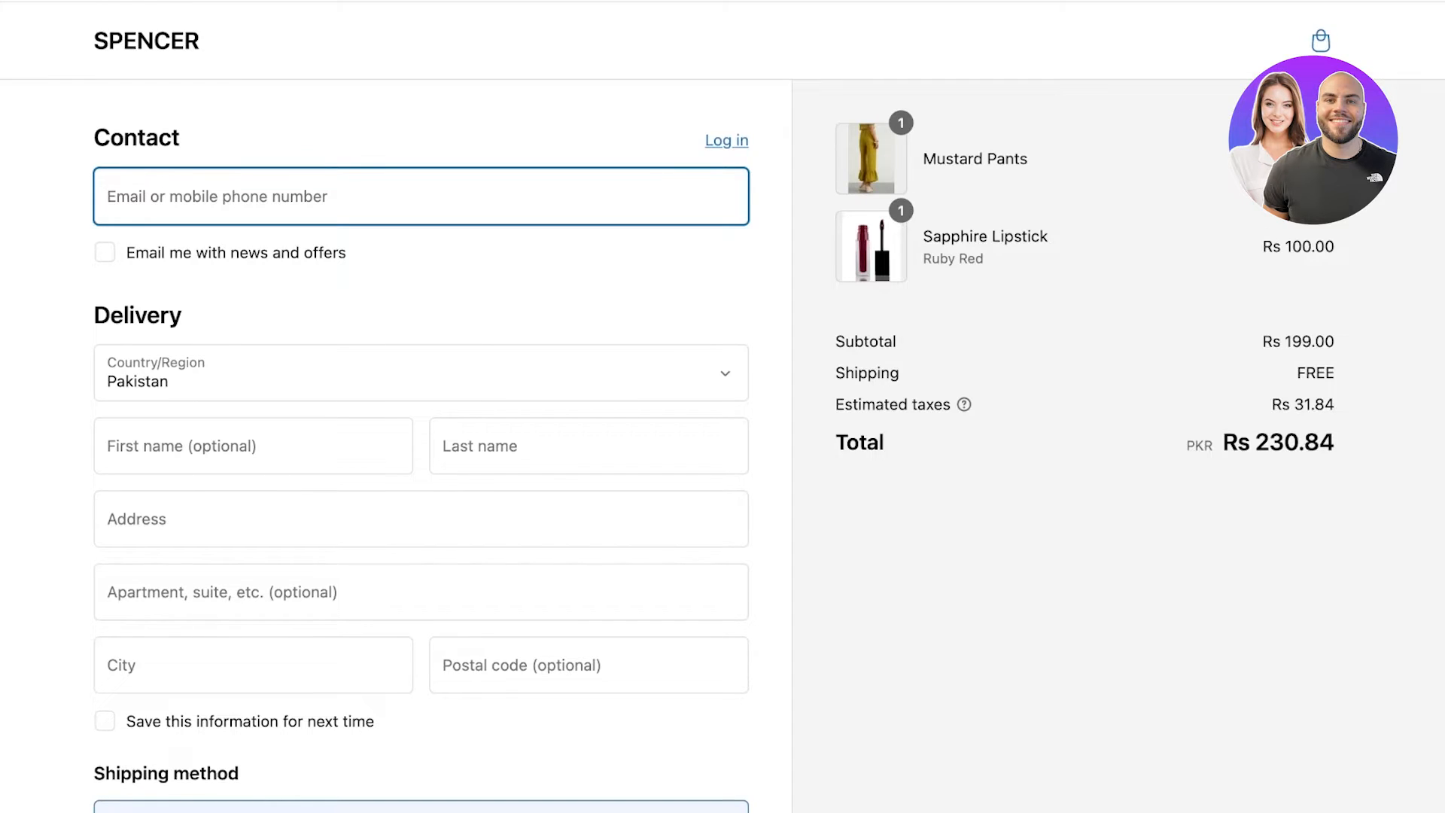
pyautogui.scroll(-15, 421, 451)
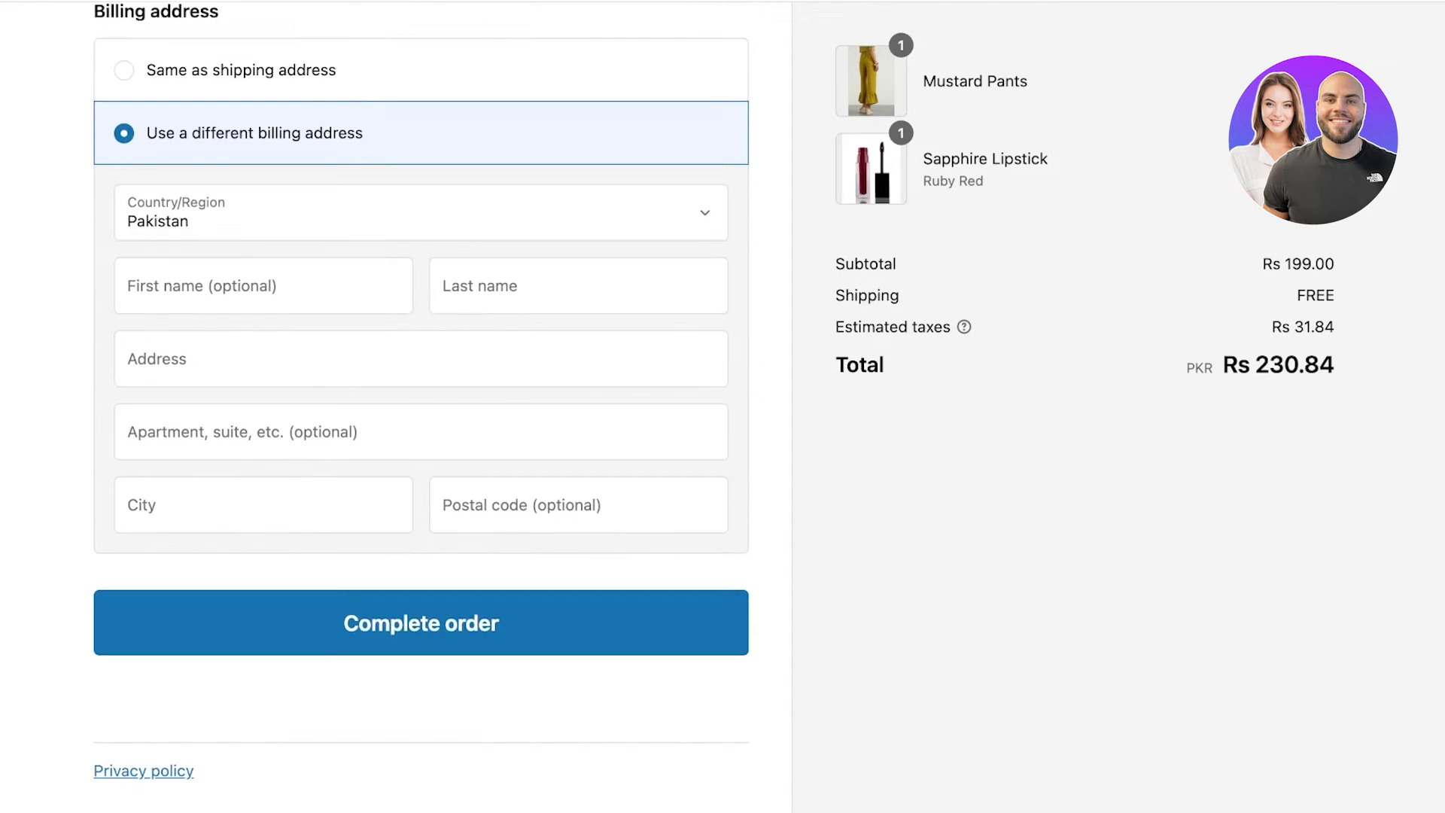
pyautogui.scroll(15, 421, 407)
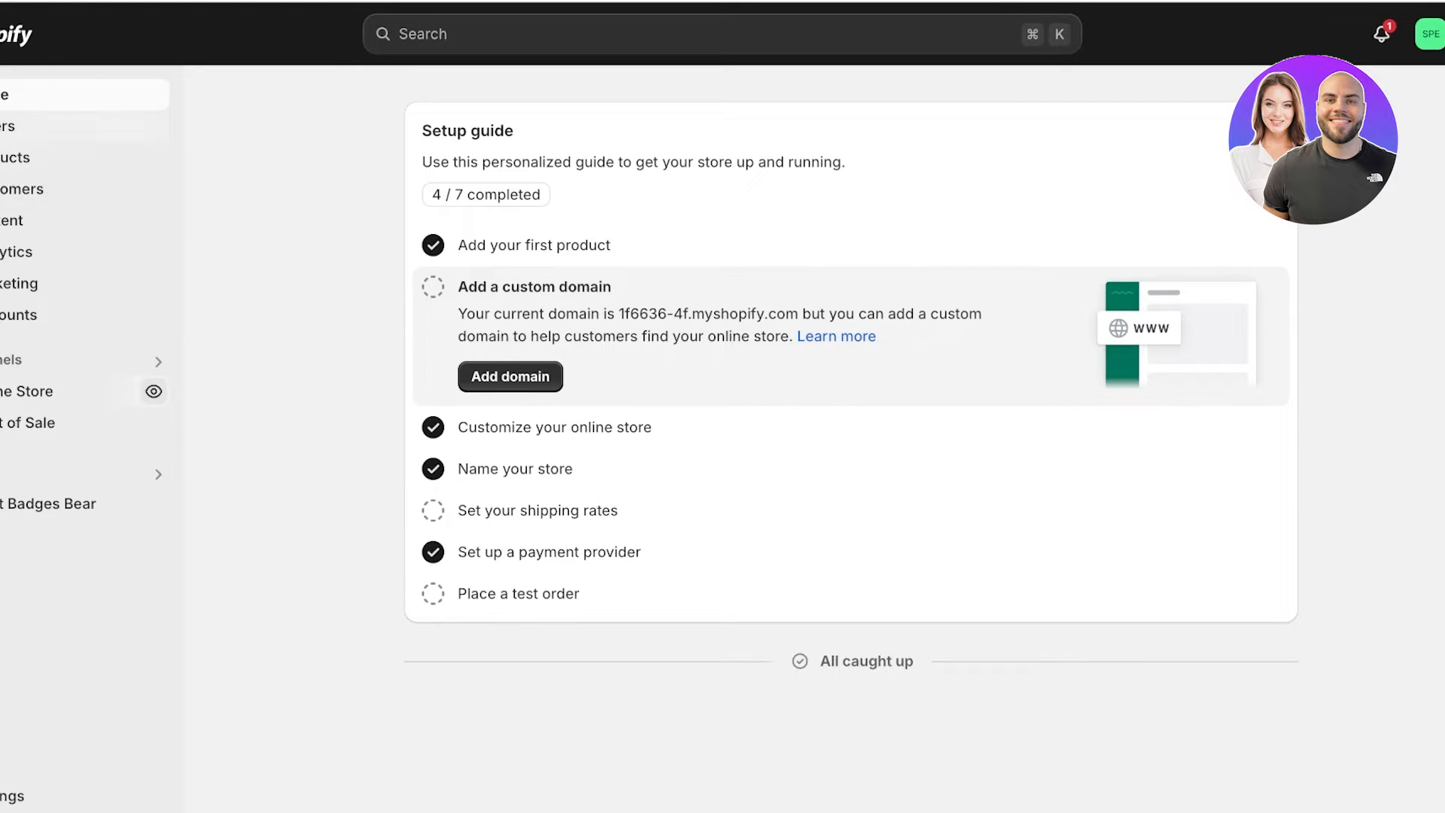
# Confirm the Orders list is empty, then open General settings showing PKR currency and GMT+05:00 time zone.
pyautogui.click(9, 126)
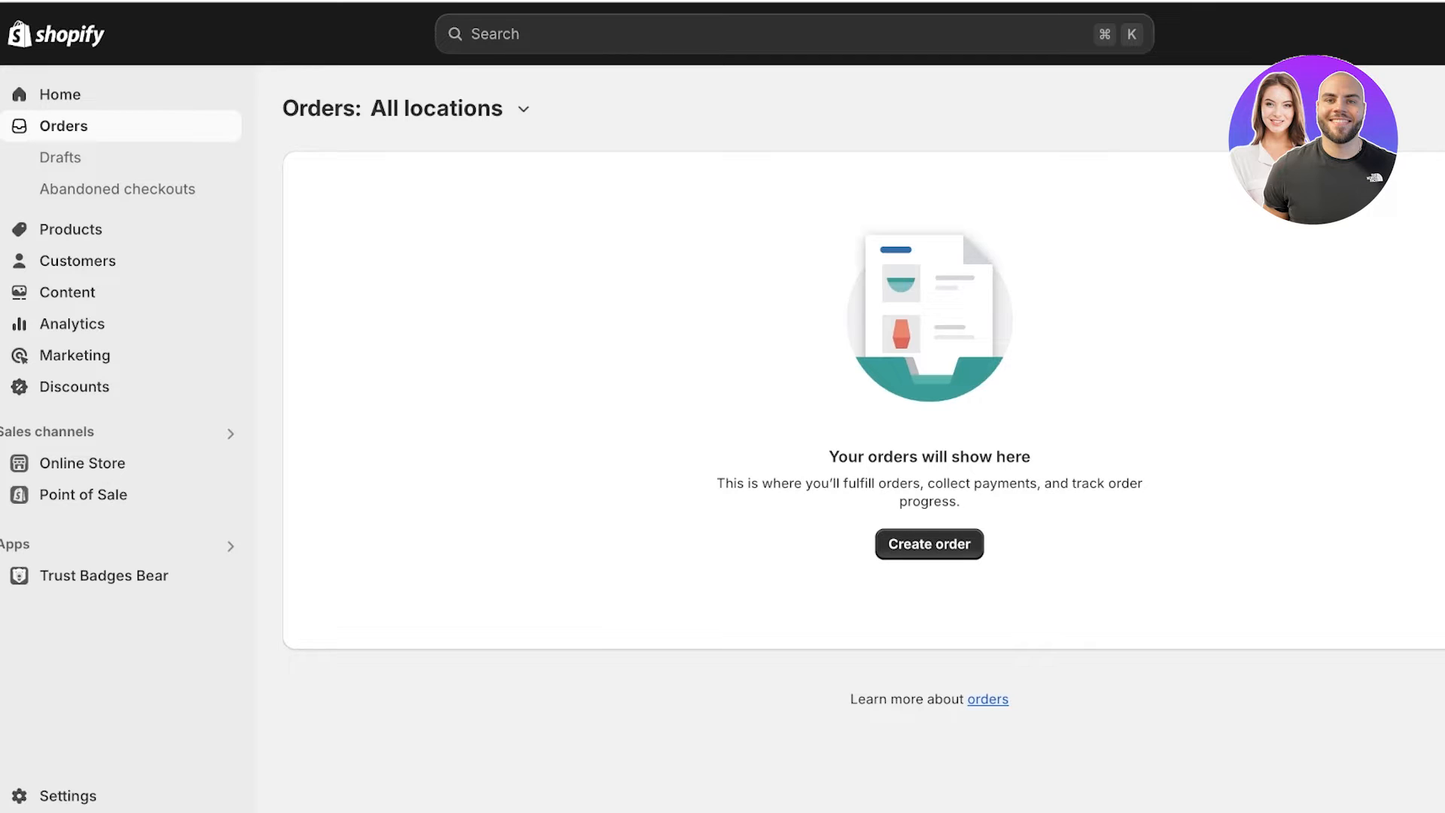
pyautogui.click(60, 95)
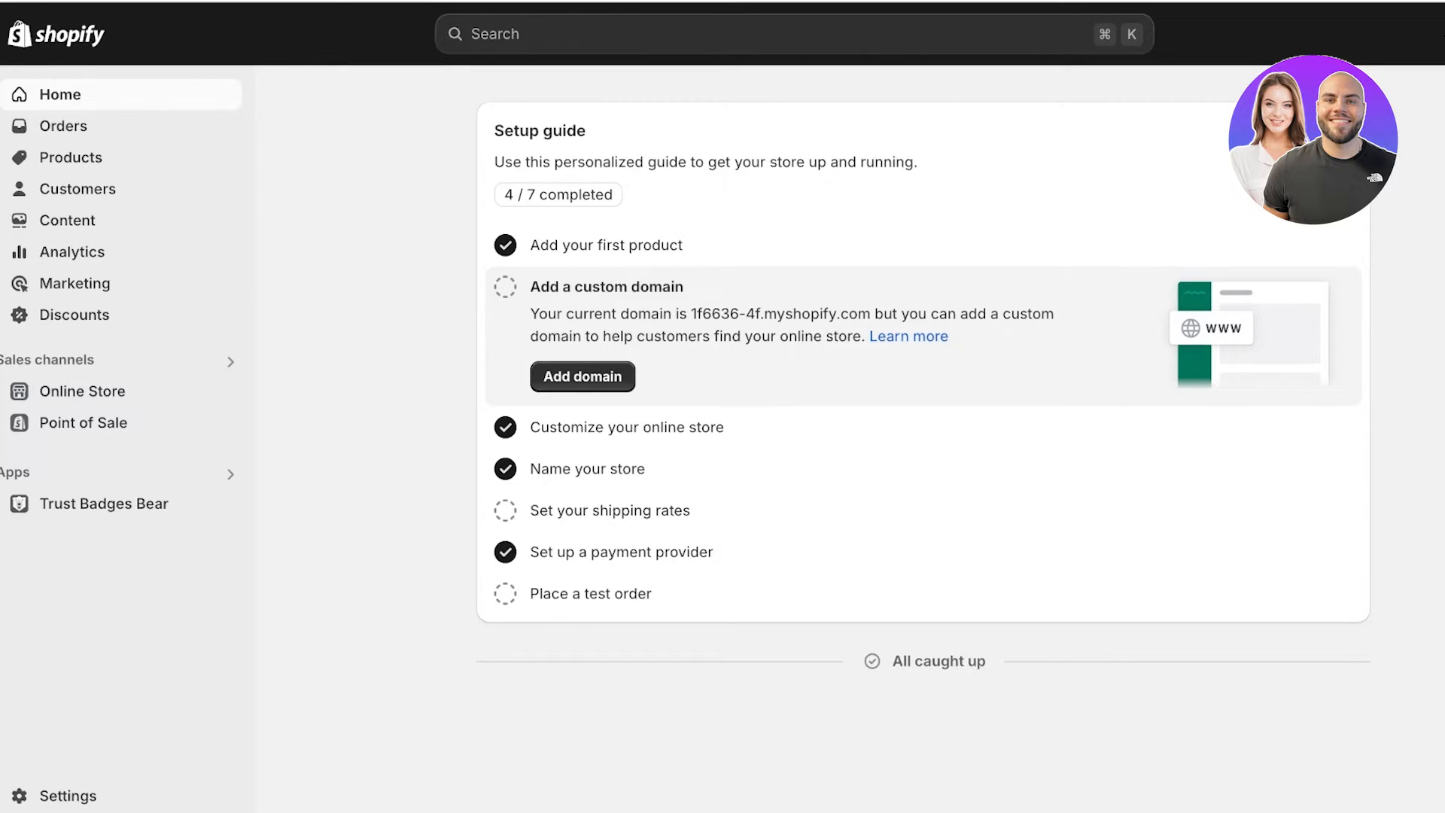
pyautogui.click(67, 796)
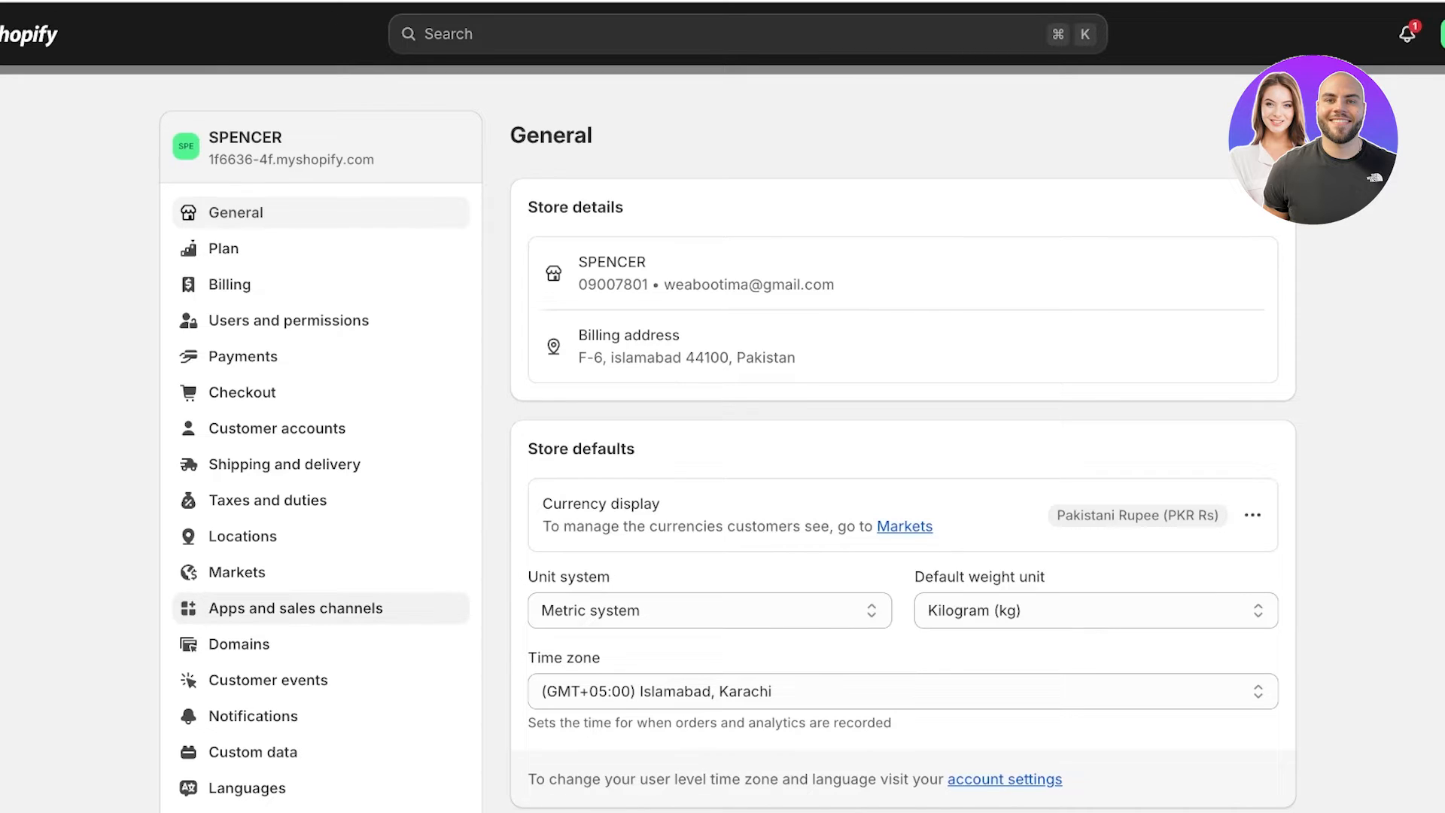
# Go to Payments settings and list third-party providers such as Bogus Gateway, Adyen and UseePay.
pyautogui.click(243, 356)
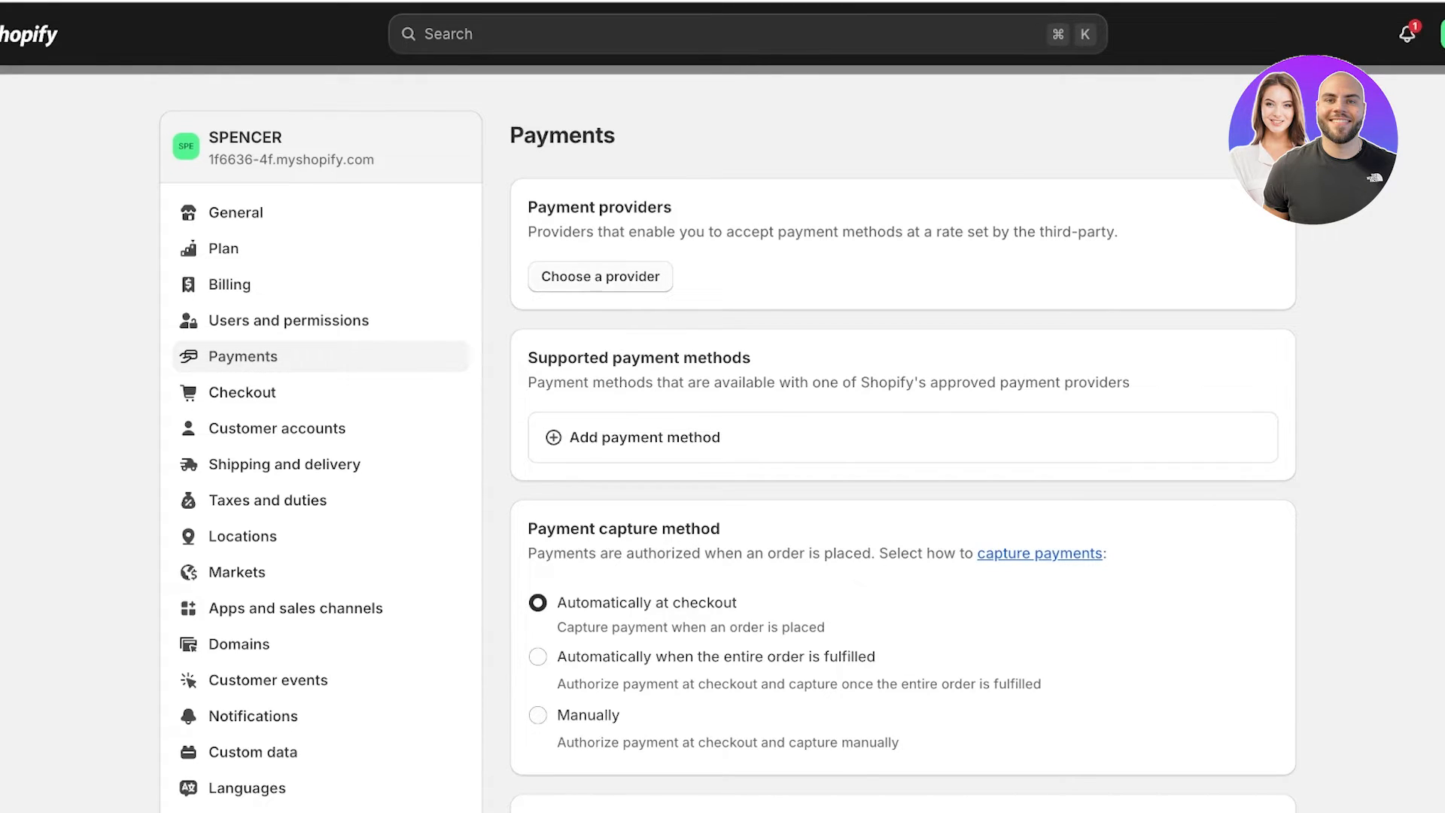
pyautogui.click(600, 277)
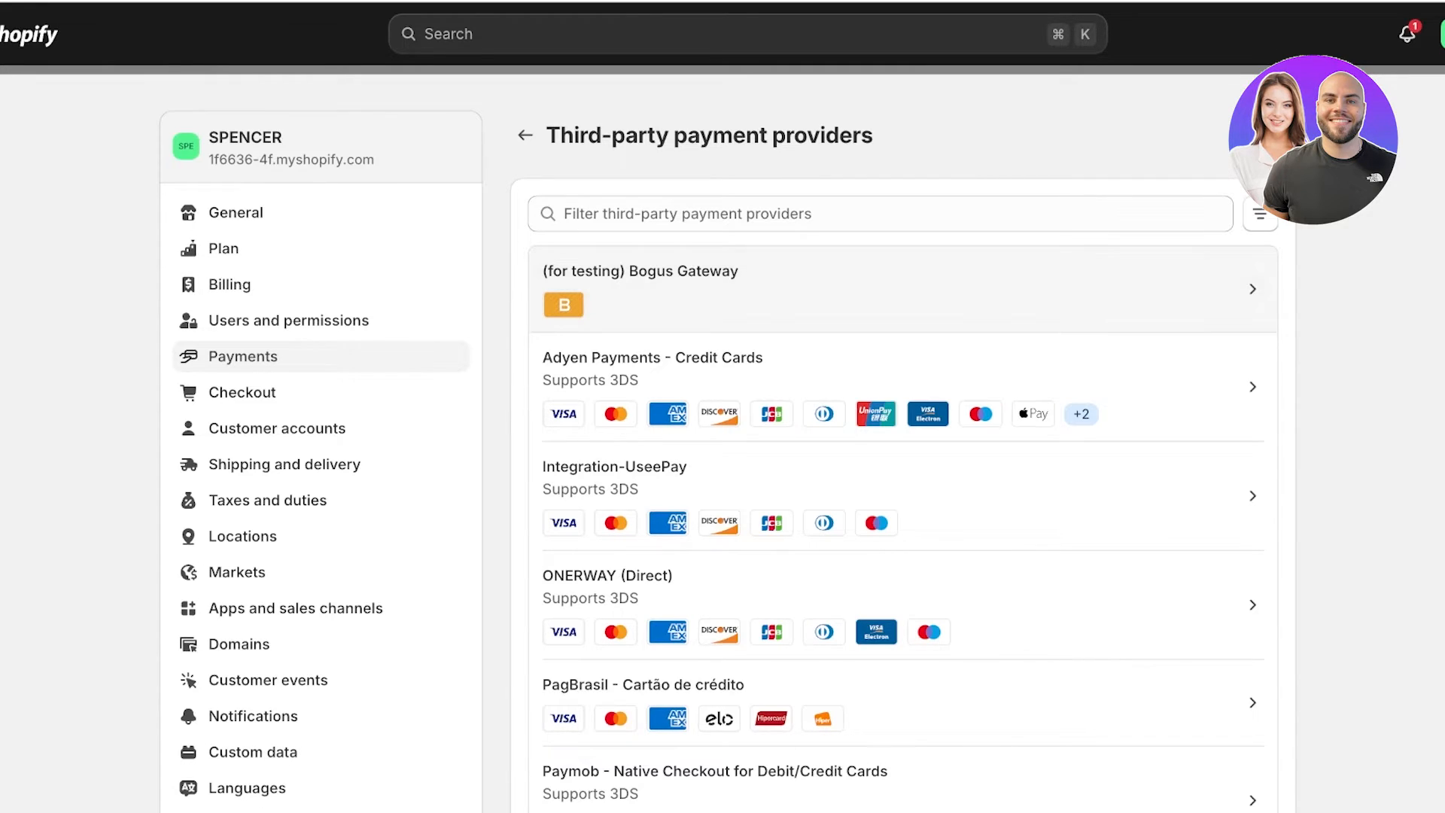
# Review the (for testing) Bogus Gateway's simulated transaction codes, activate it, and close Settings.
pyautogui.click(641, 279)
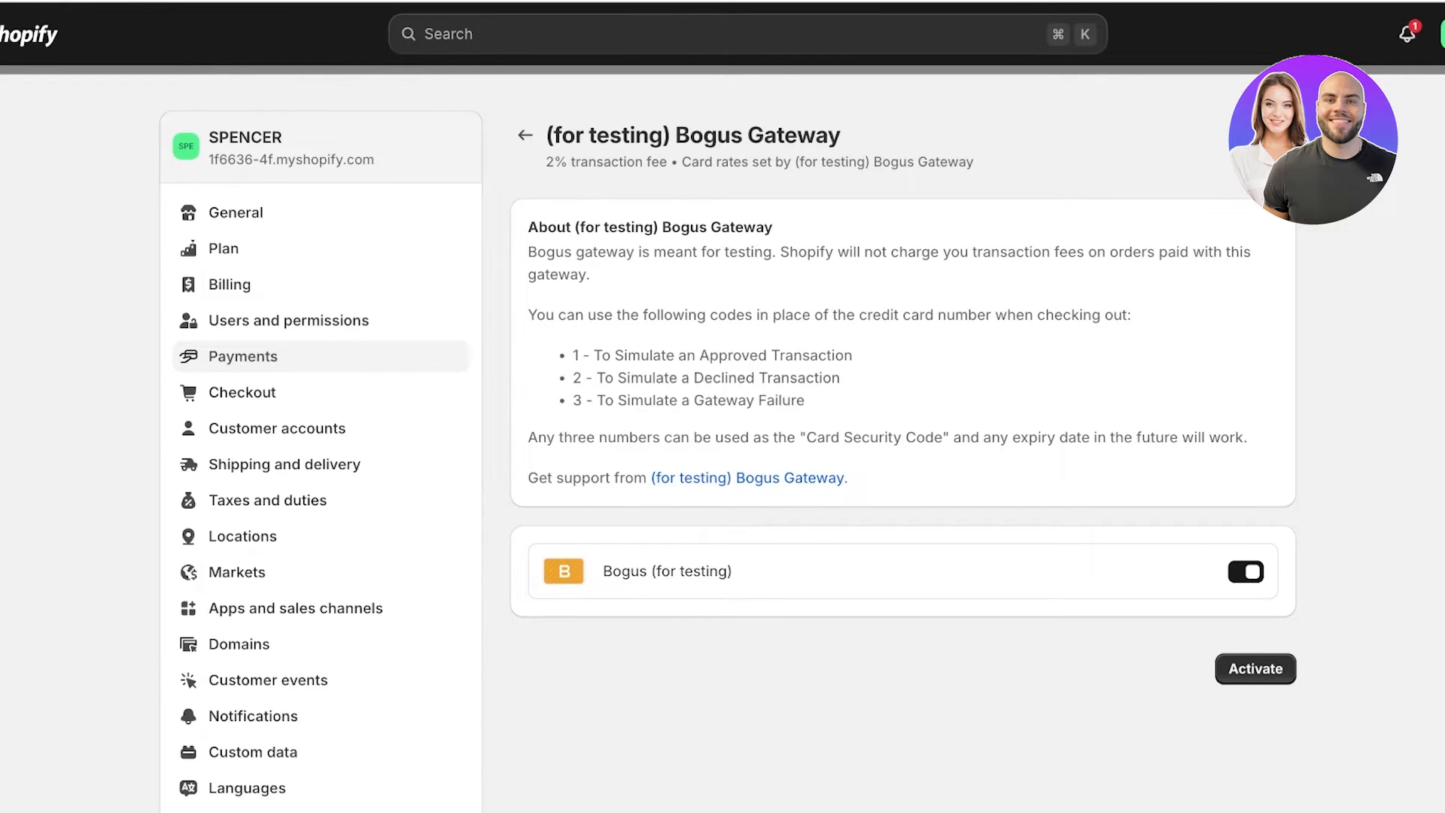
pyautogui.moveTo(536, 316); pyautogui.dragTo(807, 401)
pyautogui.click(807, 401)
pyautogui.moveTo(573, 355); pyautogui.dragTo(804, 401)
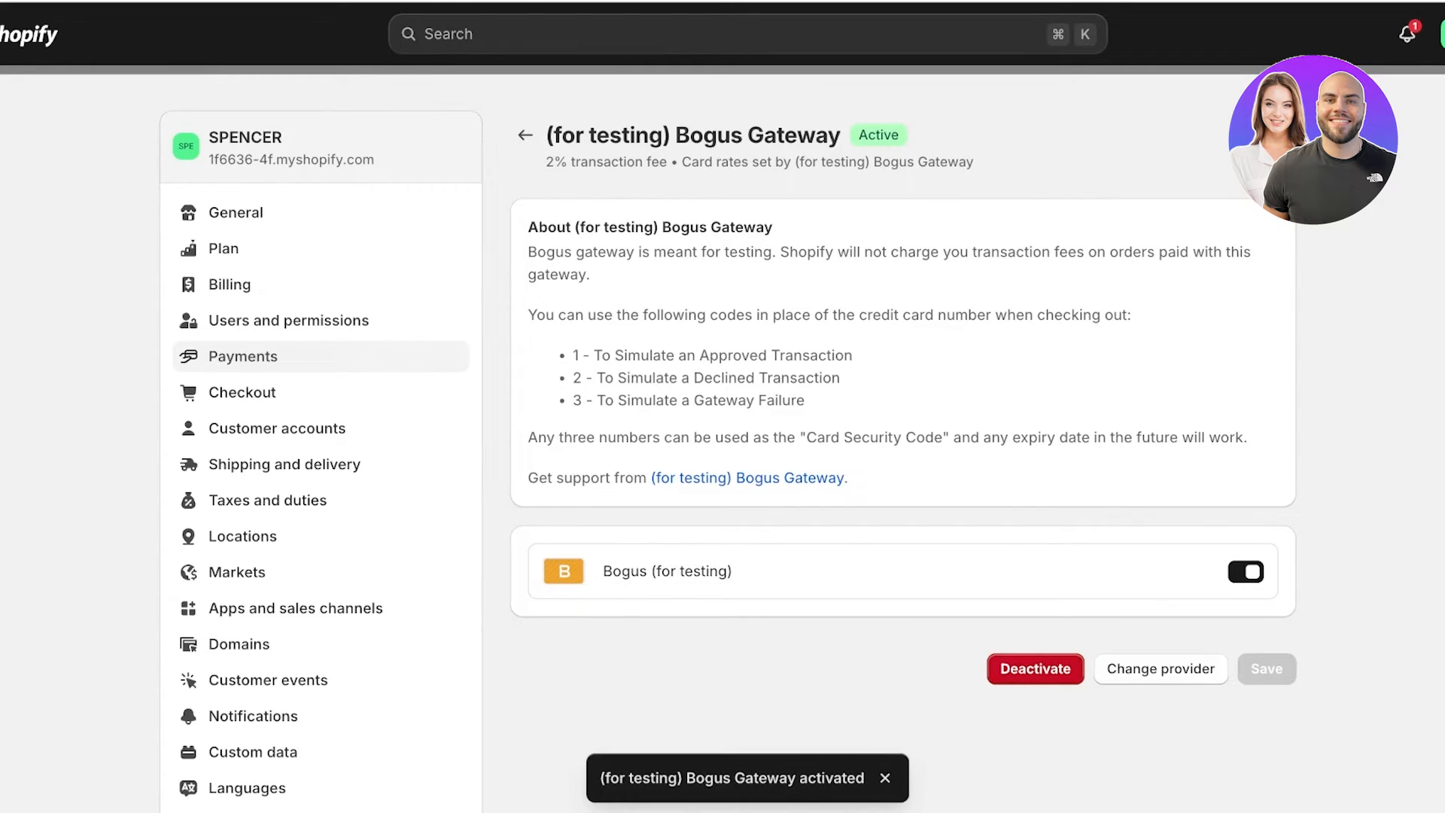
pyautogui.press('Escape')
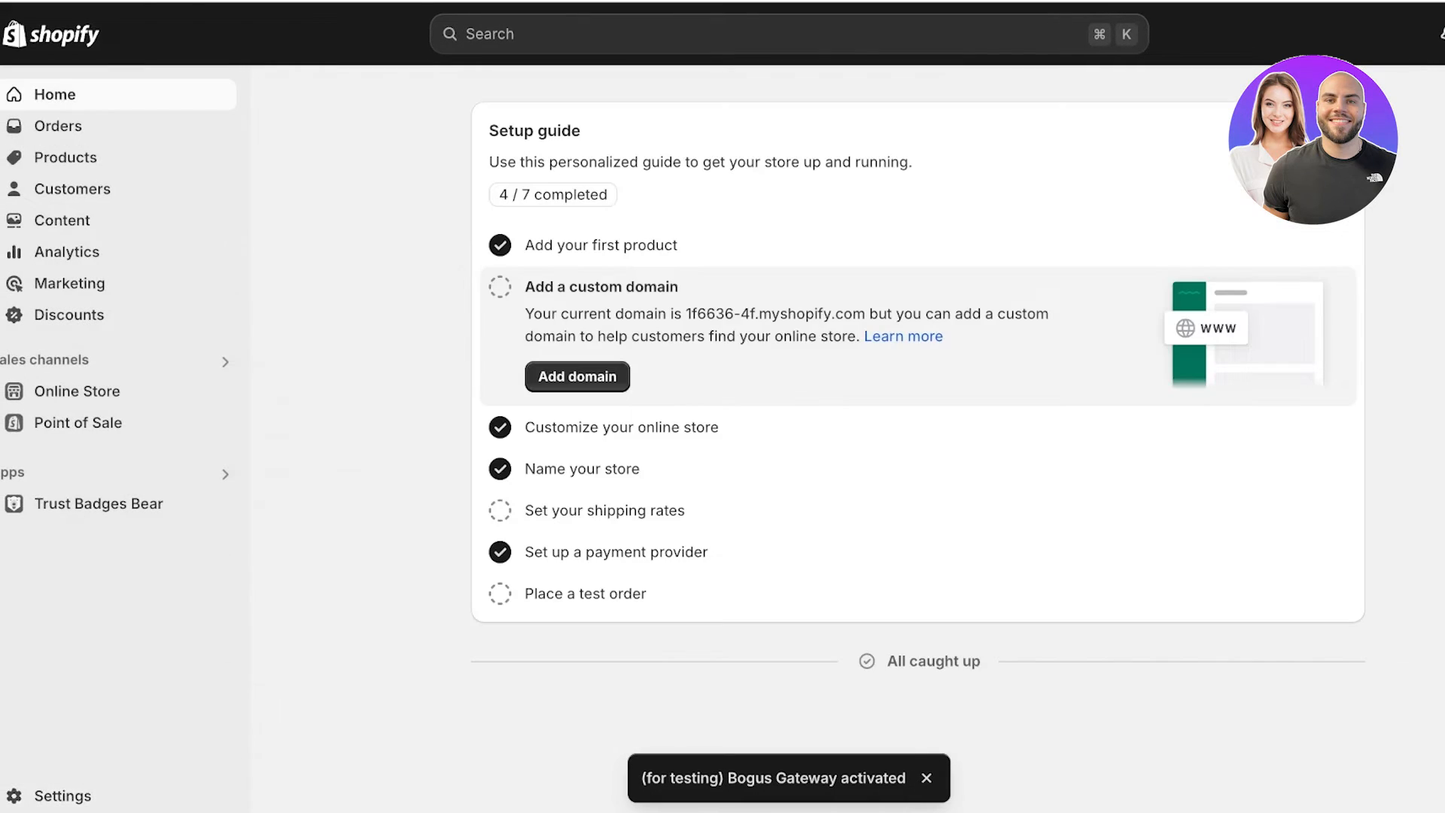
# From the live storefront, add the Linen Shirt and the Sienna Dress to the cart.
pyautogui.click(77, 391)
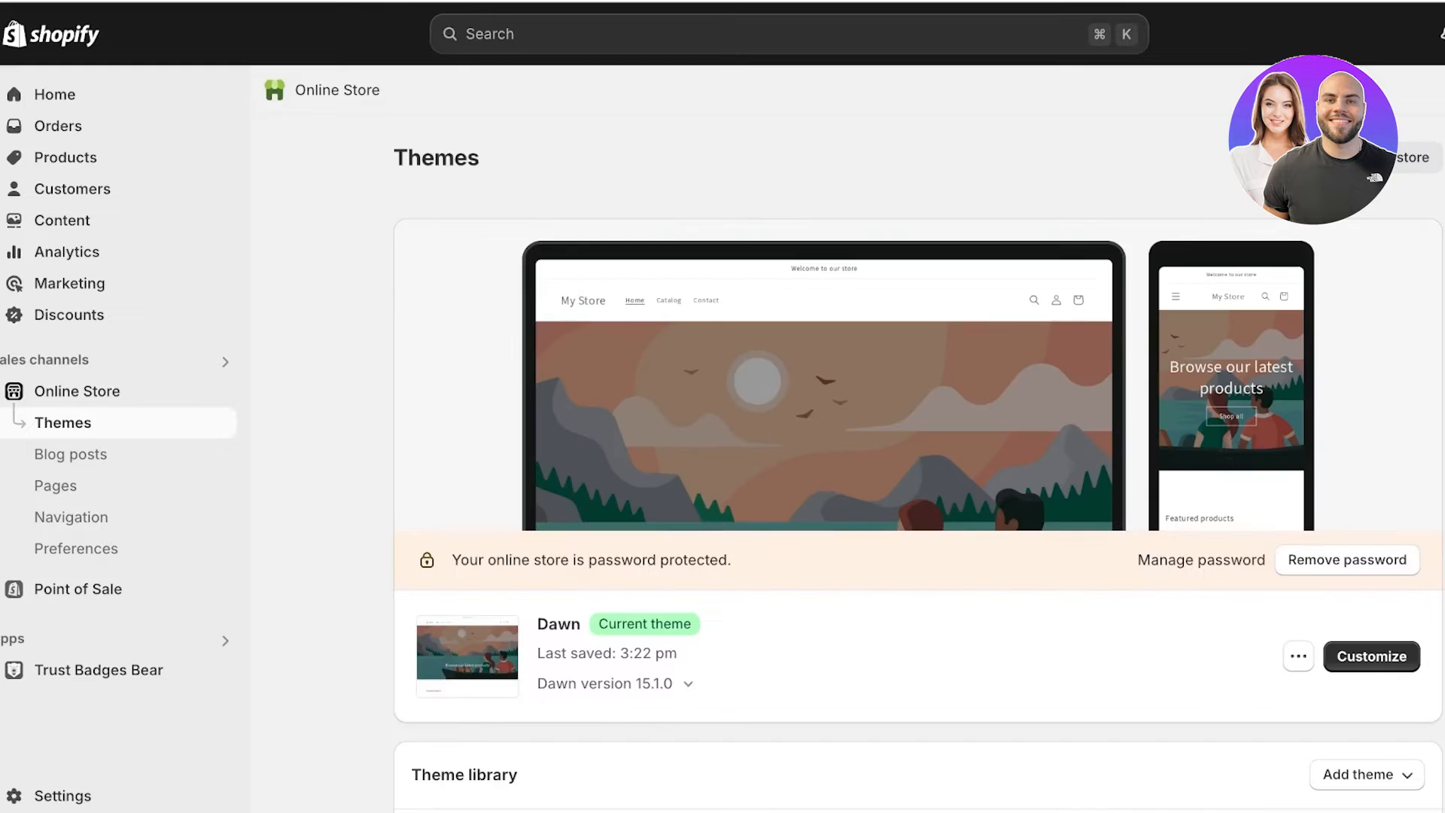
pyautogui.click(221, 391)
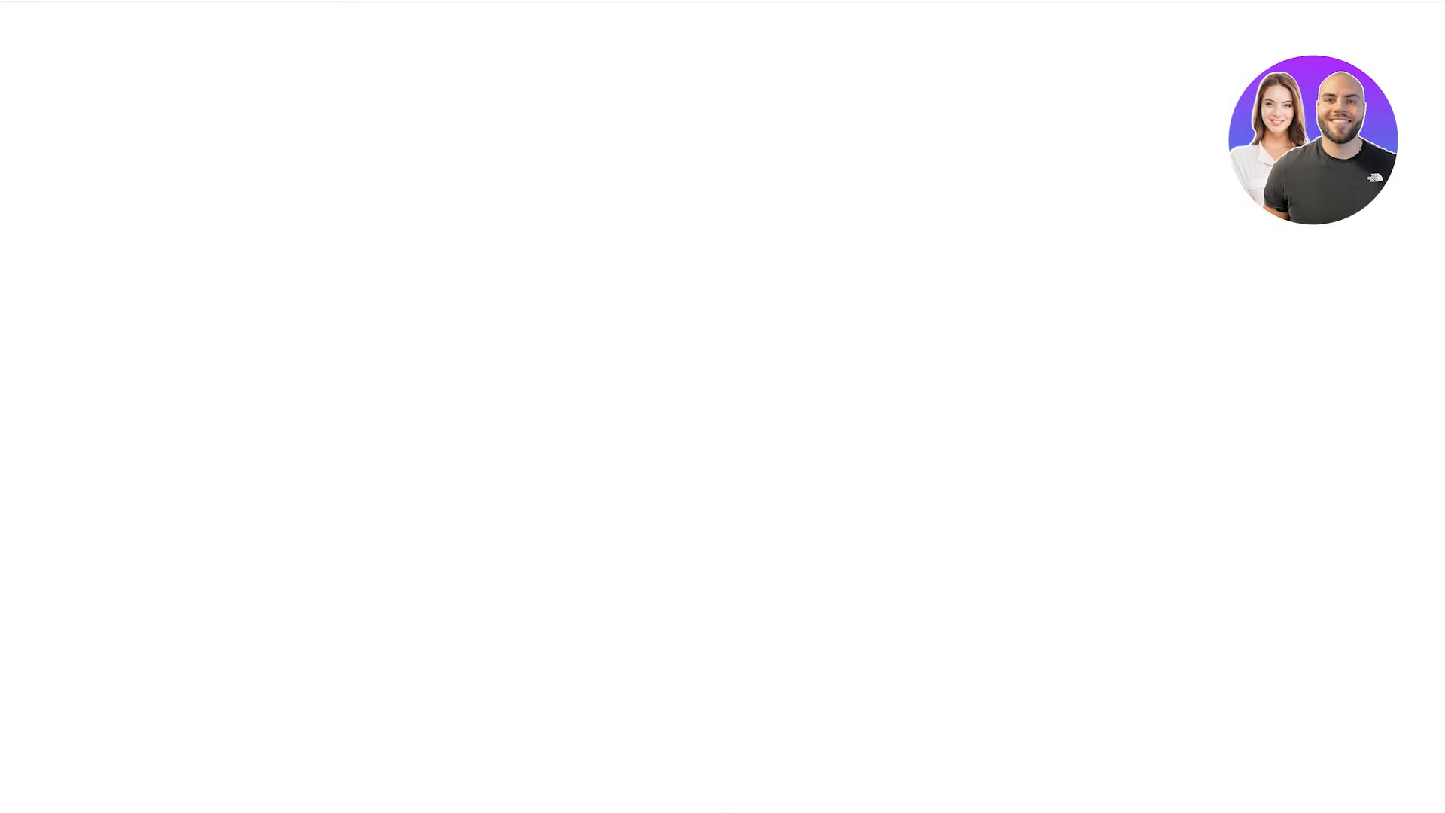
pyautogui.scroll(-15, 723, 407)
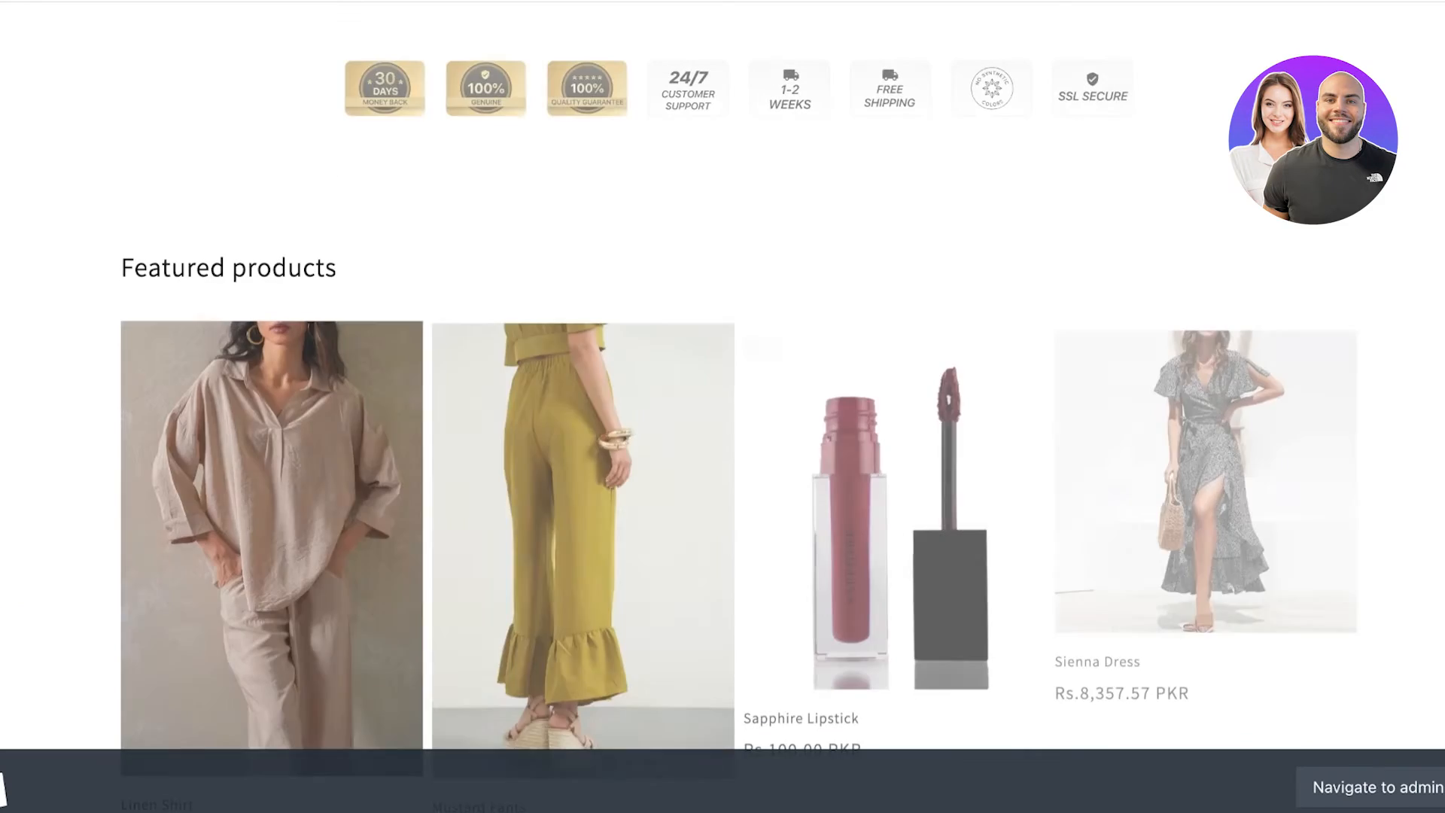
pyautogui.click(271, 542)
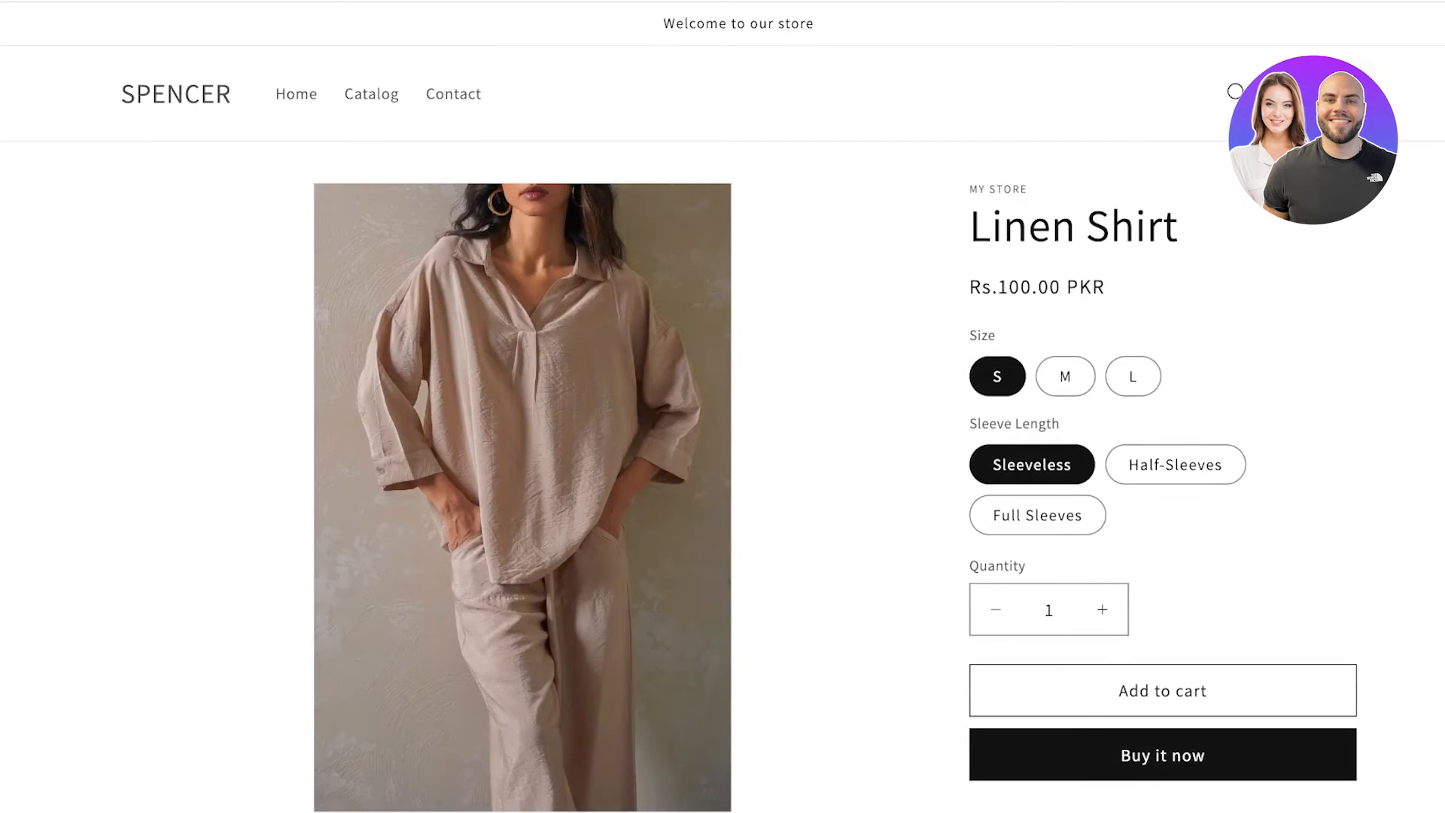
pyautogui.click(1164, 691)
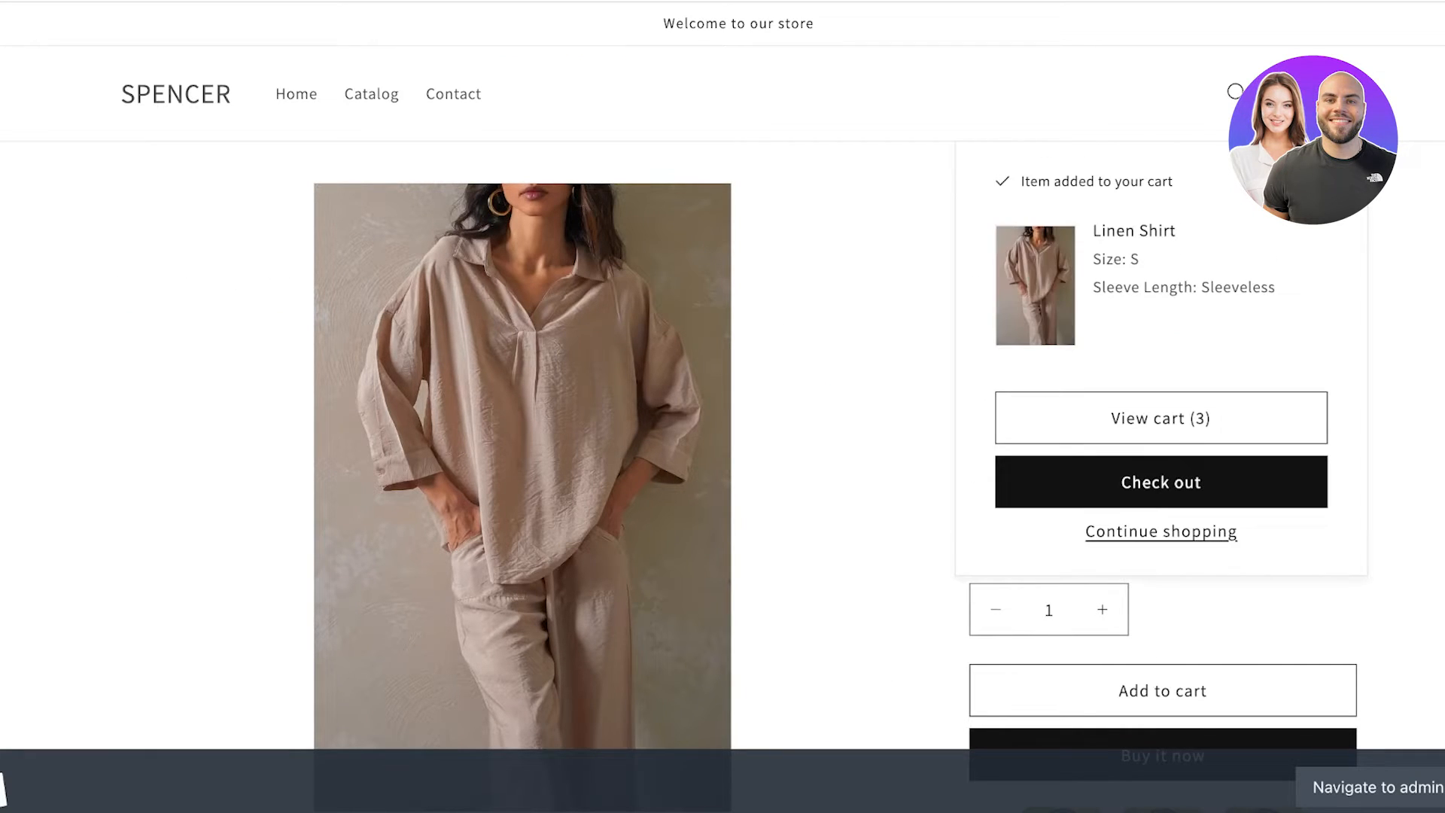
pyautogui.scroll(-15, 523, 452)
pyautogui.click(272, 203)
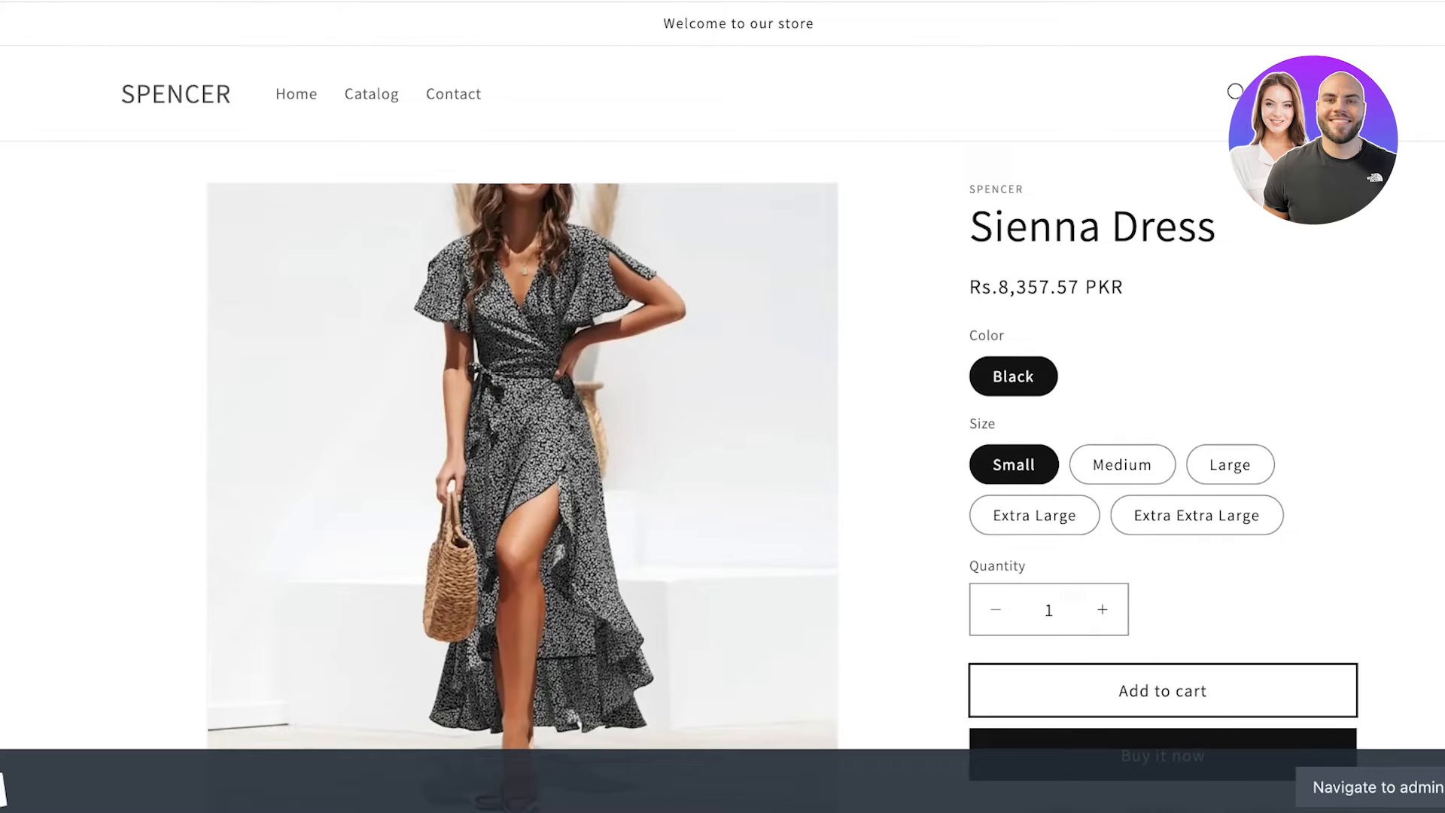
pyautogui.click(1163, 690)
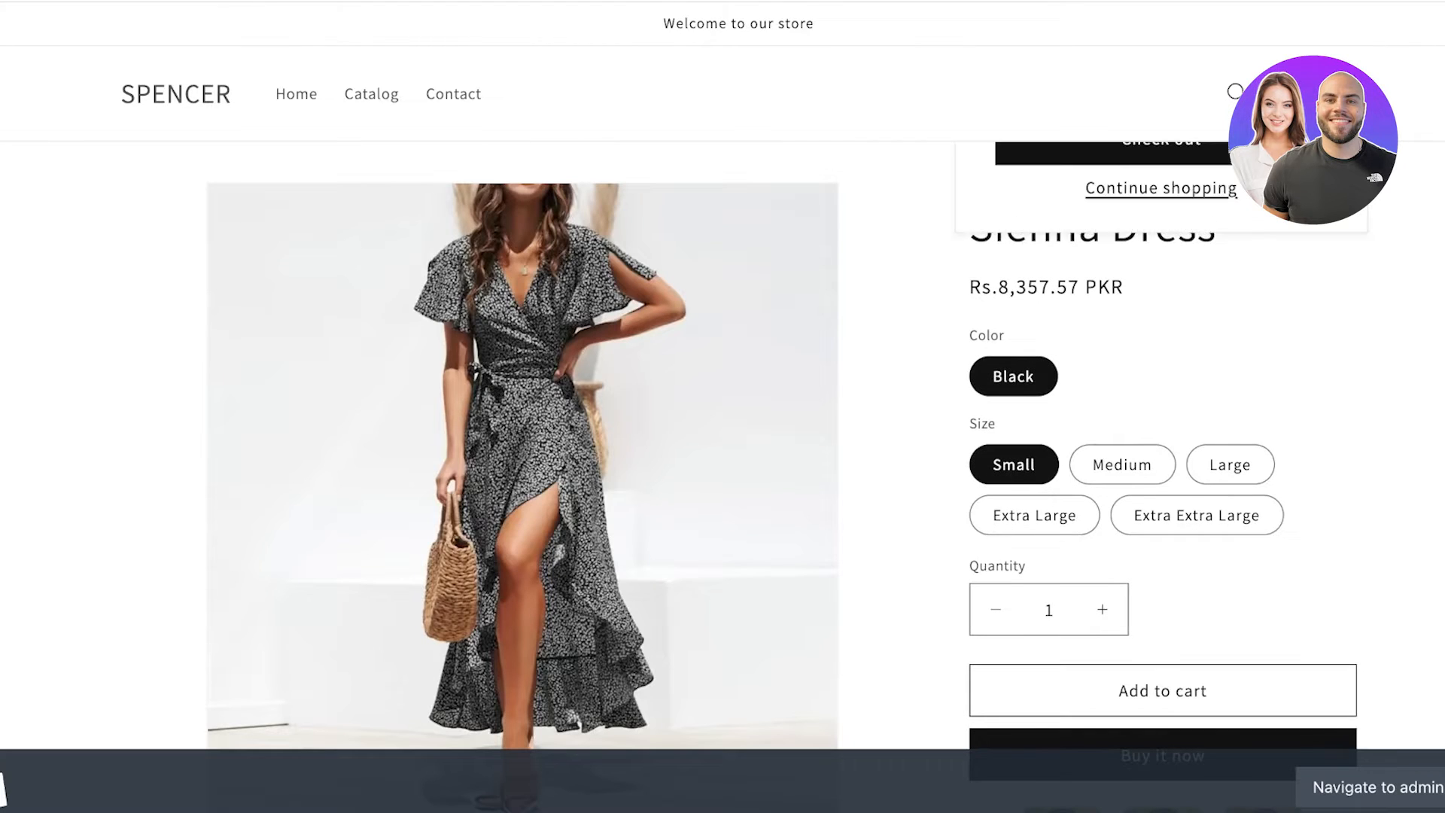
# Remove the Mustard Pants from the cart and check out for Rs 9,810.78 PKR.
pyautogui.click(1162, 377)
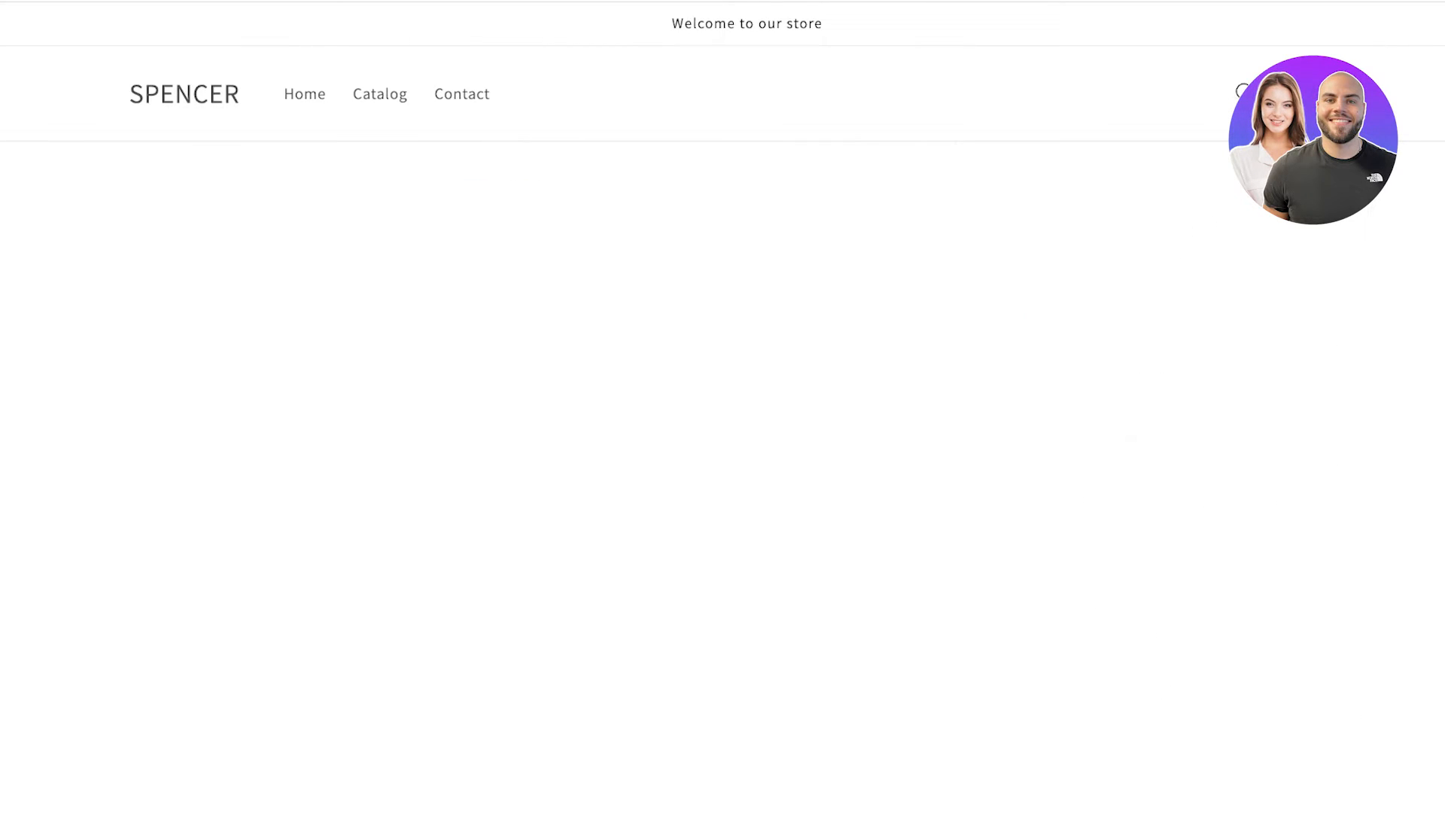
pyautogui.scroll(-9, 722, 406)
pyautogui.scroll(4, 723, 406)
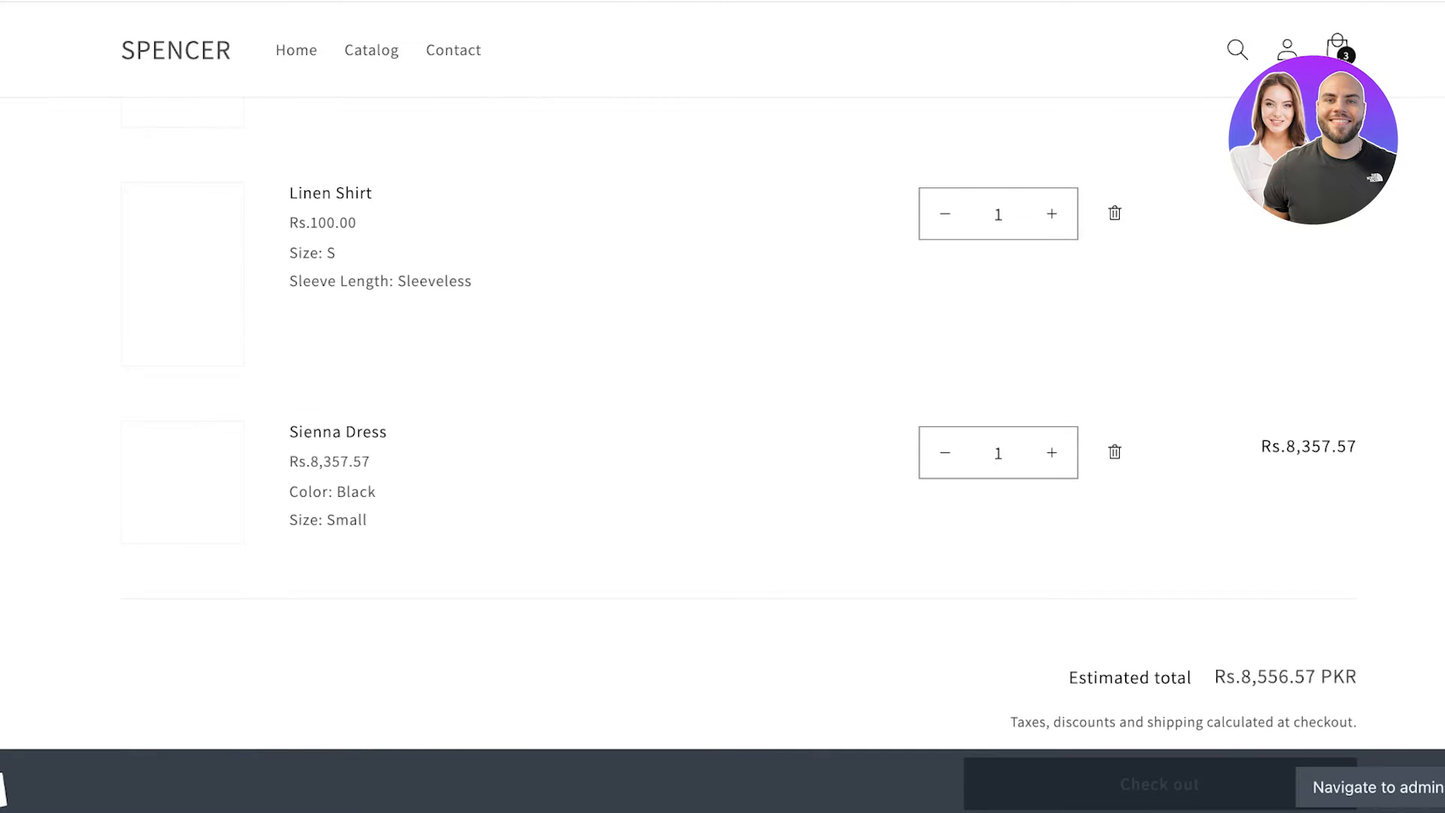
pyautogui.scroll(5, 723, 422)
pyautogui.click(1114, 385)
pyautogui.scroll(-8, 723, 406)
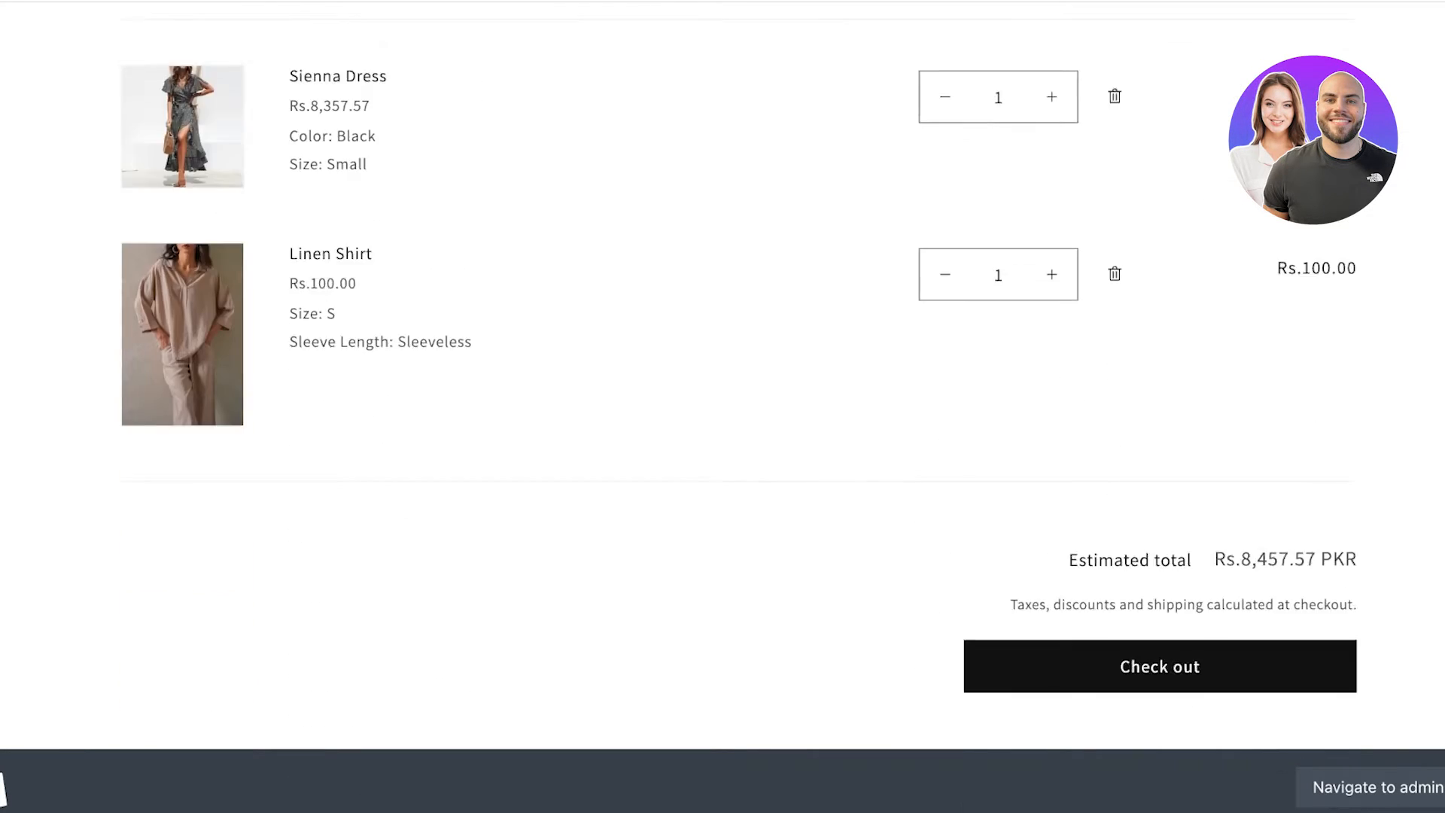
pyautogui.click(1160, 384)
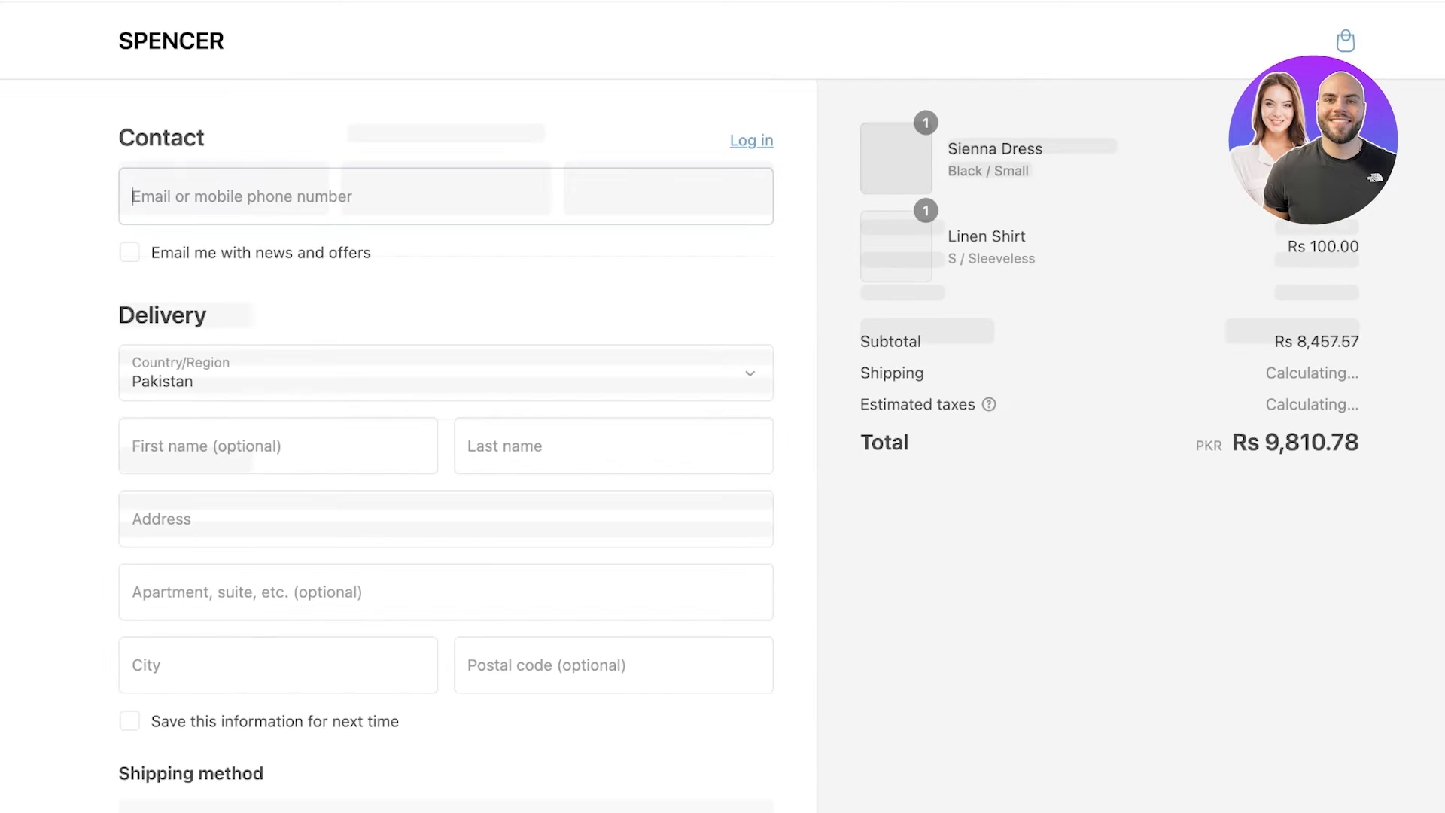
# Fill in the contact e-mail, first and last name, street address, apartment and city for delivery.
pyautogui.write('as')
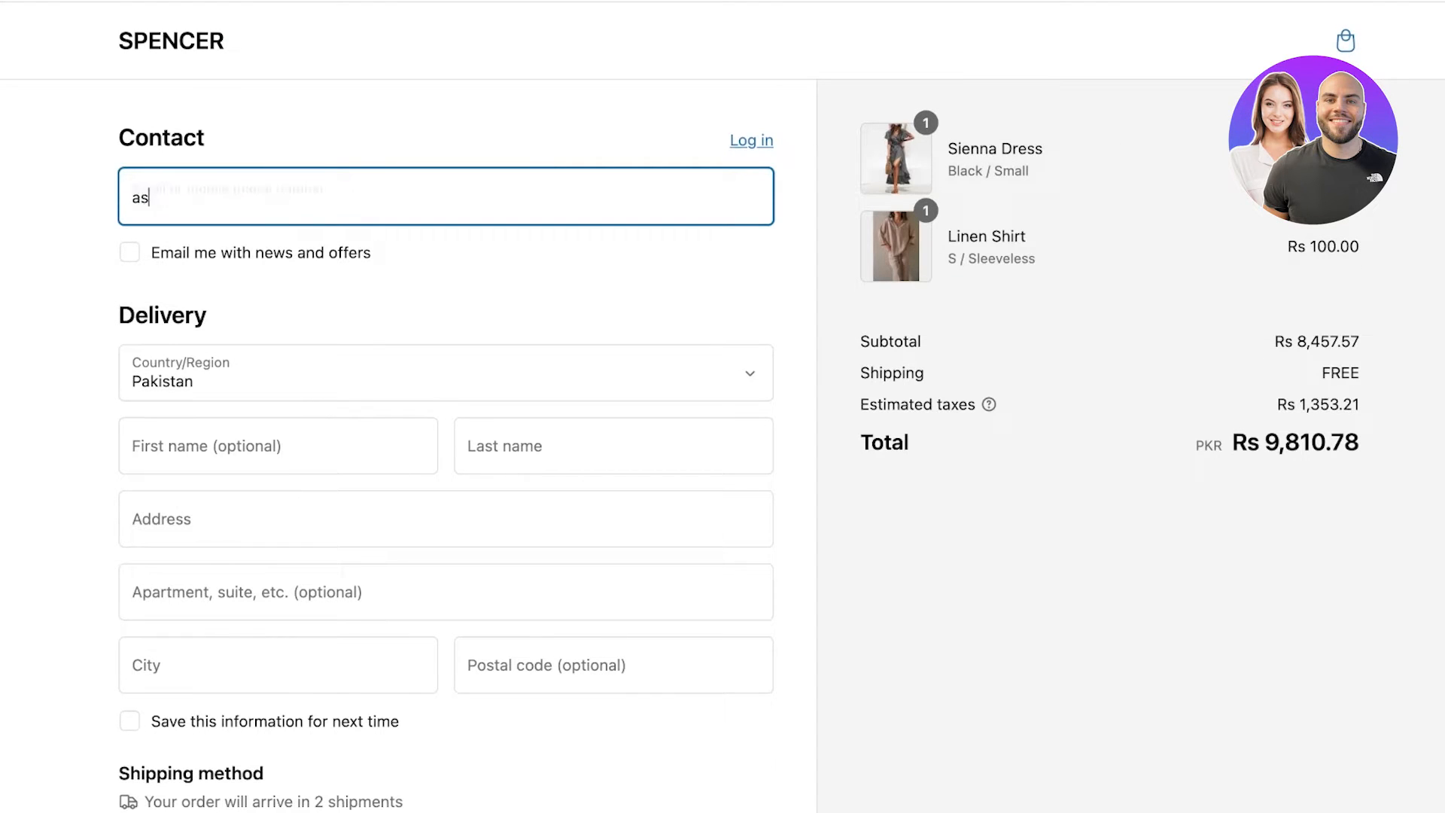
pyautogui.write('ds@gmail.com')
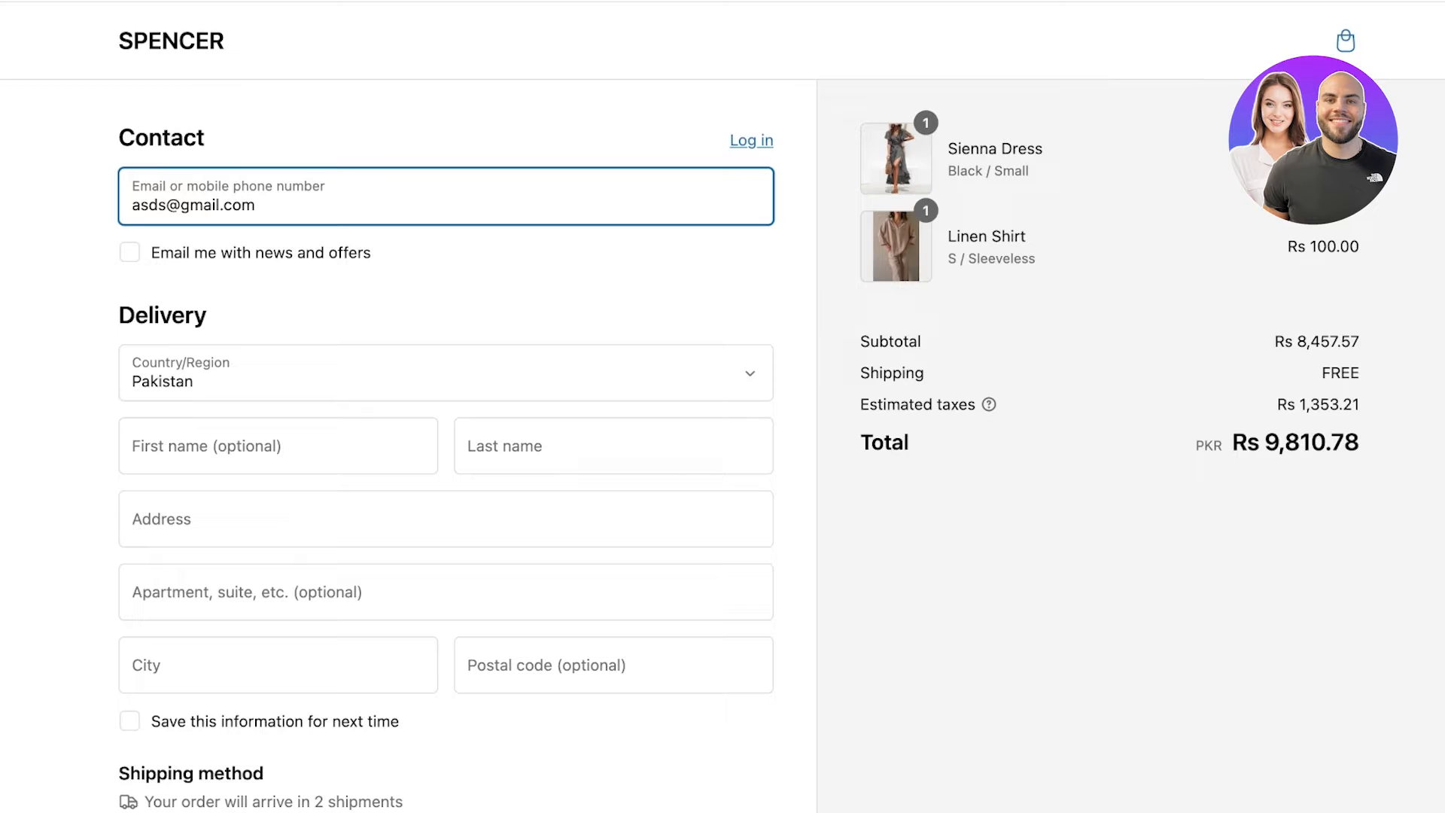
pyautogui.press('Tab')
pyautogui.write('sdsd')
pyautogui.press('Tab')
pyautogui.write('dad')
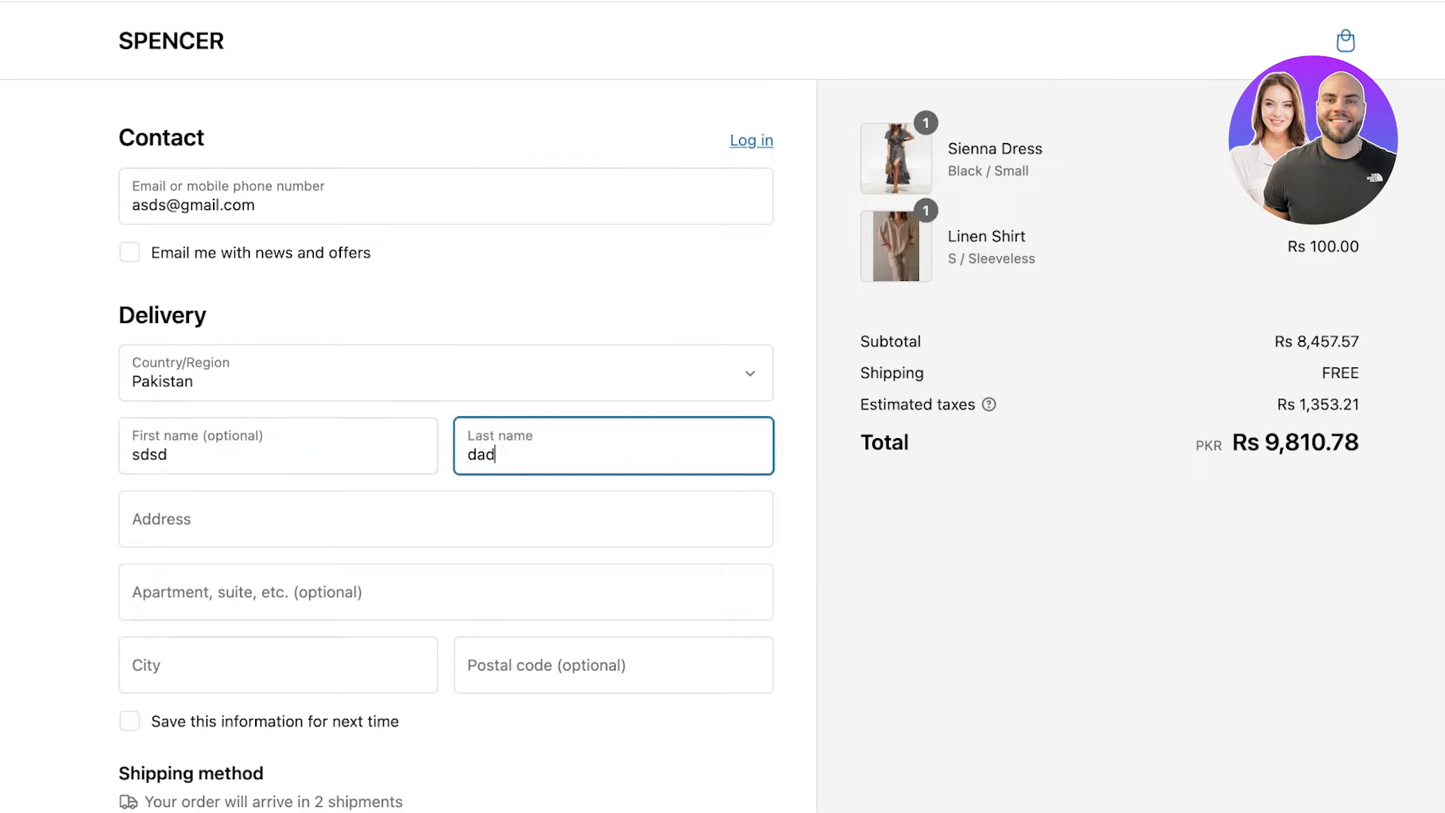
pyautogui.press('Tab')
pyautogui.write('sdasd')
pyautogui.press('Tab')
pyautogui.write('sadd')
pyautogui.press('Tab')
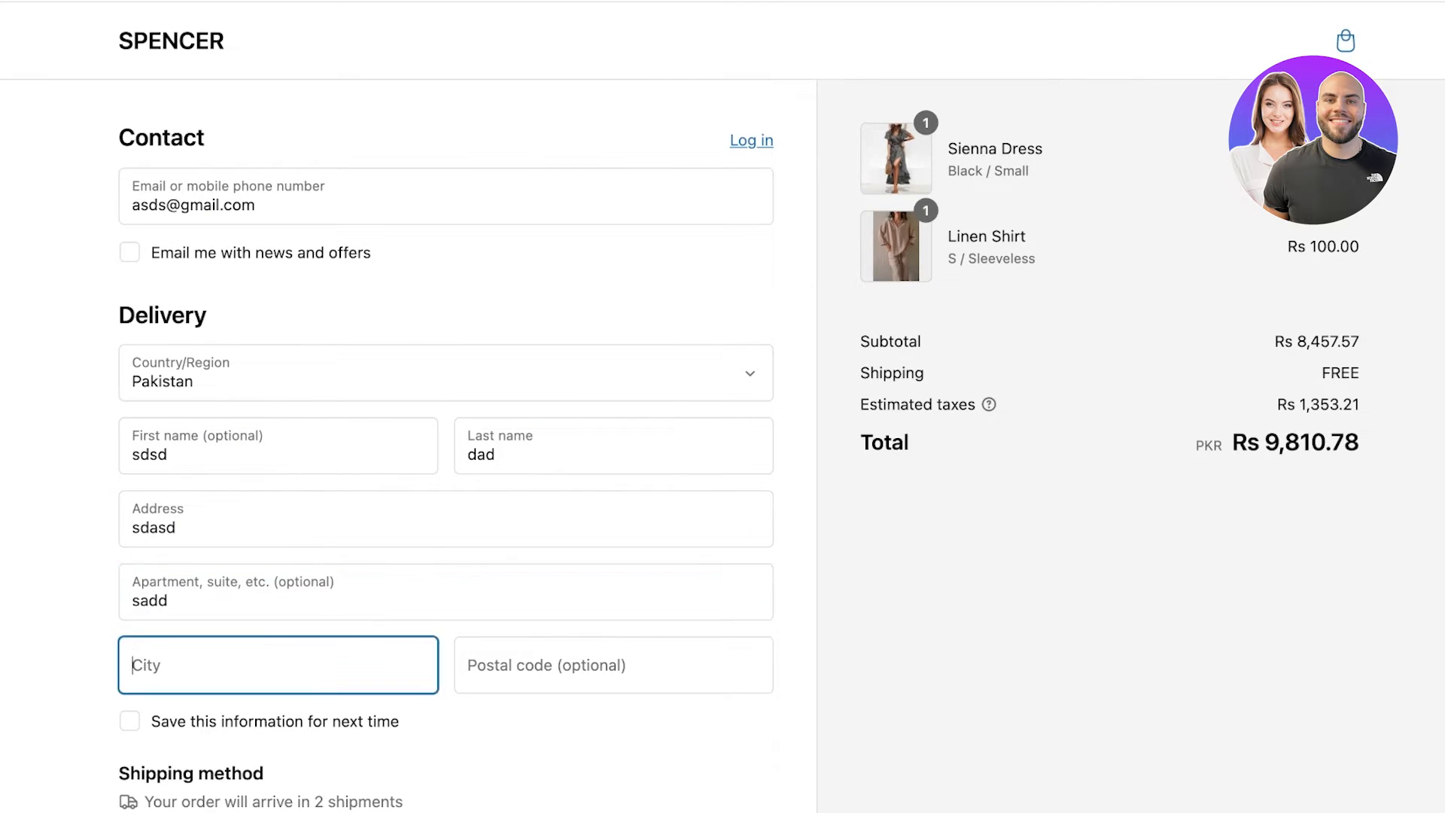
pyautogui.write('islamabad')
pyautogui.press('Tab')
# Enter the delivery postal code and choose Credit card as the payment method.
pyautogui.write('41100')
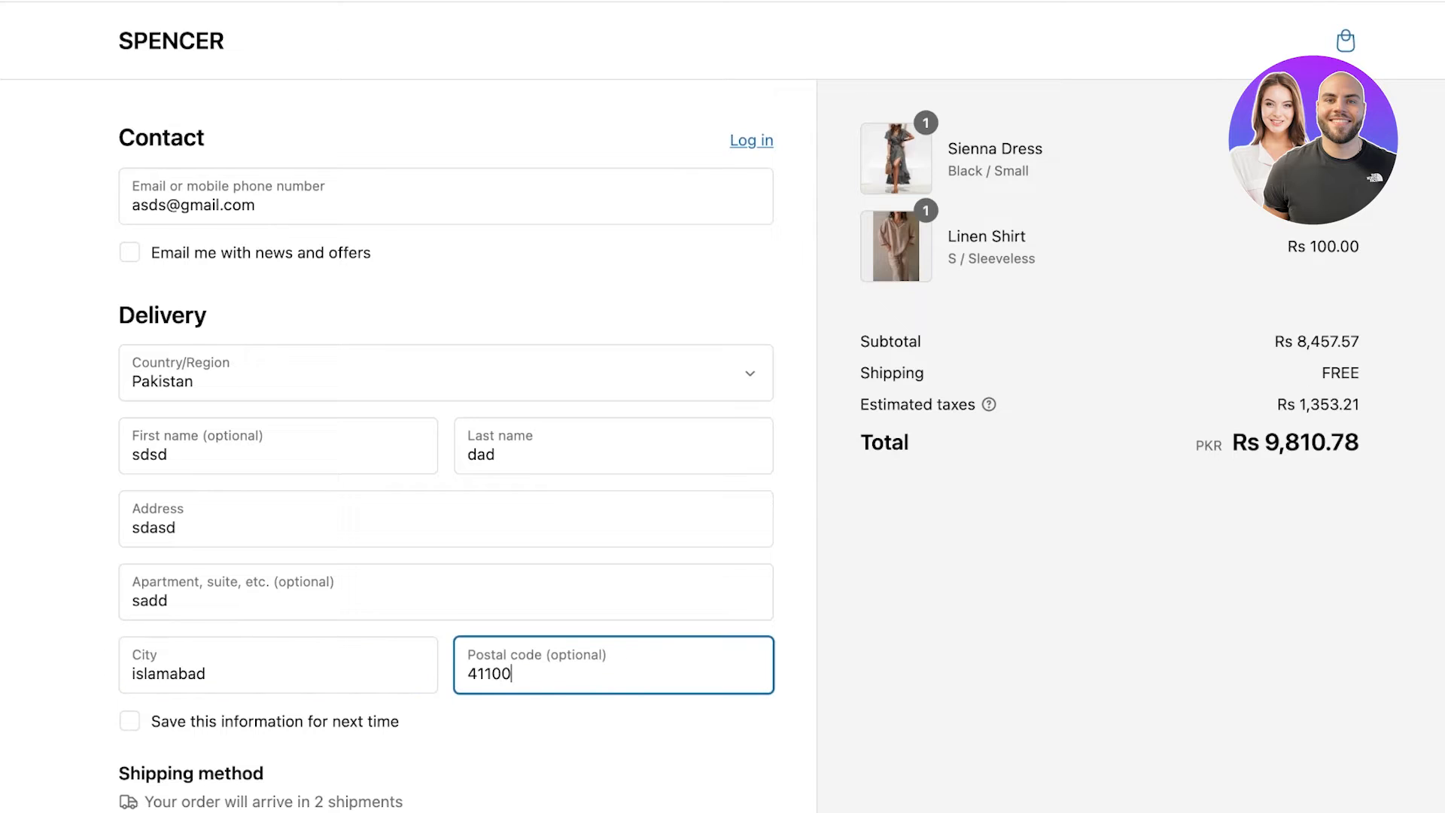
pyautogui.press('Tab')
pyautogui.press('Tab')
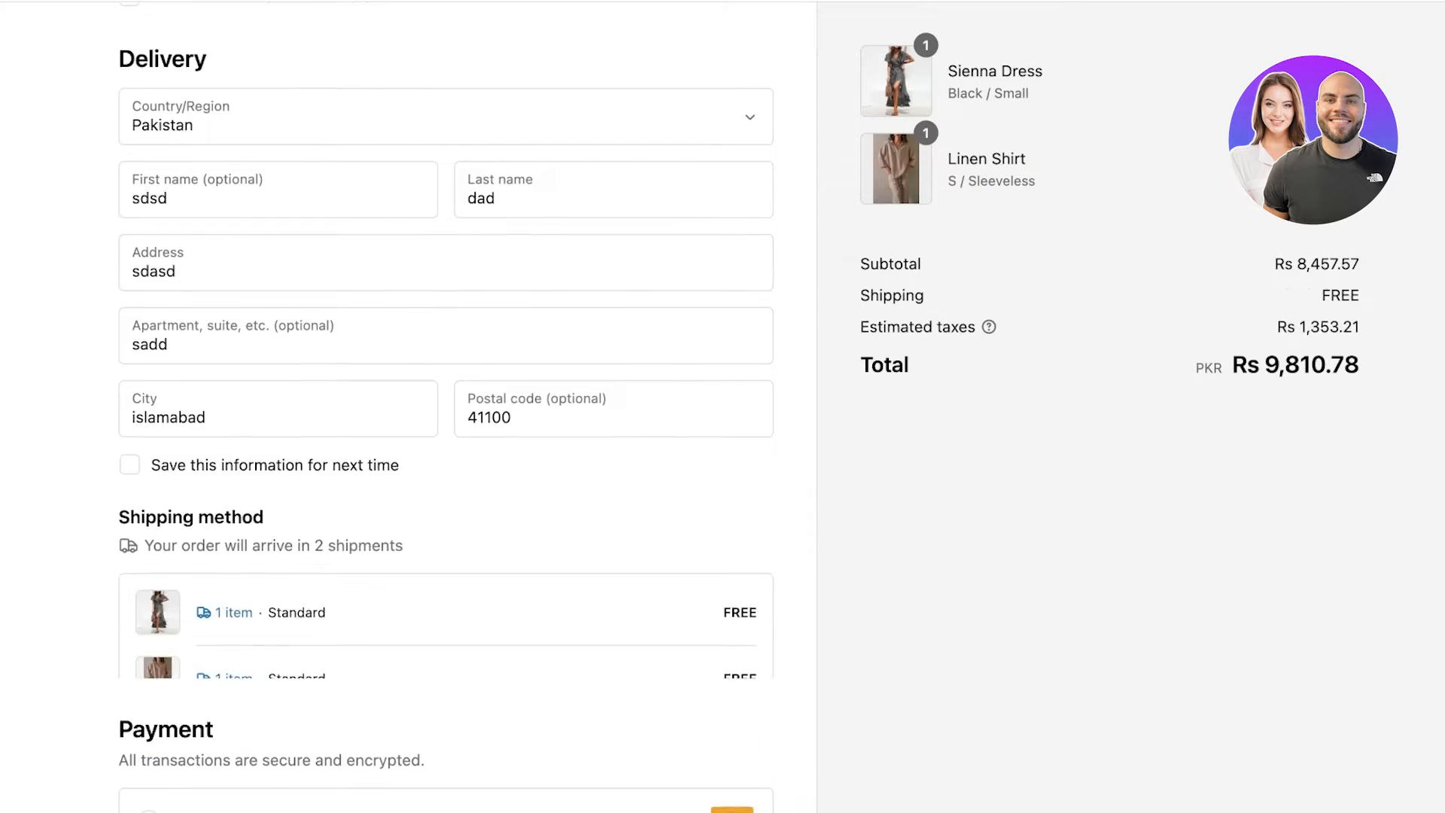
pyautogui.scroll(-1, 446, 406)
pyautogui.scroll(-1, 445, 407)
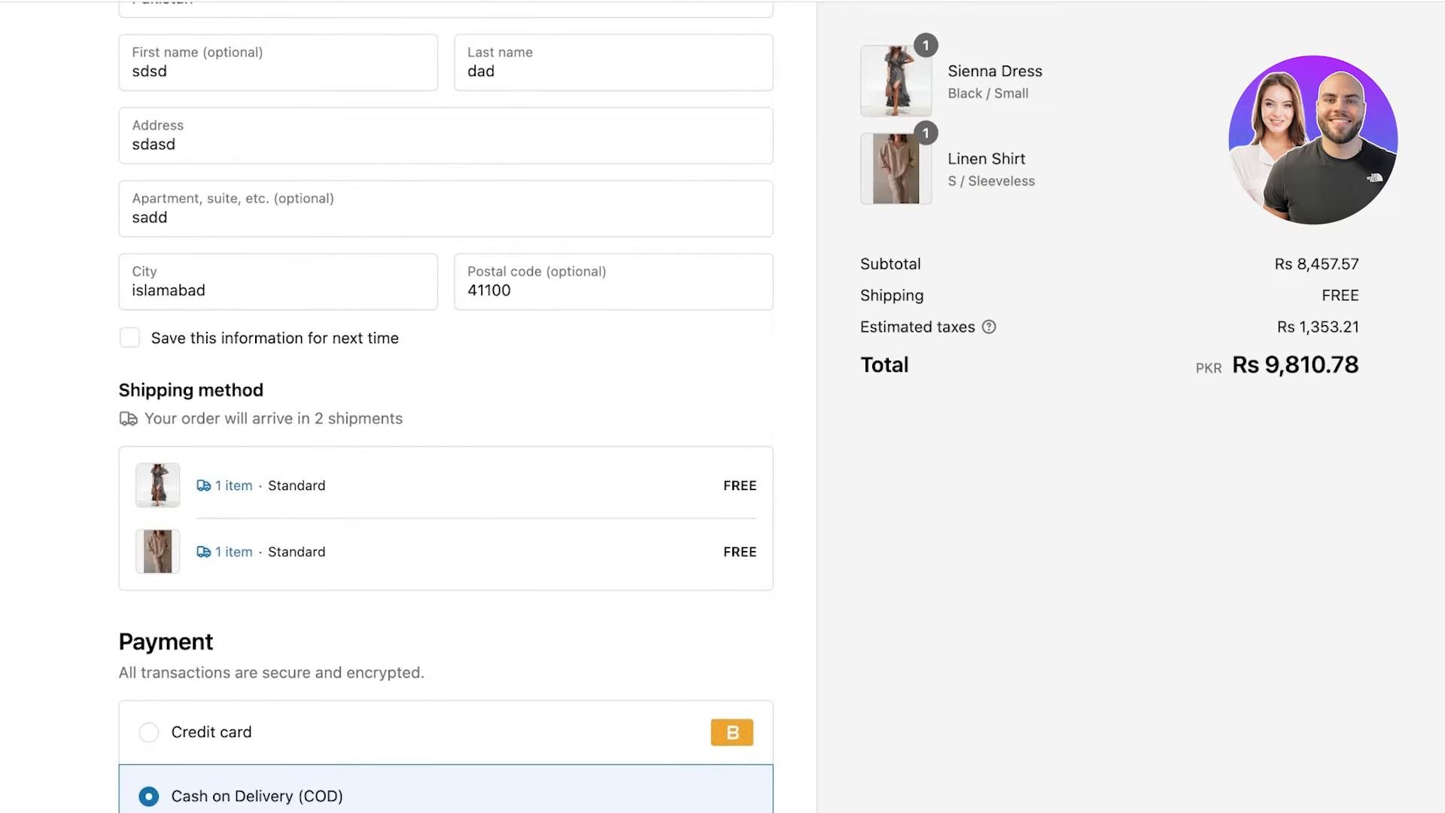
pyautogui.scroll(-3, 446, 407)
pyautogui.scroll(-1, 446, 407)
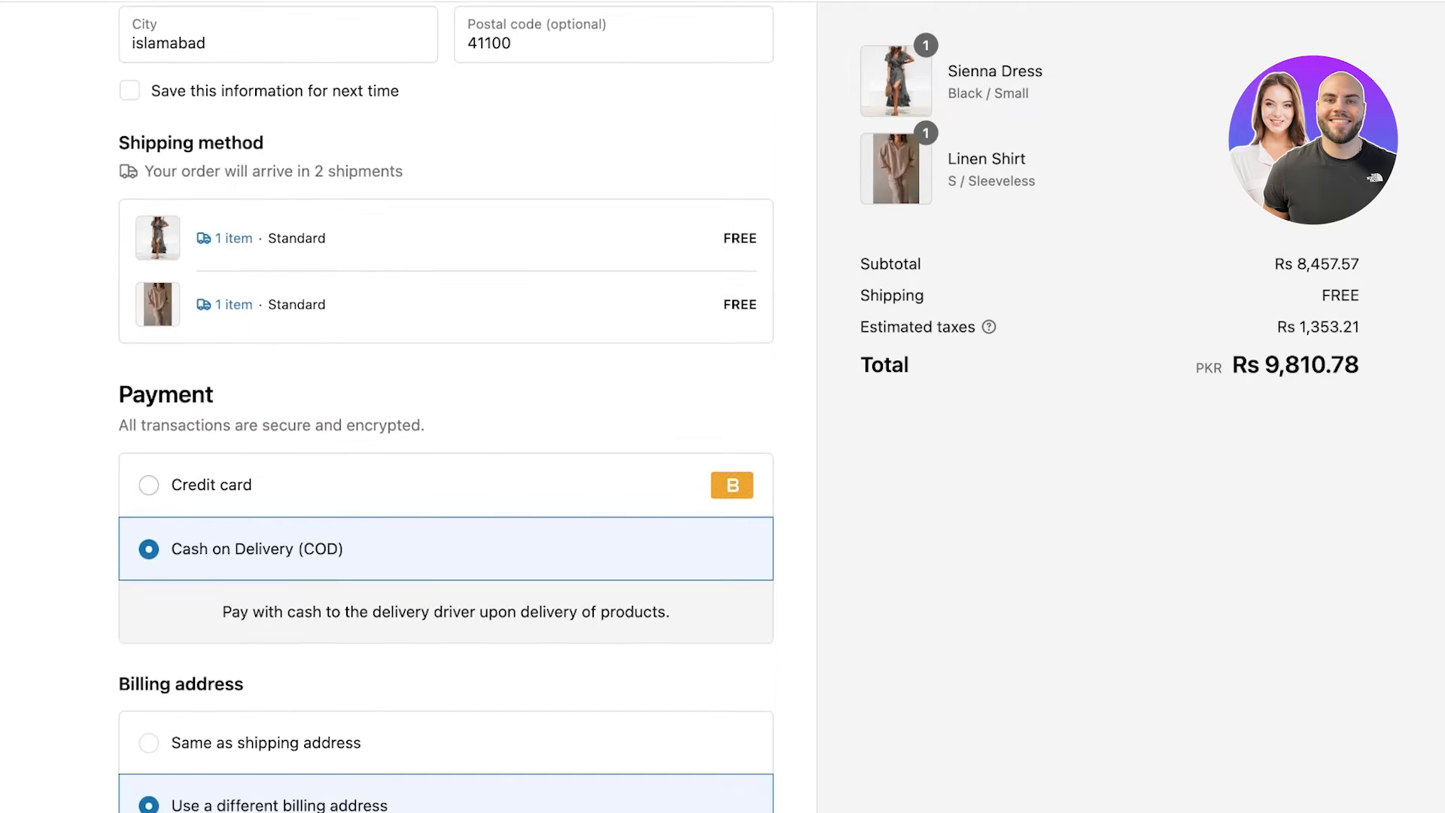
pyautogui.click(149, 485)
pyautogui.scroll(-1, 446, 452)
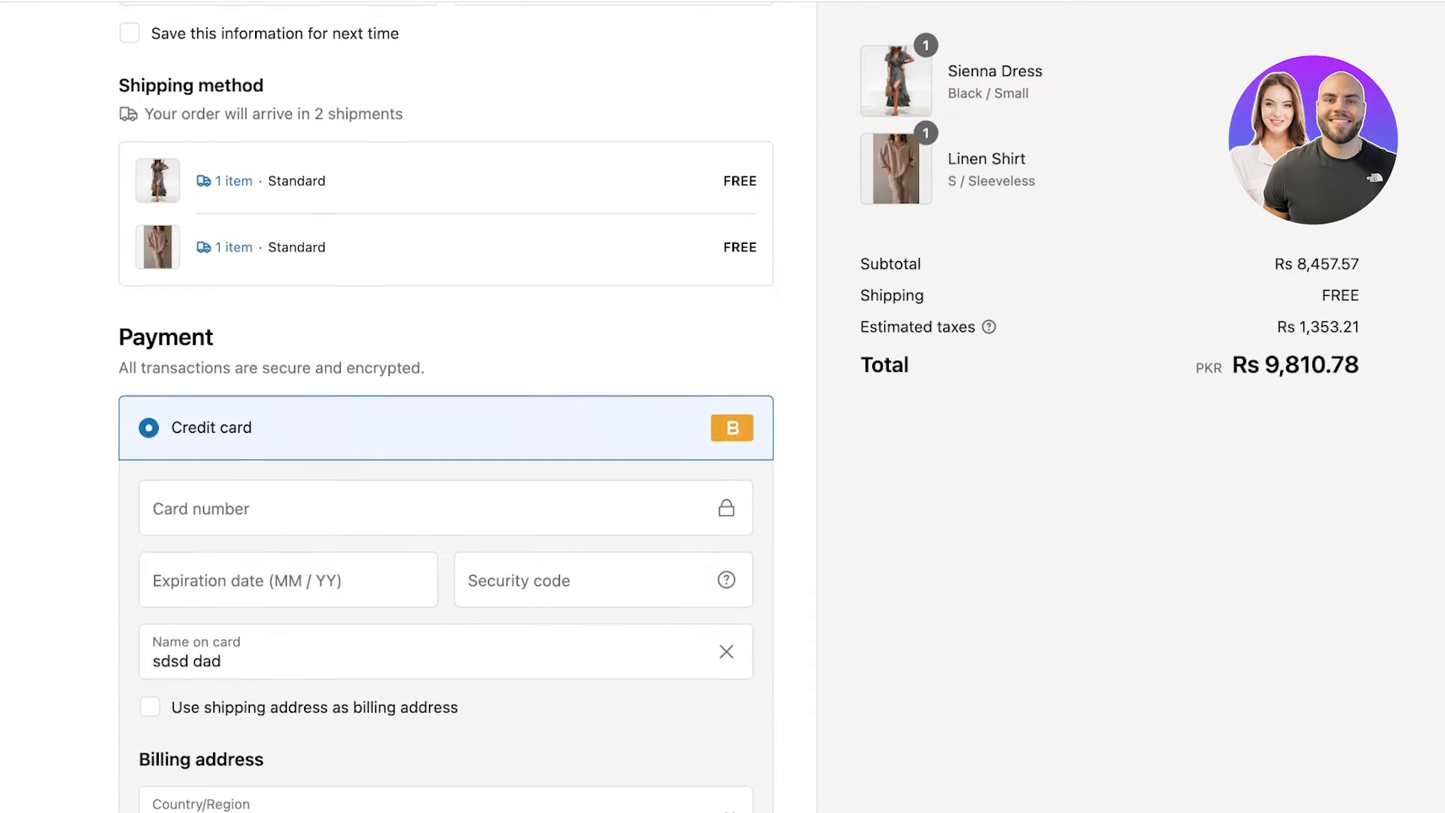
# Enter the Bogus Gateway test card number, expiry 06 / 26 and security code.
pyautogui.click(446, 508)
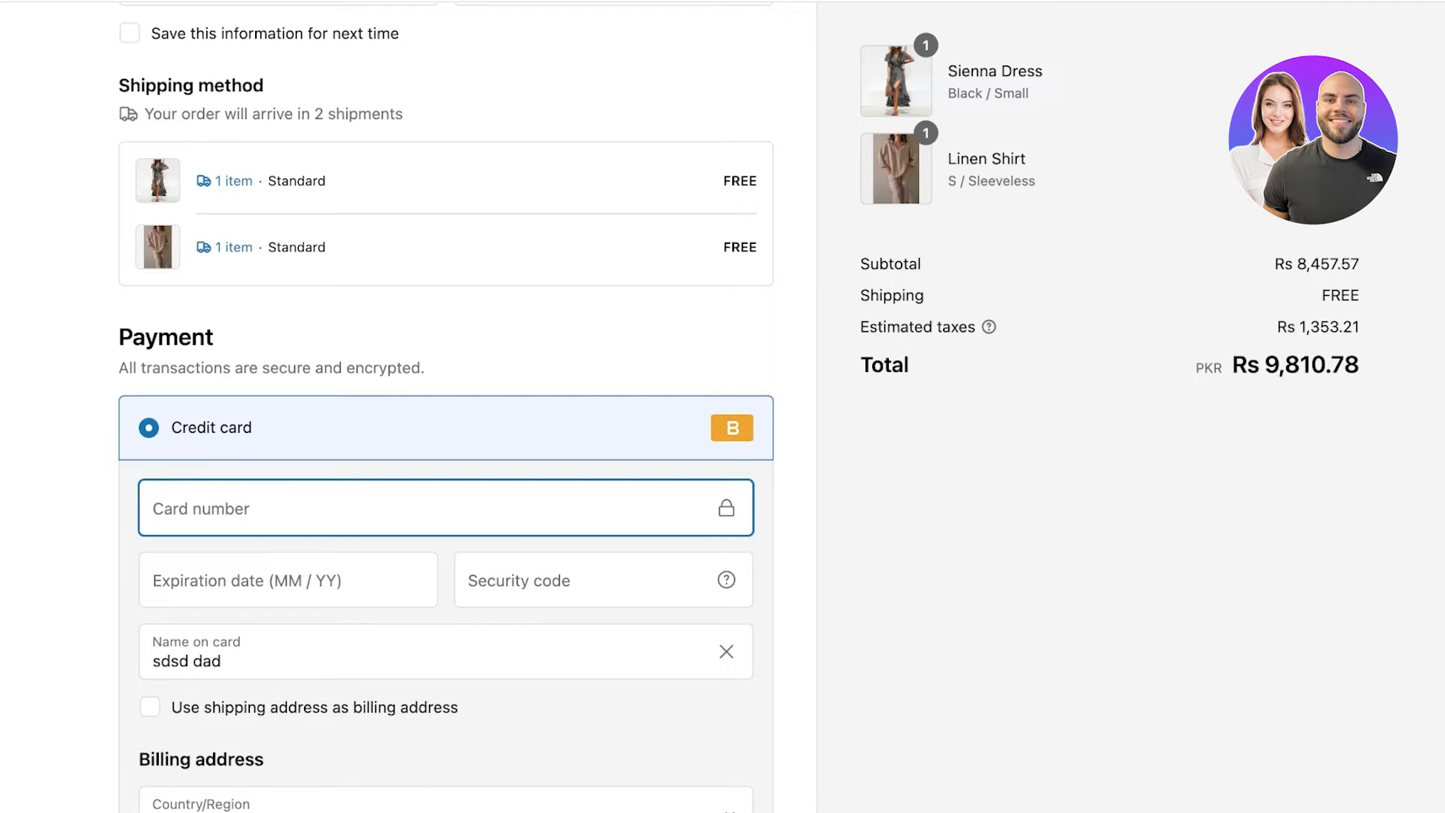
pyautogui.write('1')
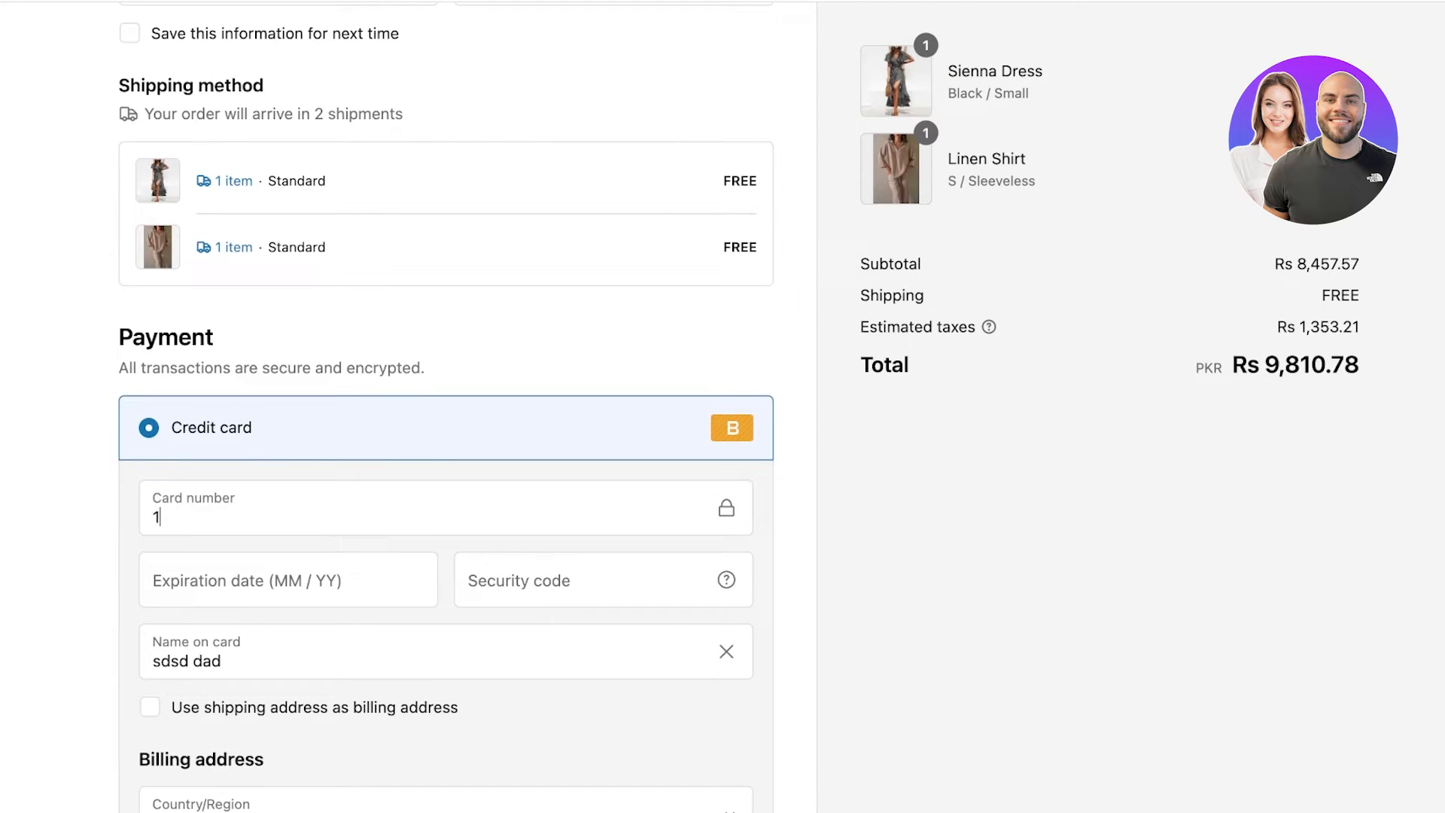
pyautogui.click(288, 581)
pyautogui.click(289, 512)
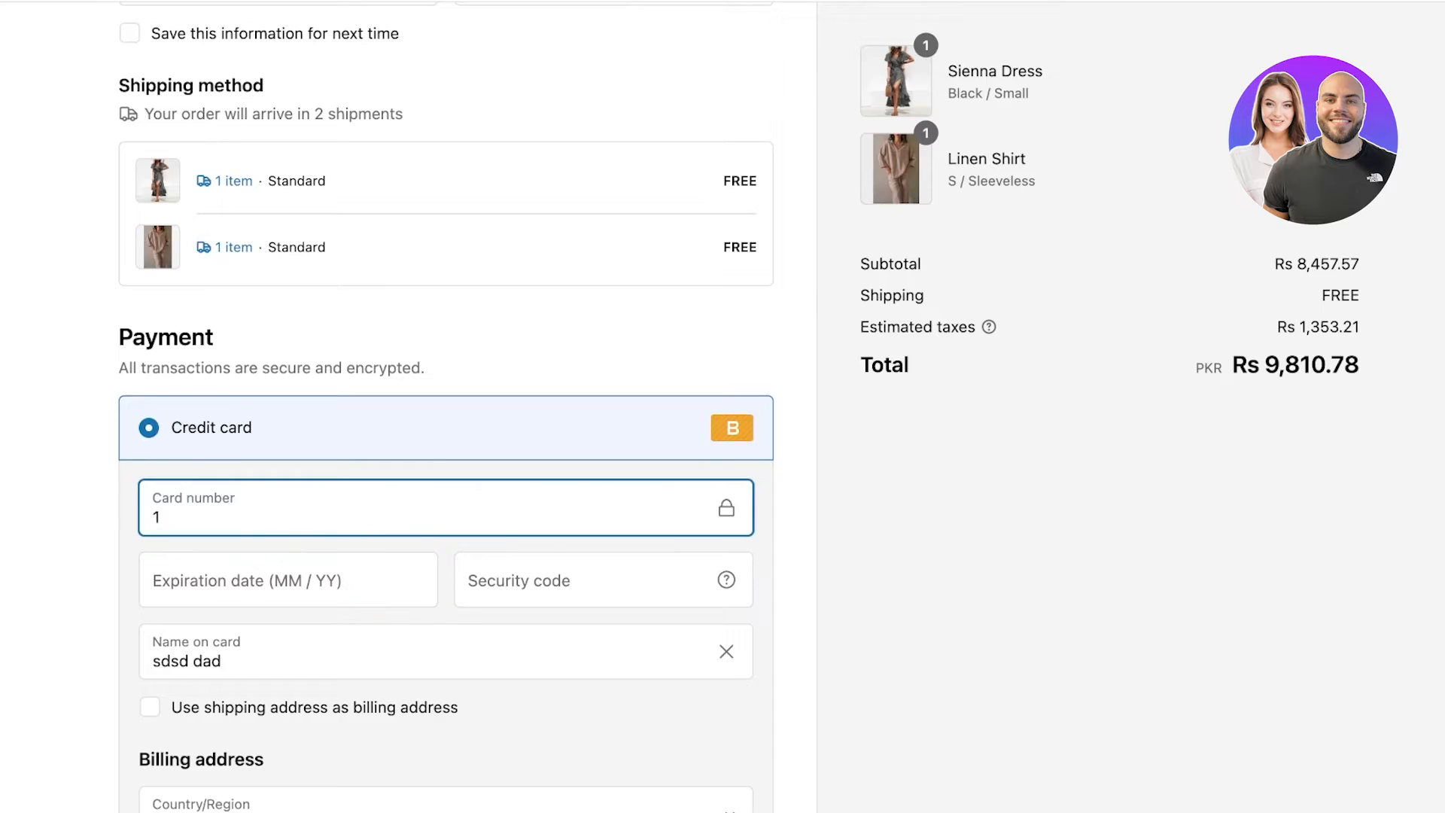
pyautogui.click(288, 580)
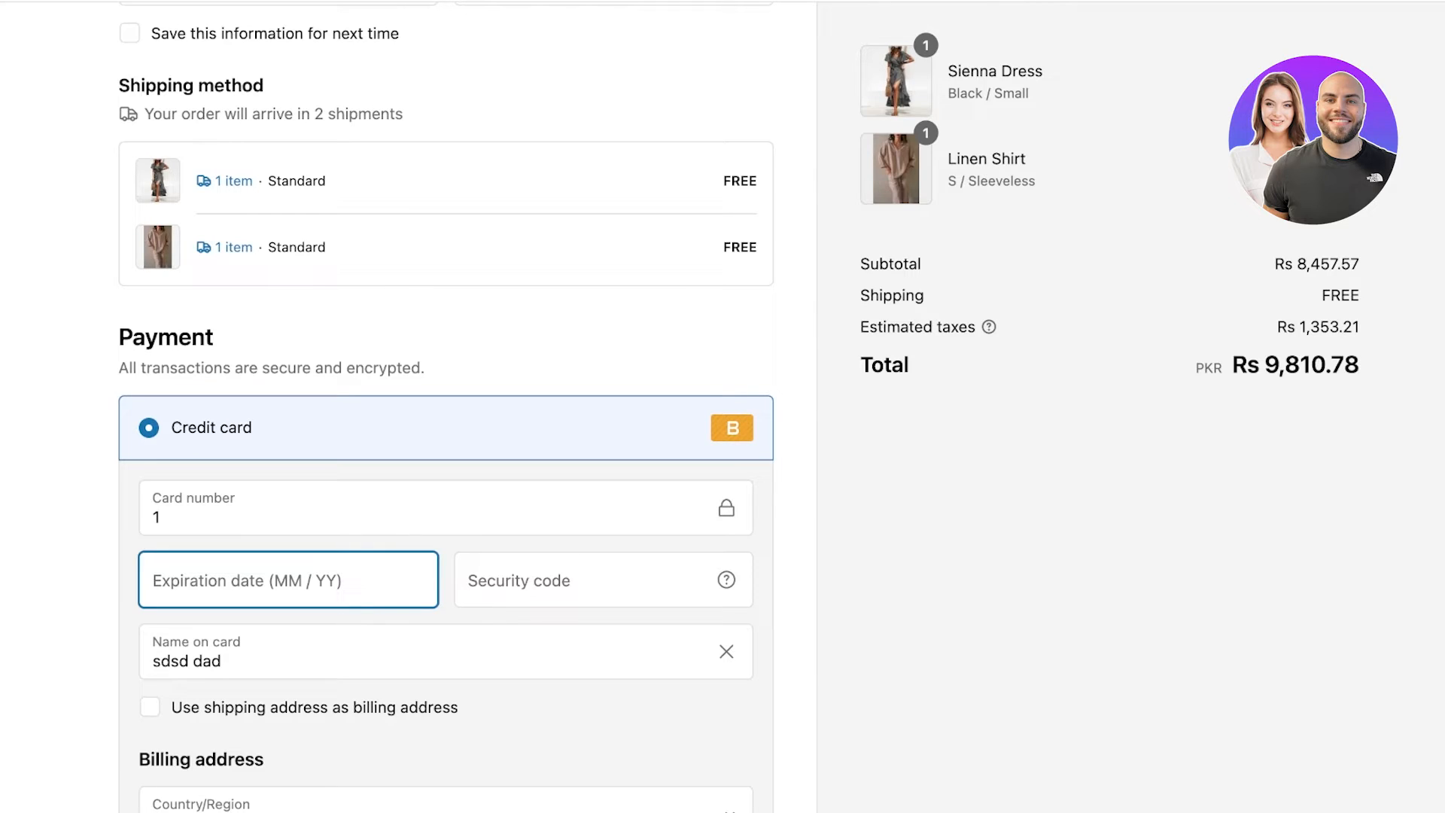
pyautogui.write('06 / ')
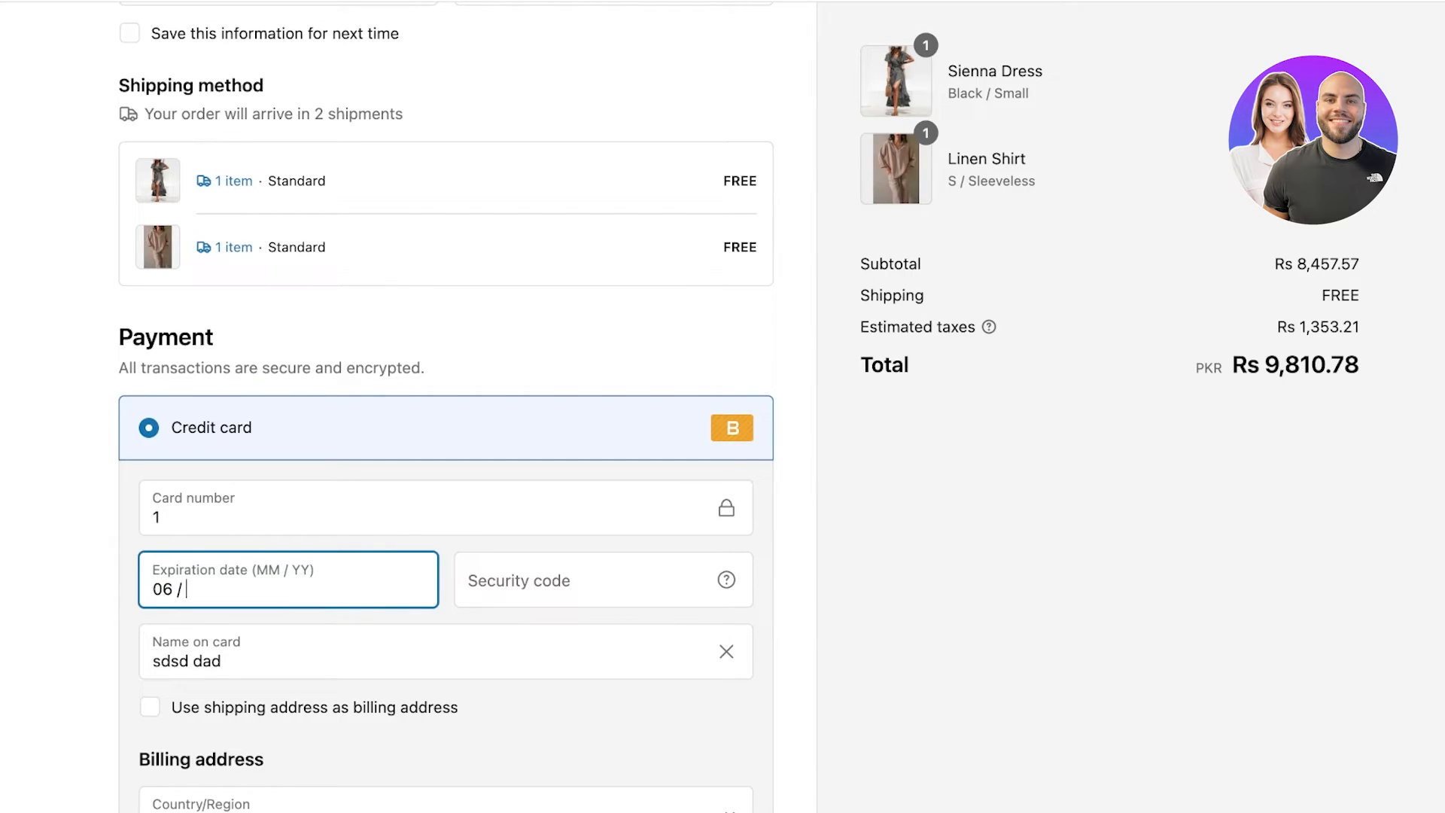
pyautogui.write('26')
pyautogui.press('Tab')
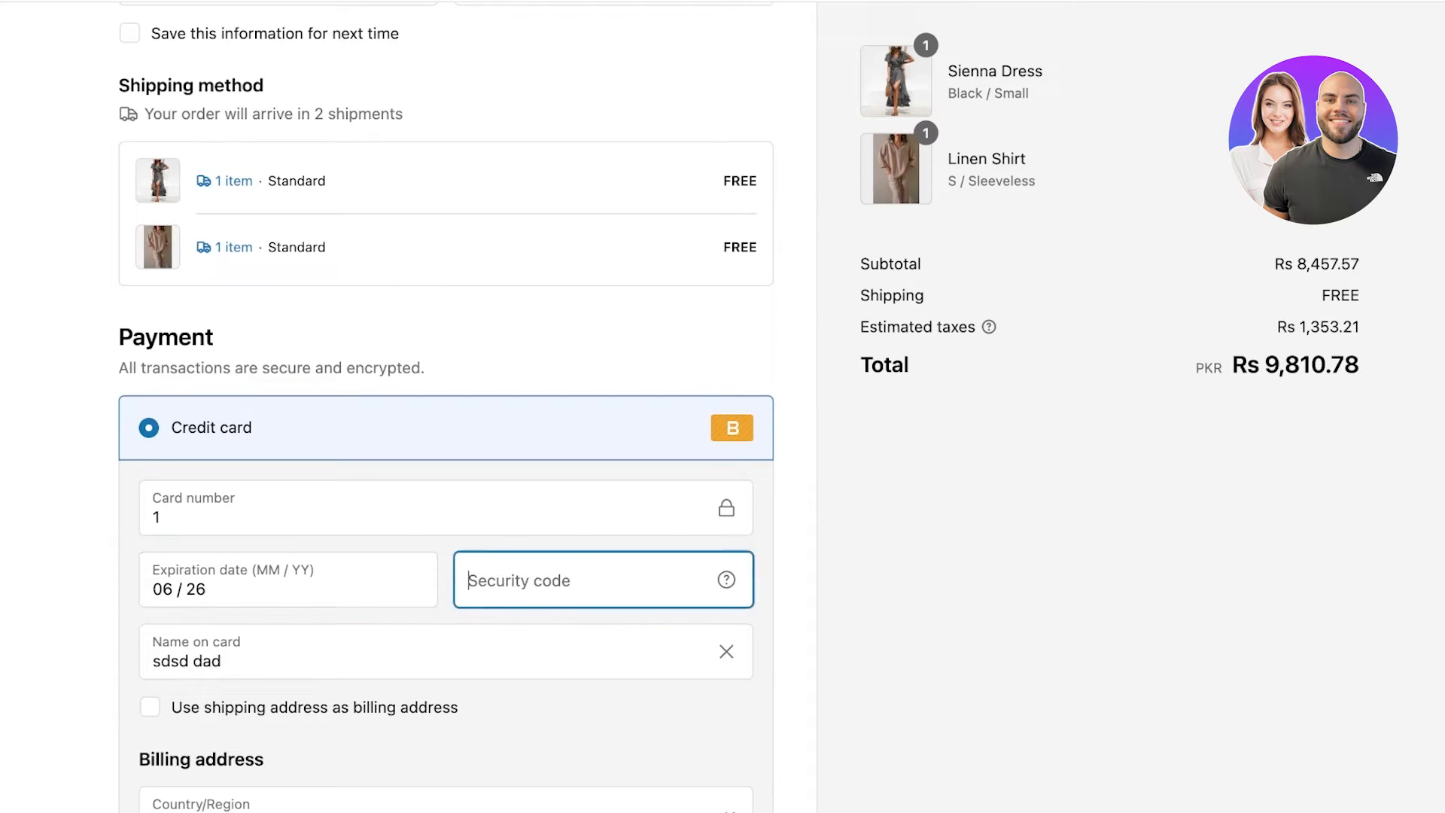
pyautogui.write('111')
pyautogui.press('Tab')
# Fill in the billing last name and address, then reuse the shipping address for billing.
pyautogui.scroll(-3, 446, 407)
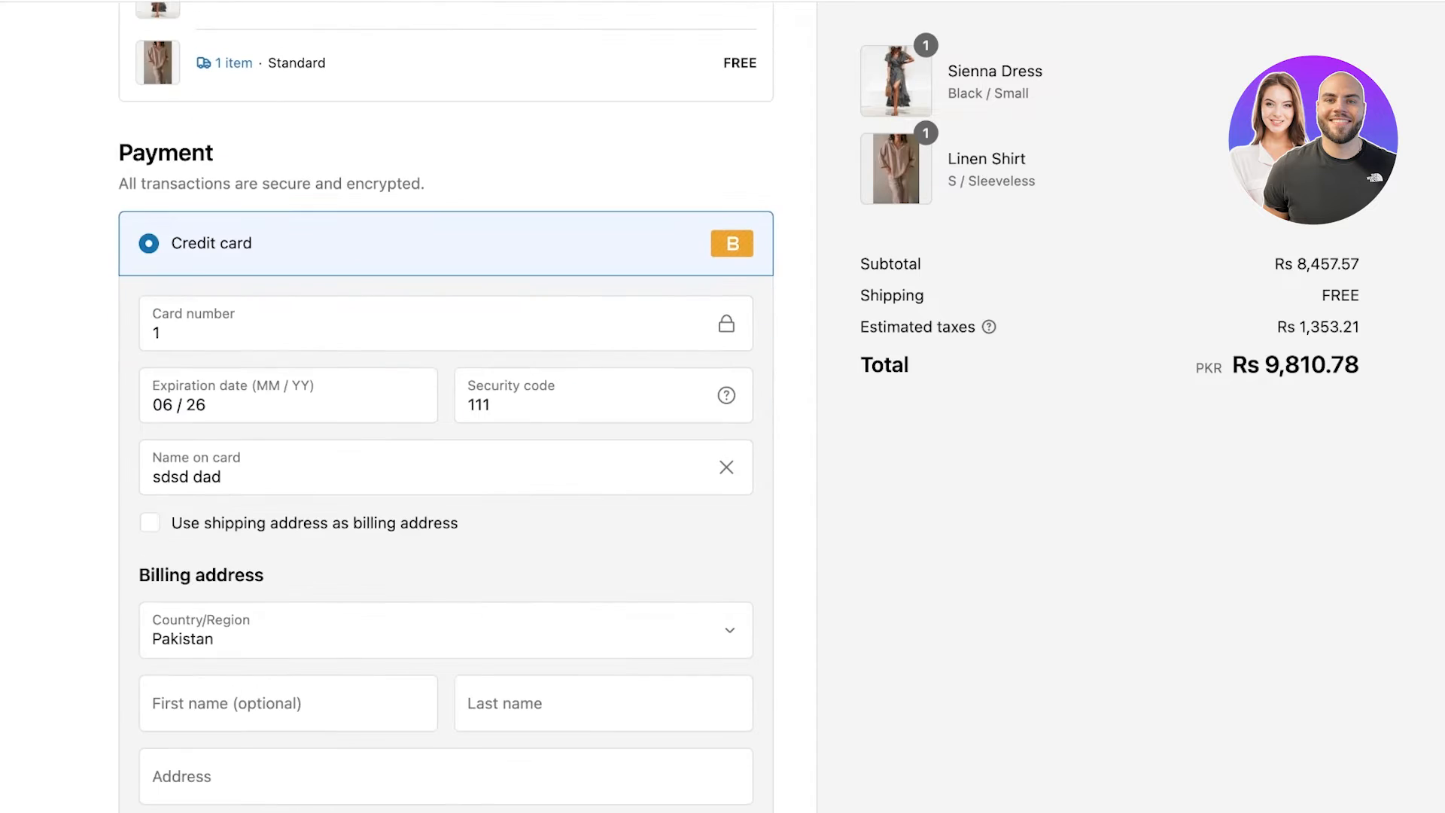
pyautogui.scroll(-3, 446, 407)
pyautogui.click(603, 510)
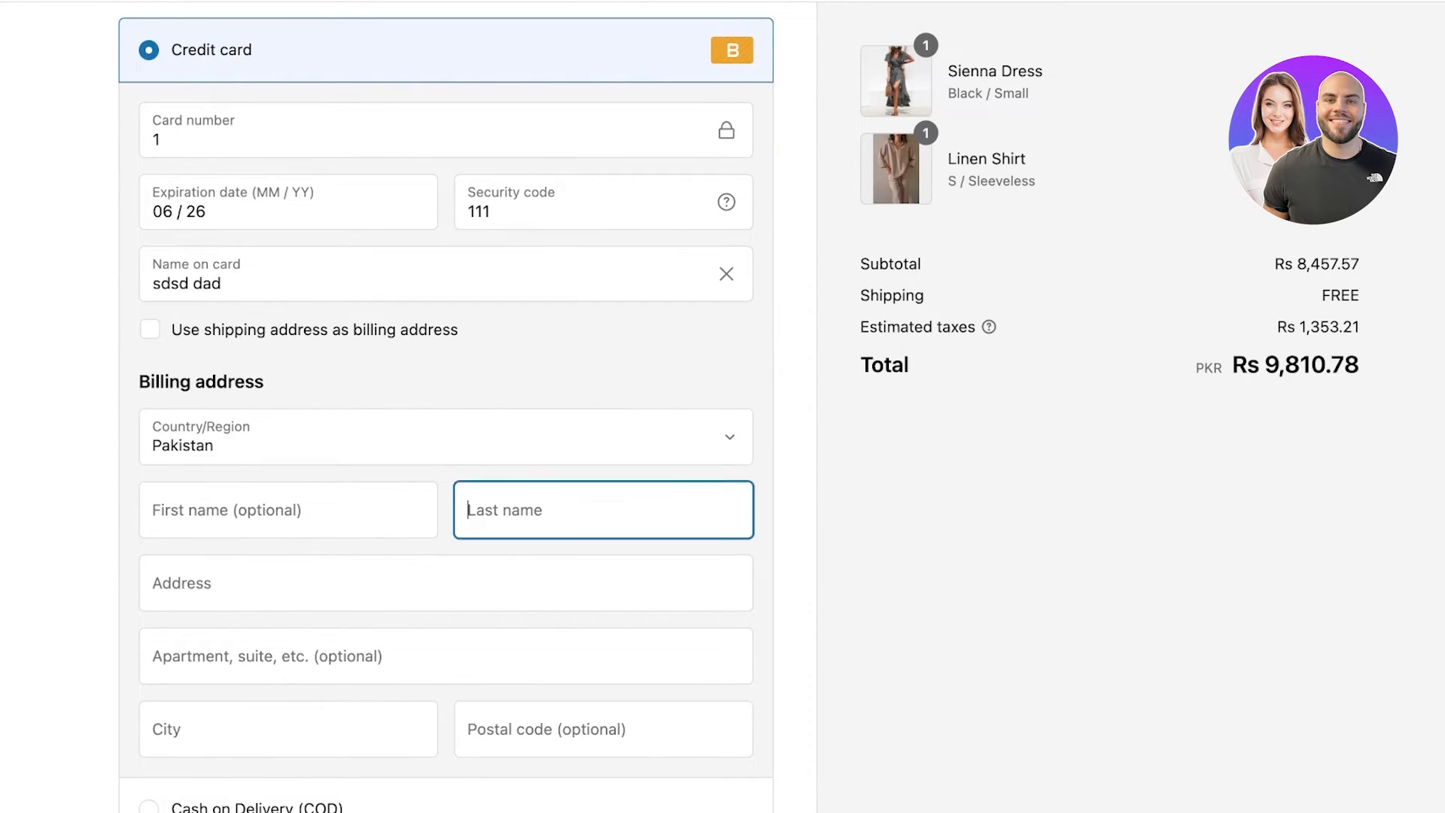
pyautogui.write('wsfg')
pyautogui.press('Tab')
pyautogui.write('sdefdfsd')
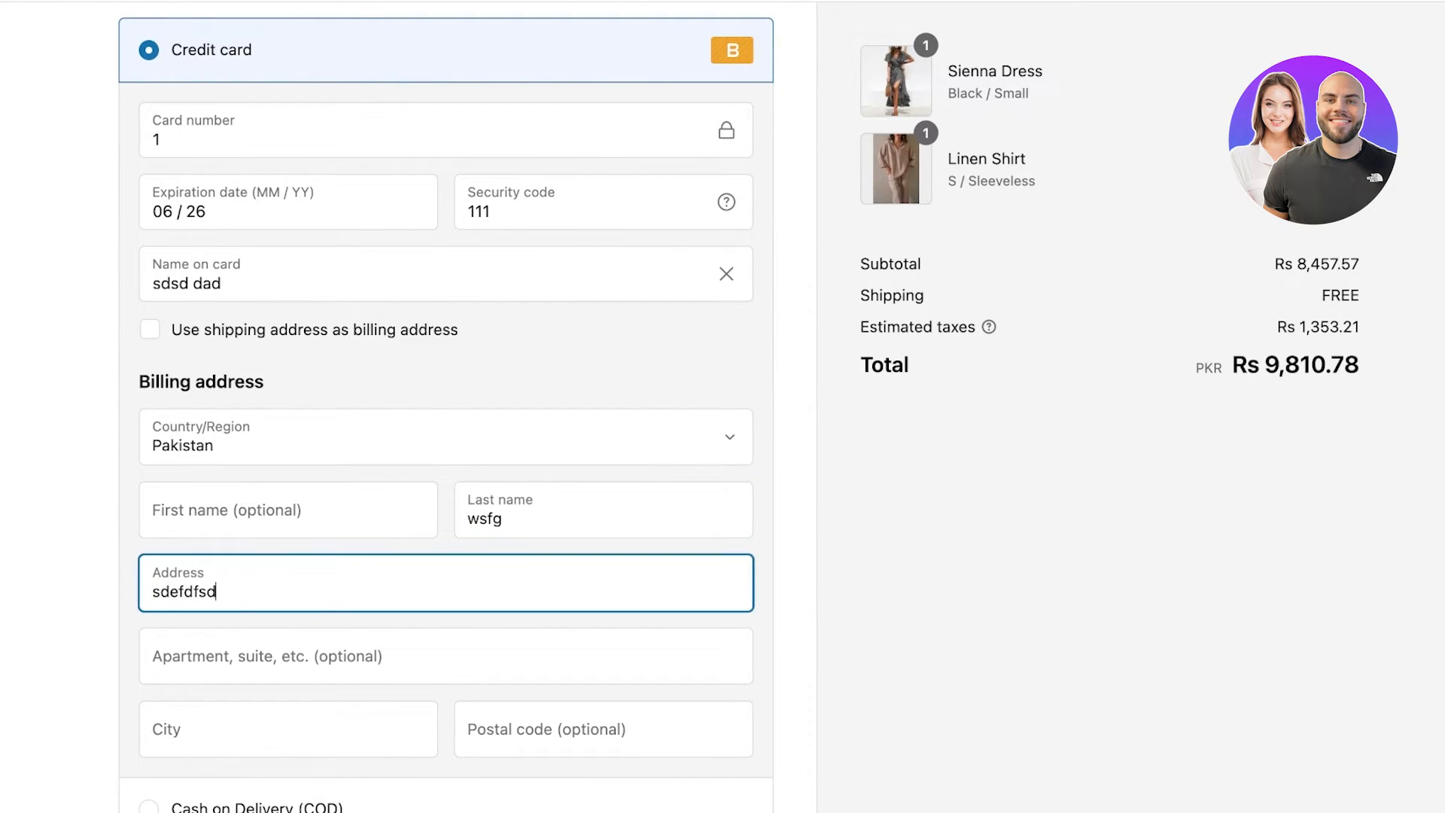
pyautogui.click(150, 330)
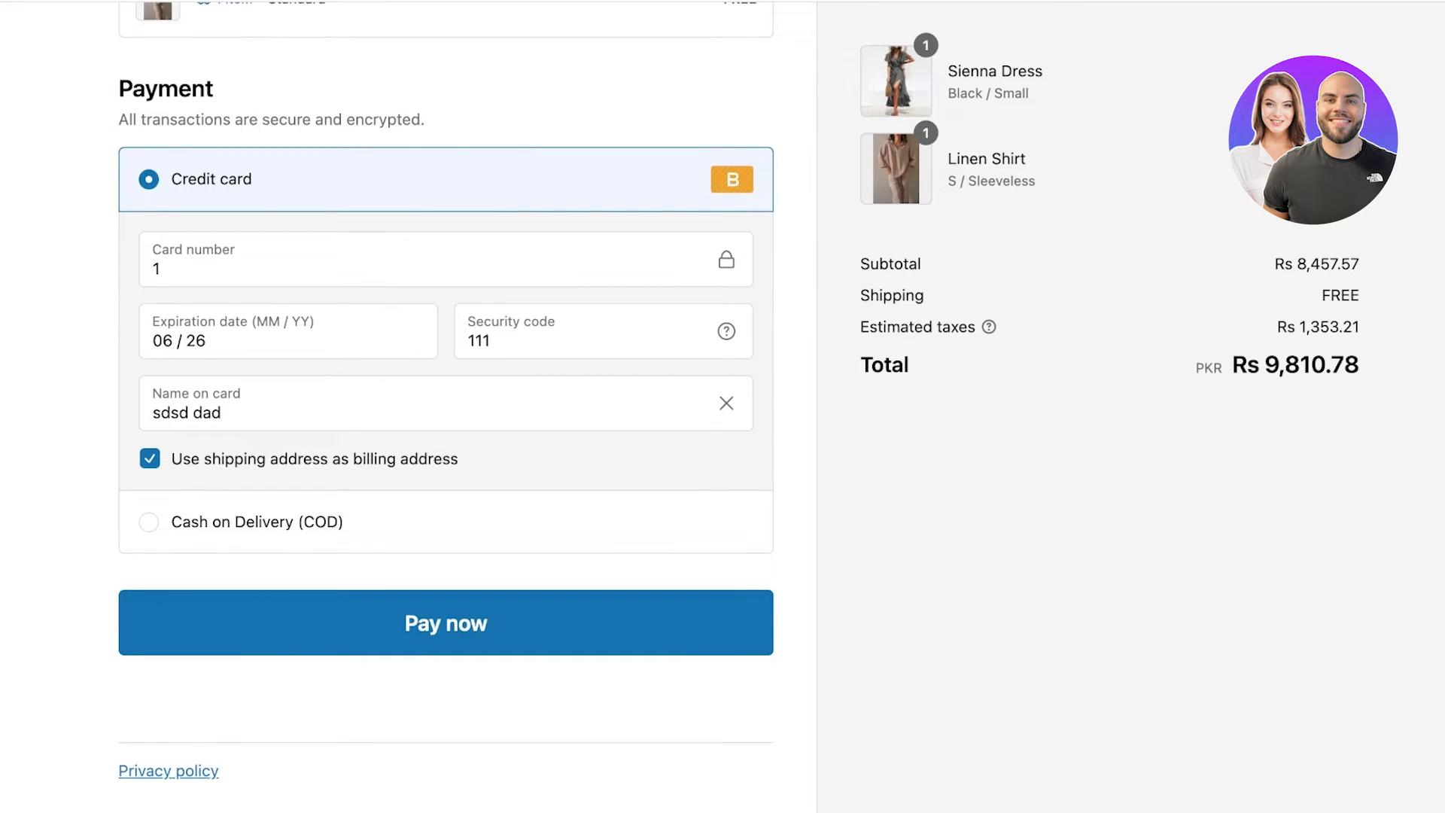
# Pay now and review the order confirmation for the Rs 9,810.78 test card charge.
pyautogui.click(446, 623)
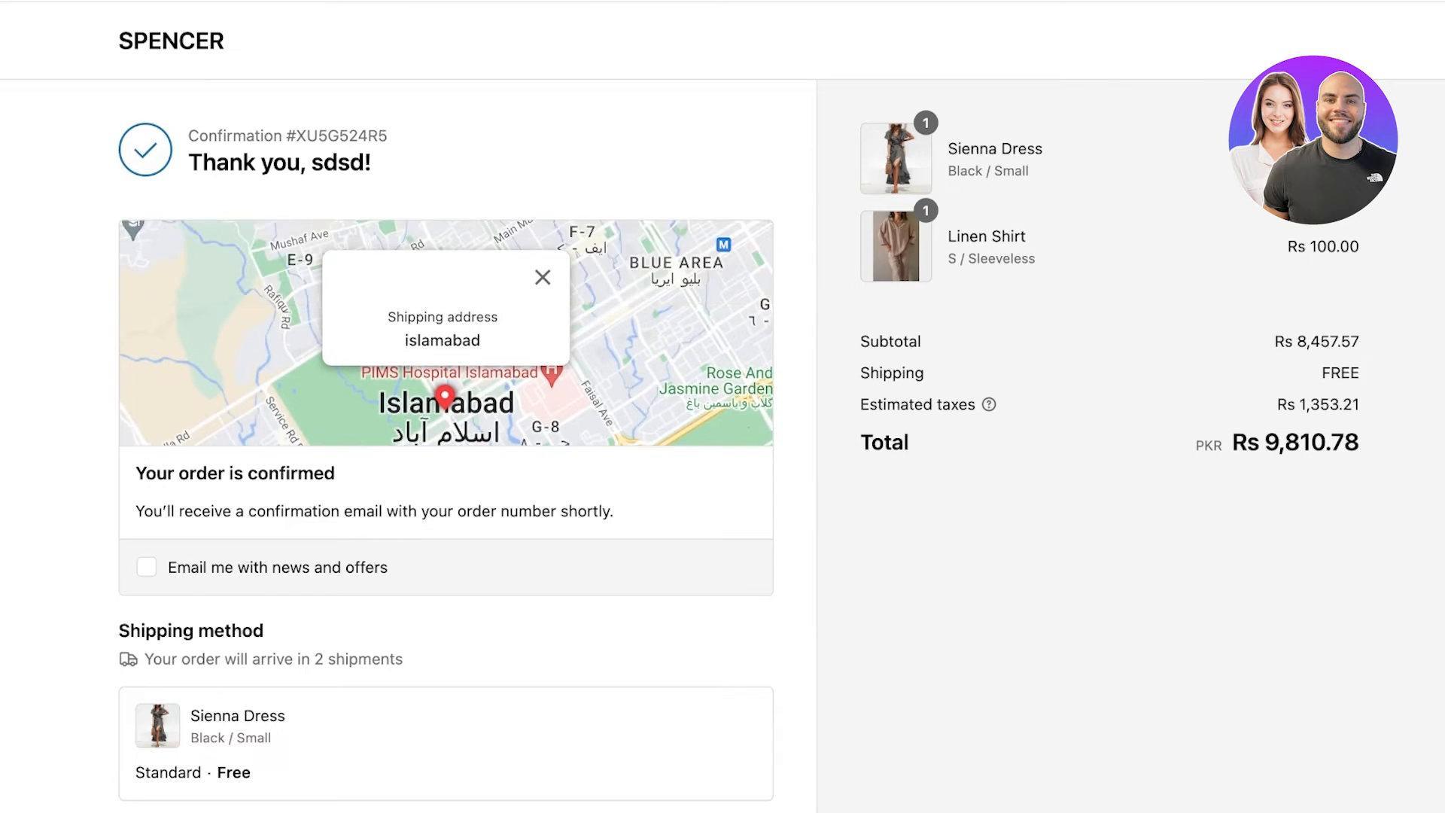
pyautogui.scroll(-9, 445, 406)
pyautogui.scroll(1, 446, 407)
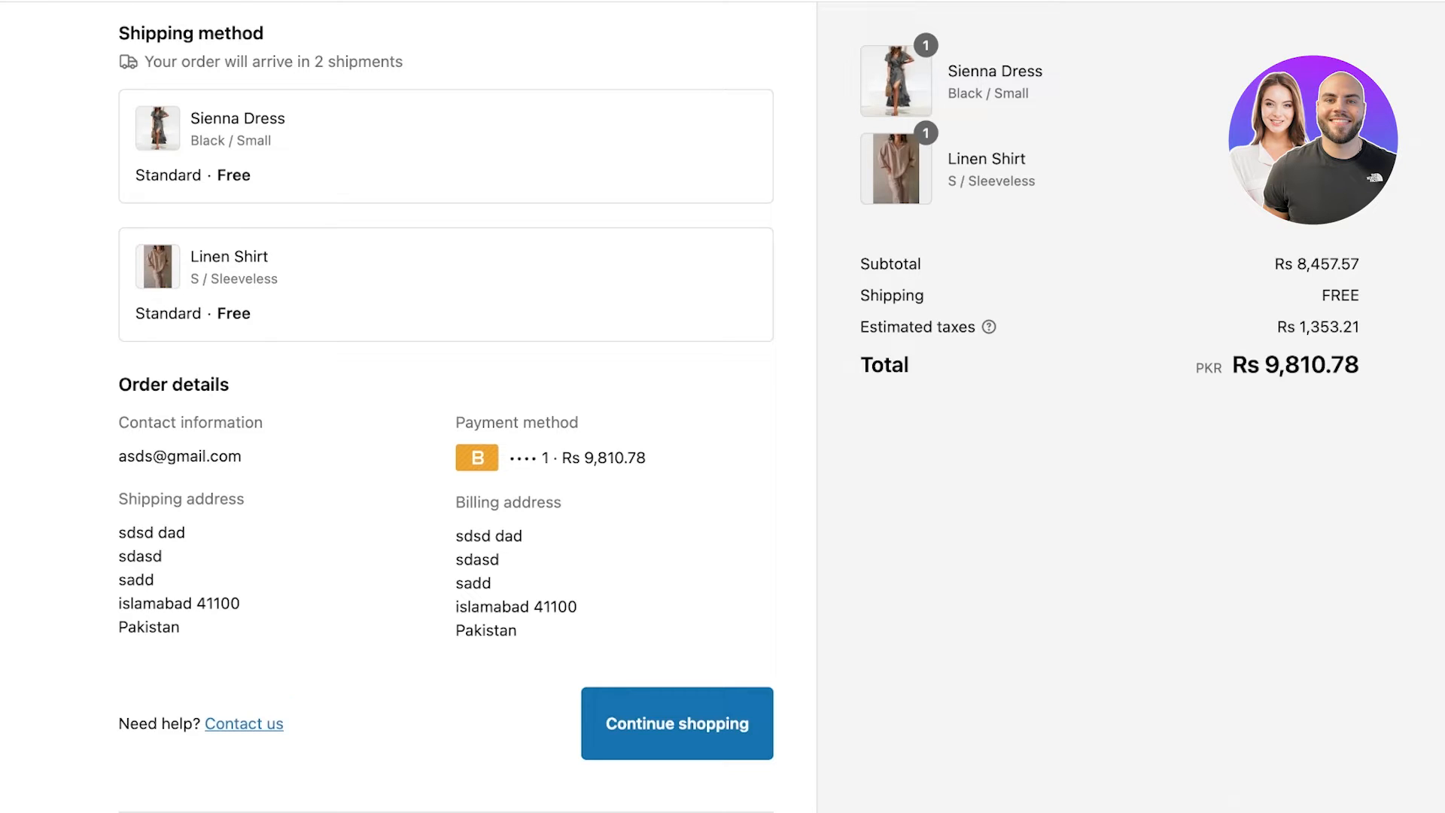
pyautogui.scroll(2, 445, 407)
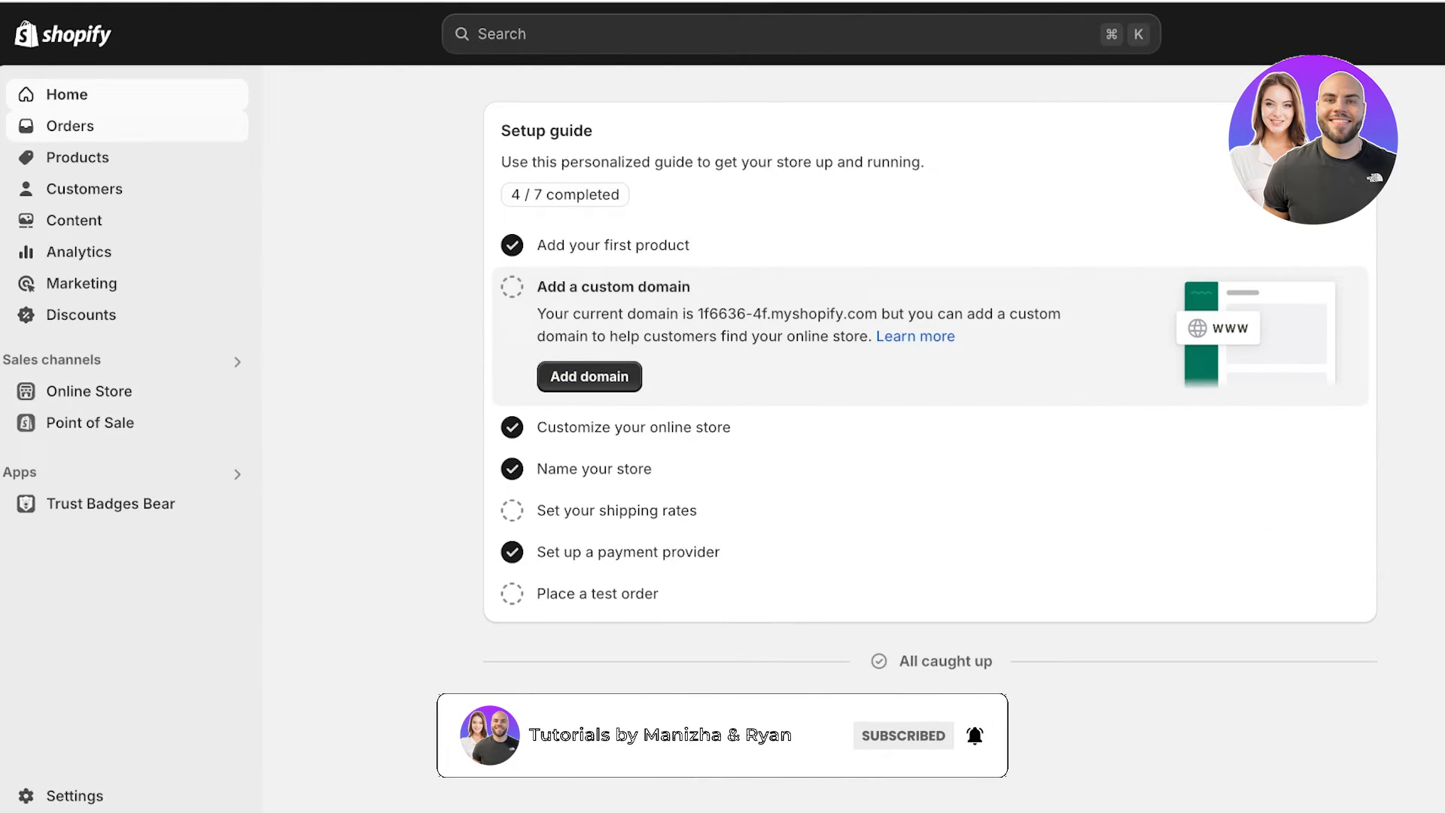
# Open order #1001 from the Orders list and review its details.
pyautogui.click(70, 126)
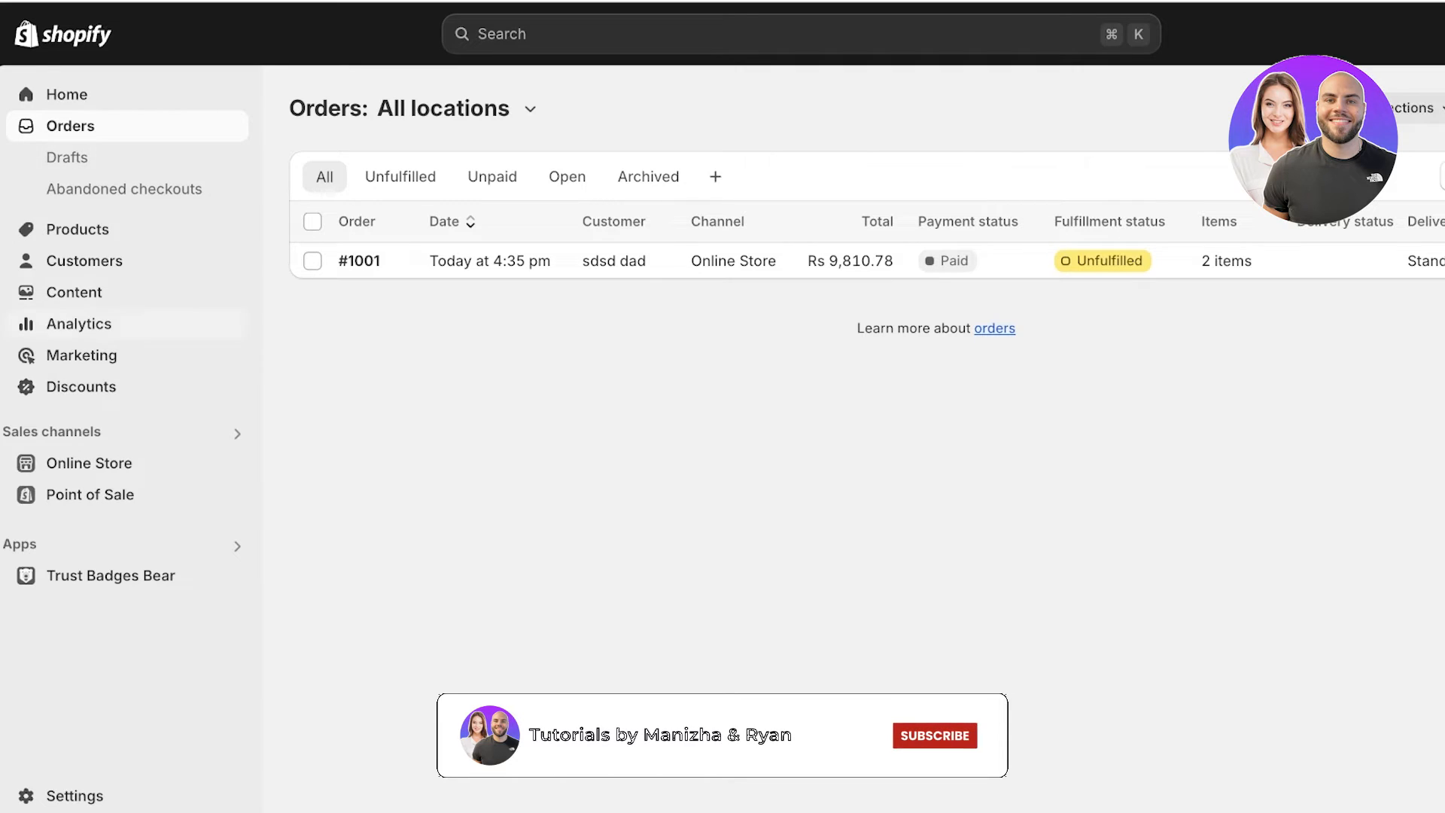
pyautogui.click(359, 261)
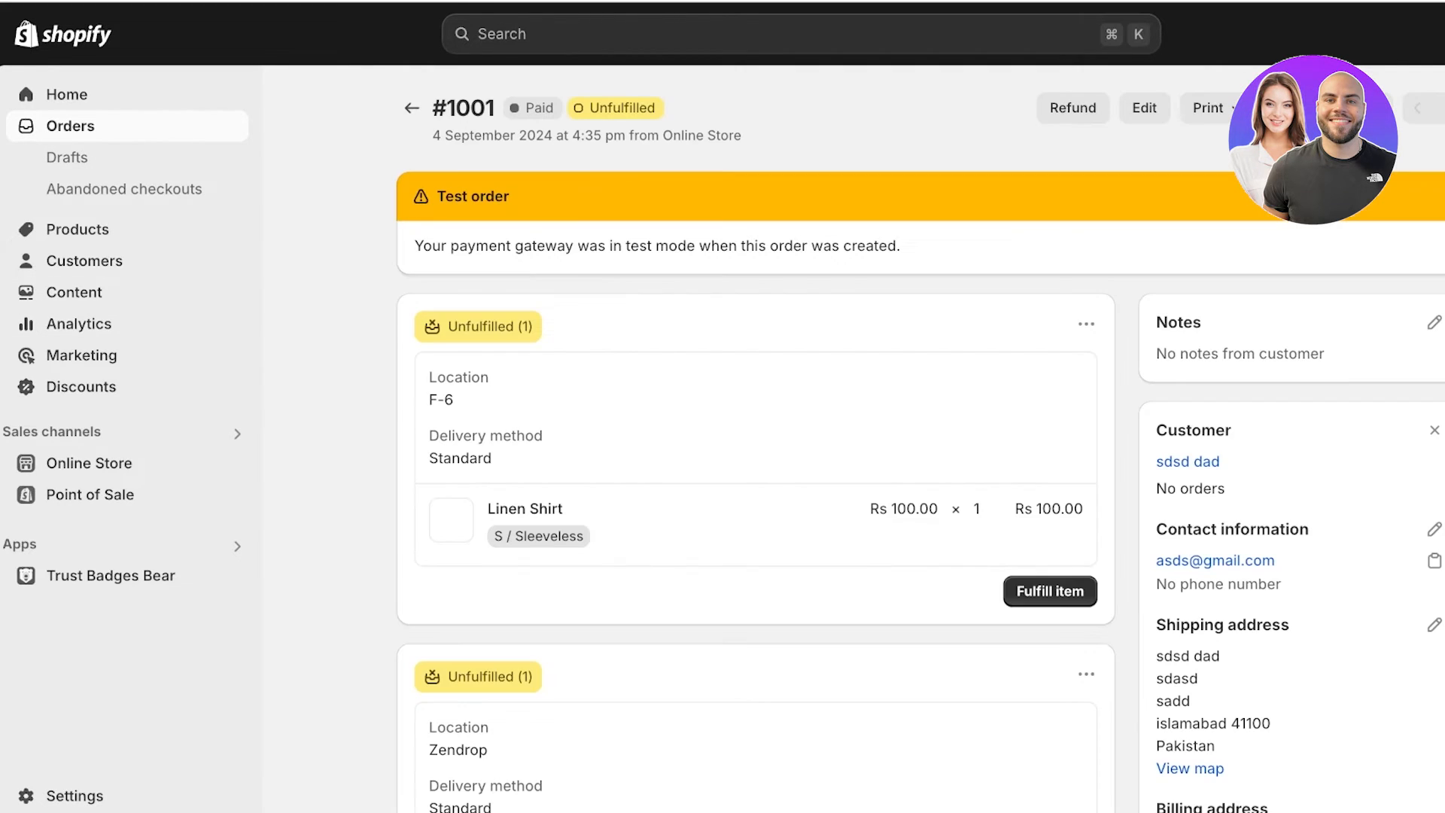
pyautogui.scroll(-1, 756, 436)
pyautogui.scroll(-4, 755, 436)
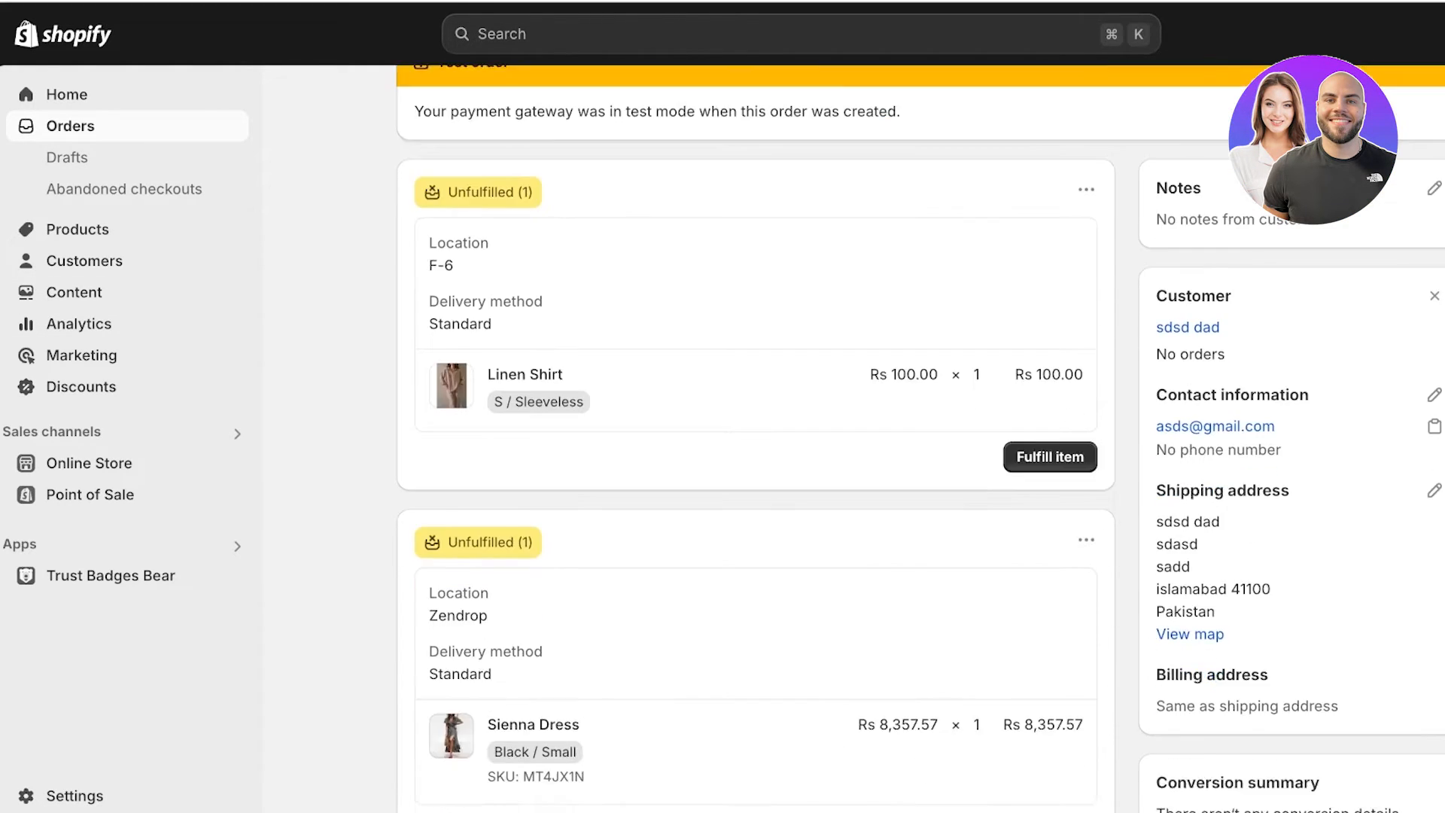
pyautogui.scroll(2, 756, 436)
pyautogui.scroll(1, 756, 437)
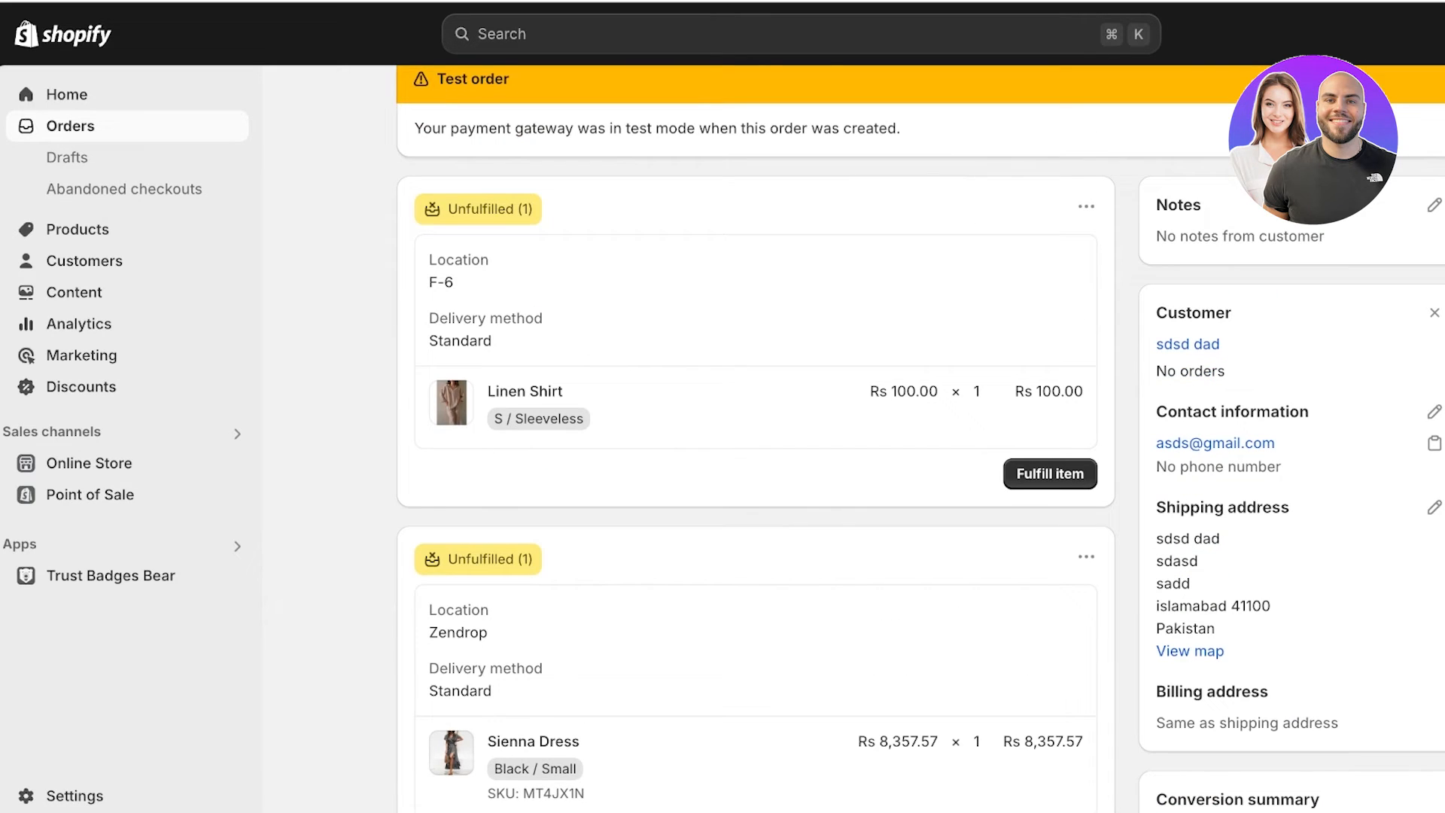
pyautogui.scroll(-6, 756, 437)
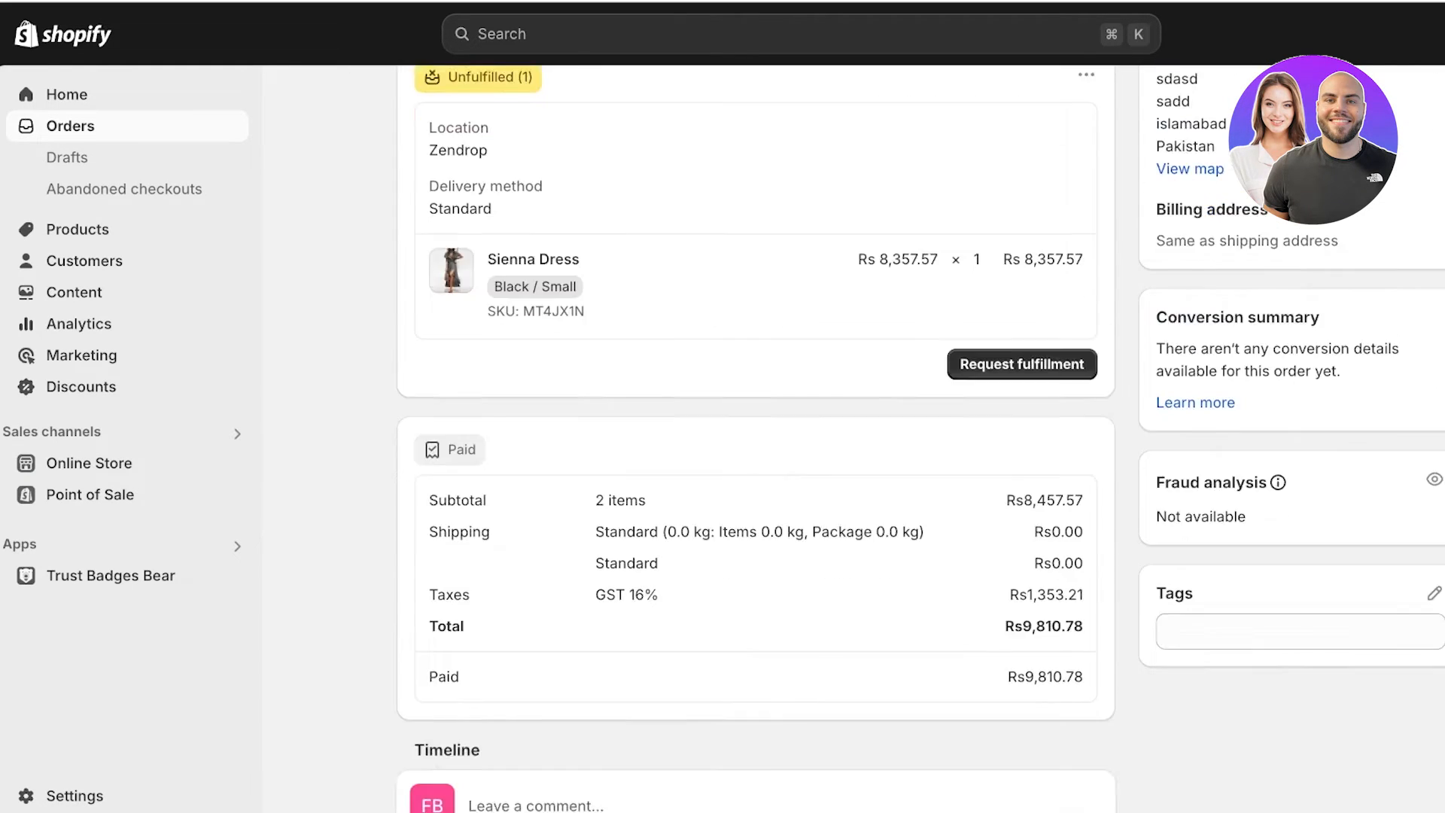
pyautogui.scroll(-5, 755, 436)
pyautogui.scroll(10, 756, 437)
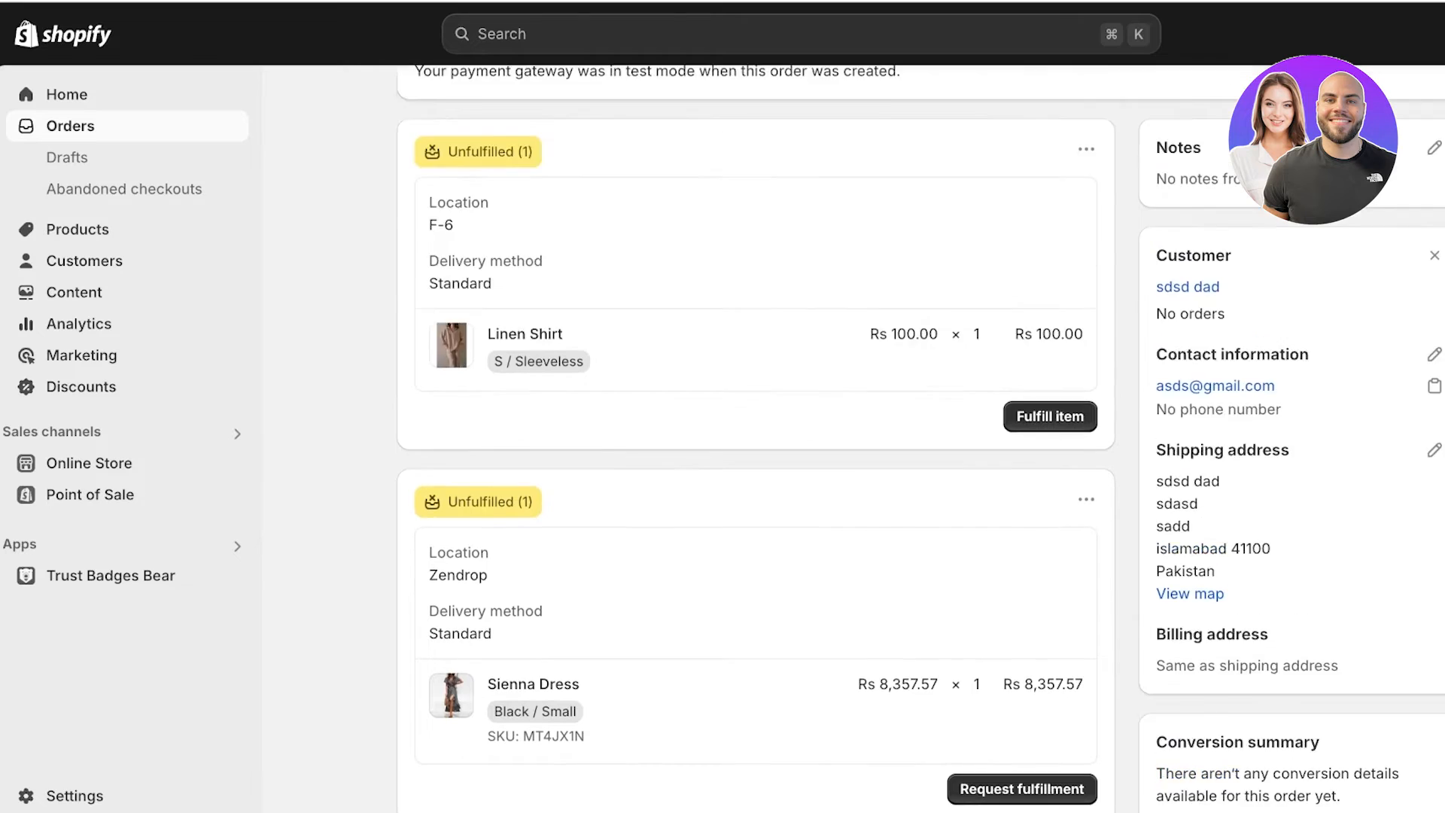
pyautogui.scroll(2, 755, 436)
# Reopen order #1001 and request fulfillment of the Sienna Dress (Black / Small) from Zendrop.
pyautogui.click(409, 106)
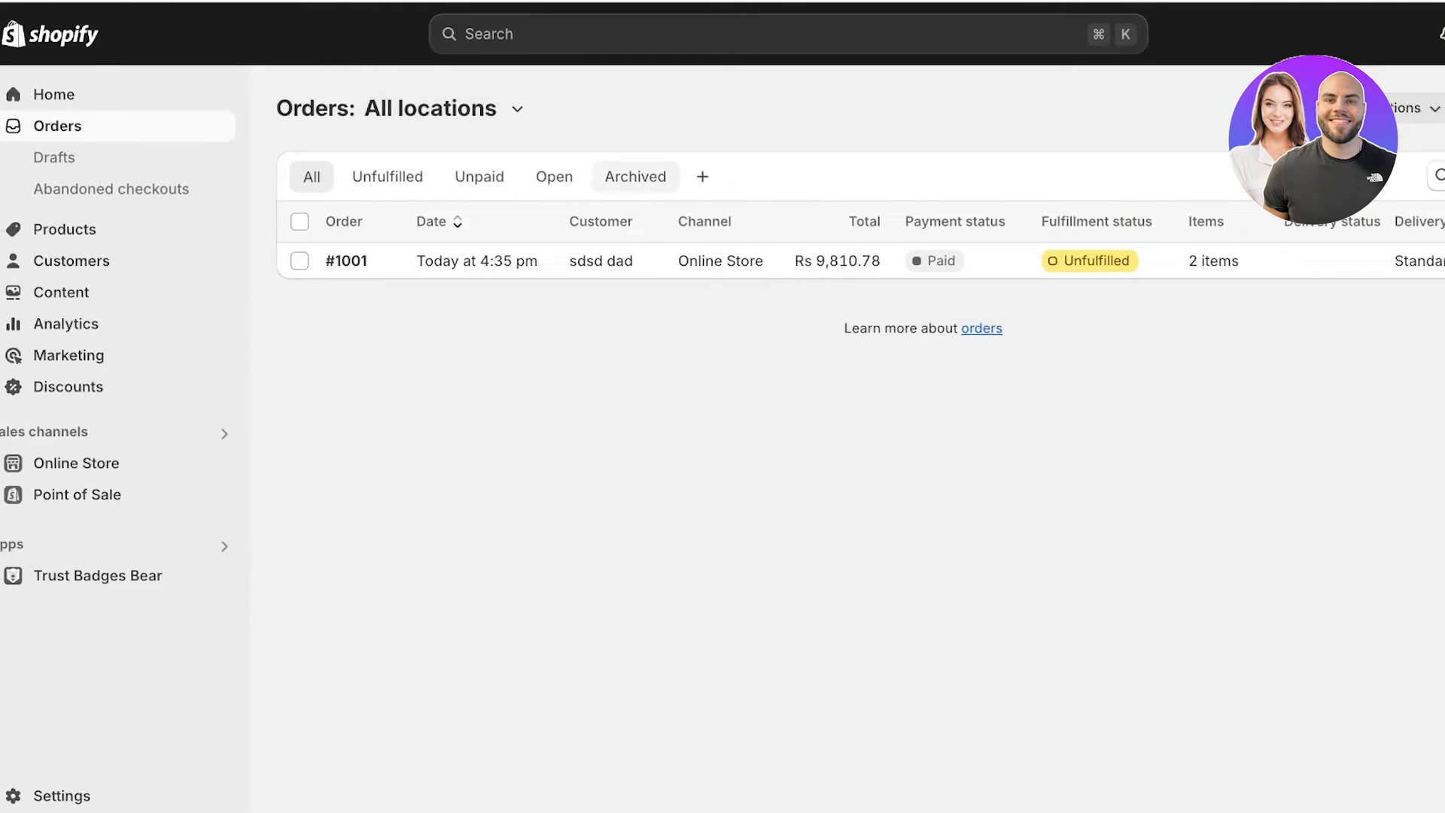
pyautogui.click(346, 261)
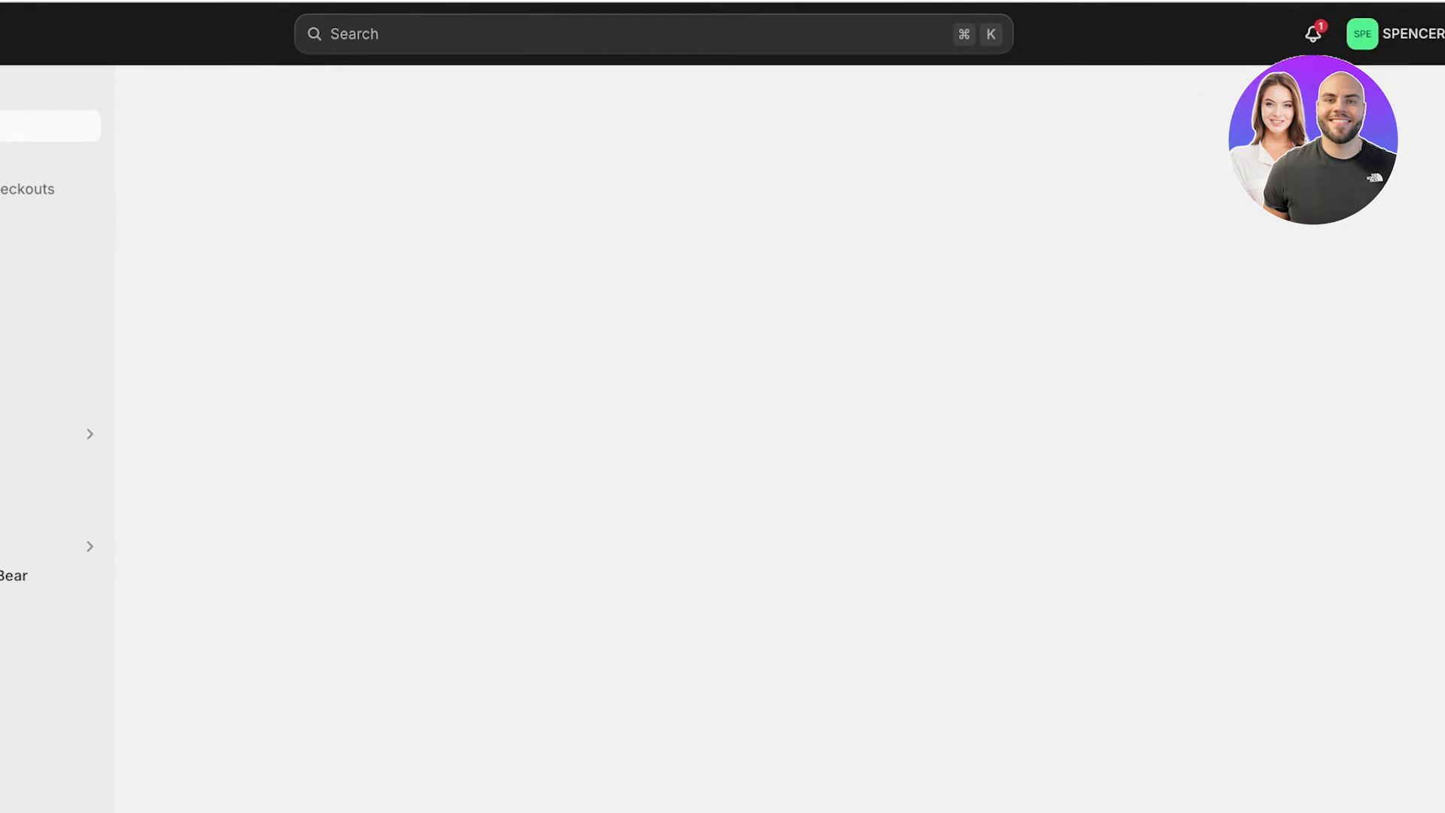
pyautogui.scroll(-5, 722, 436)
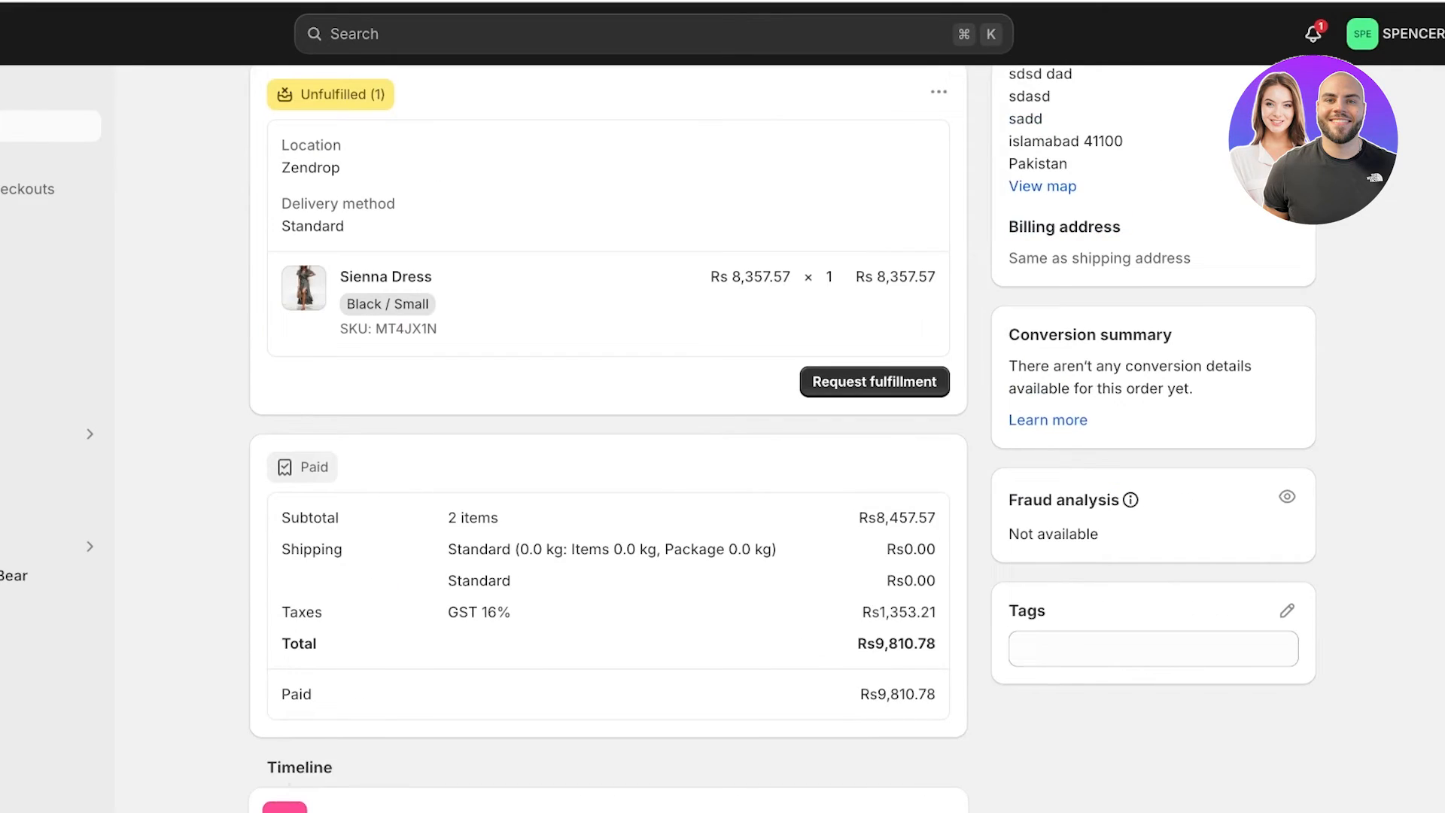
pyautogui.scroll(2, 783, 436)
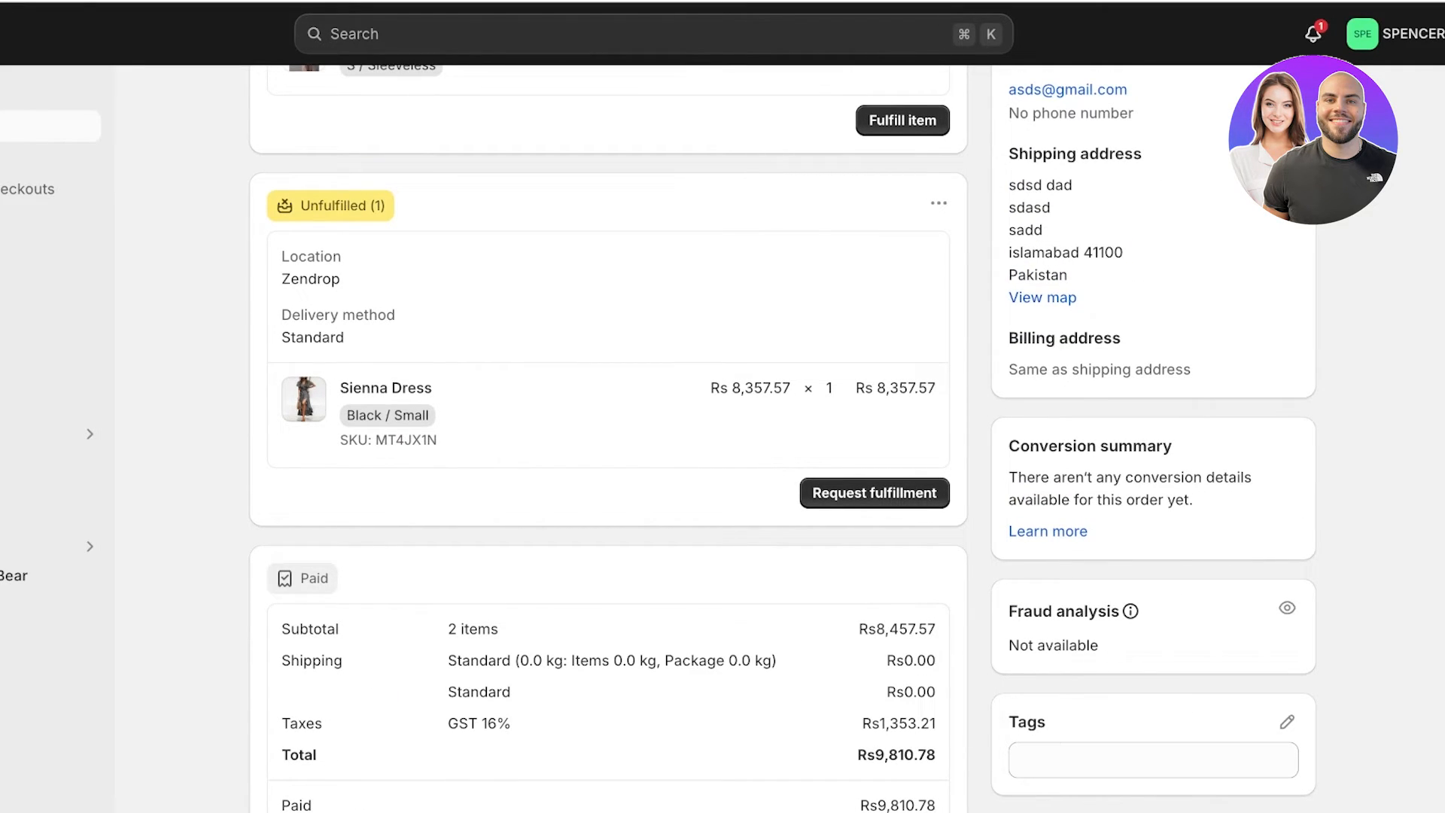
pyautogui.scroll(6, 723, 437)
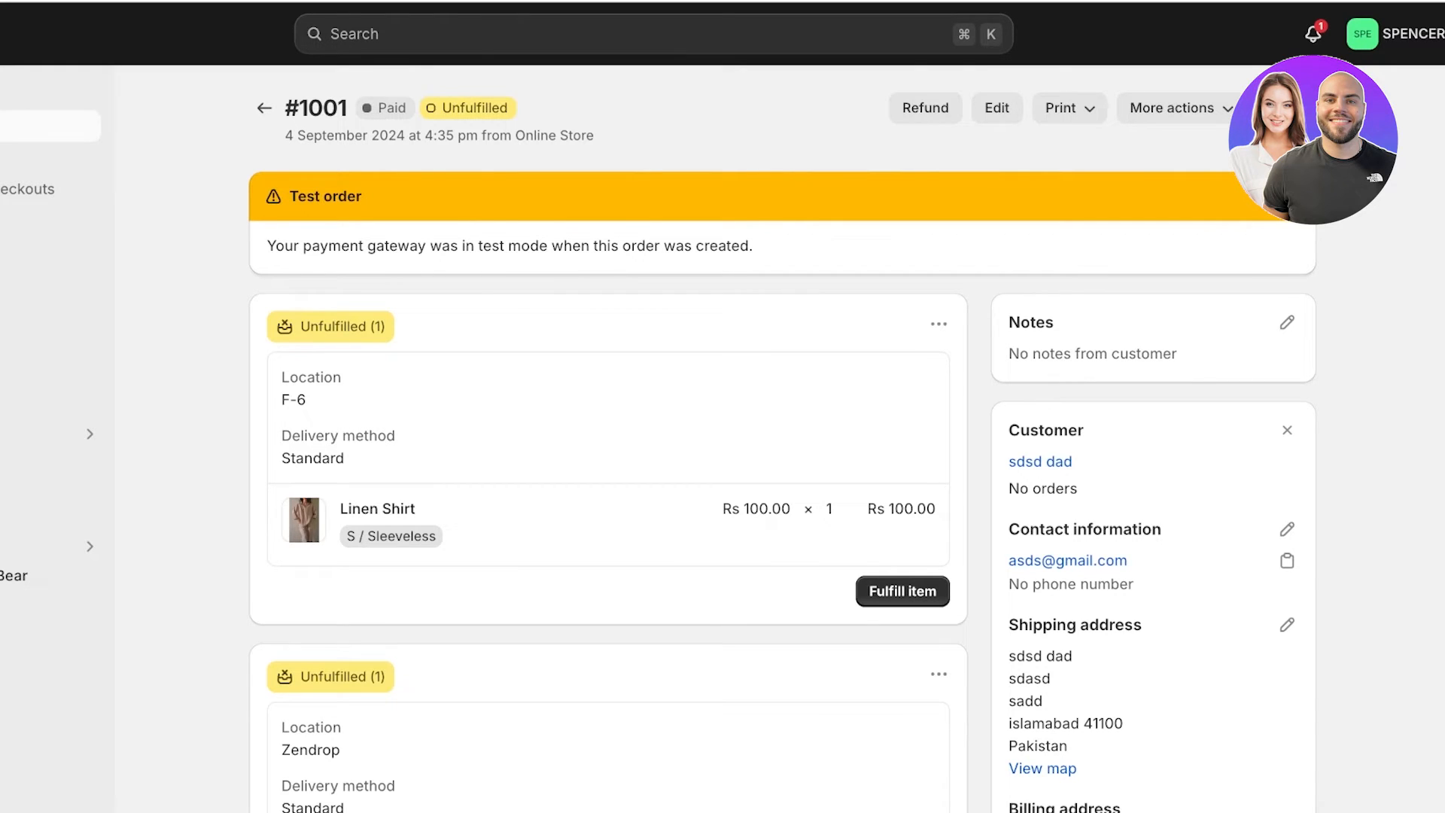
pyautogui.scroll(-4, 723, 437)
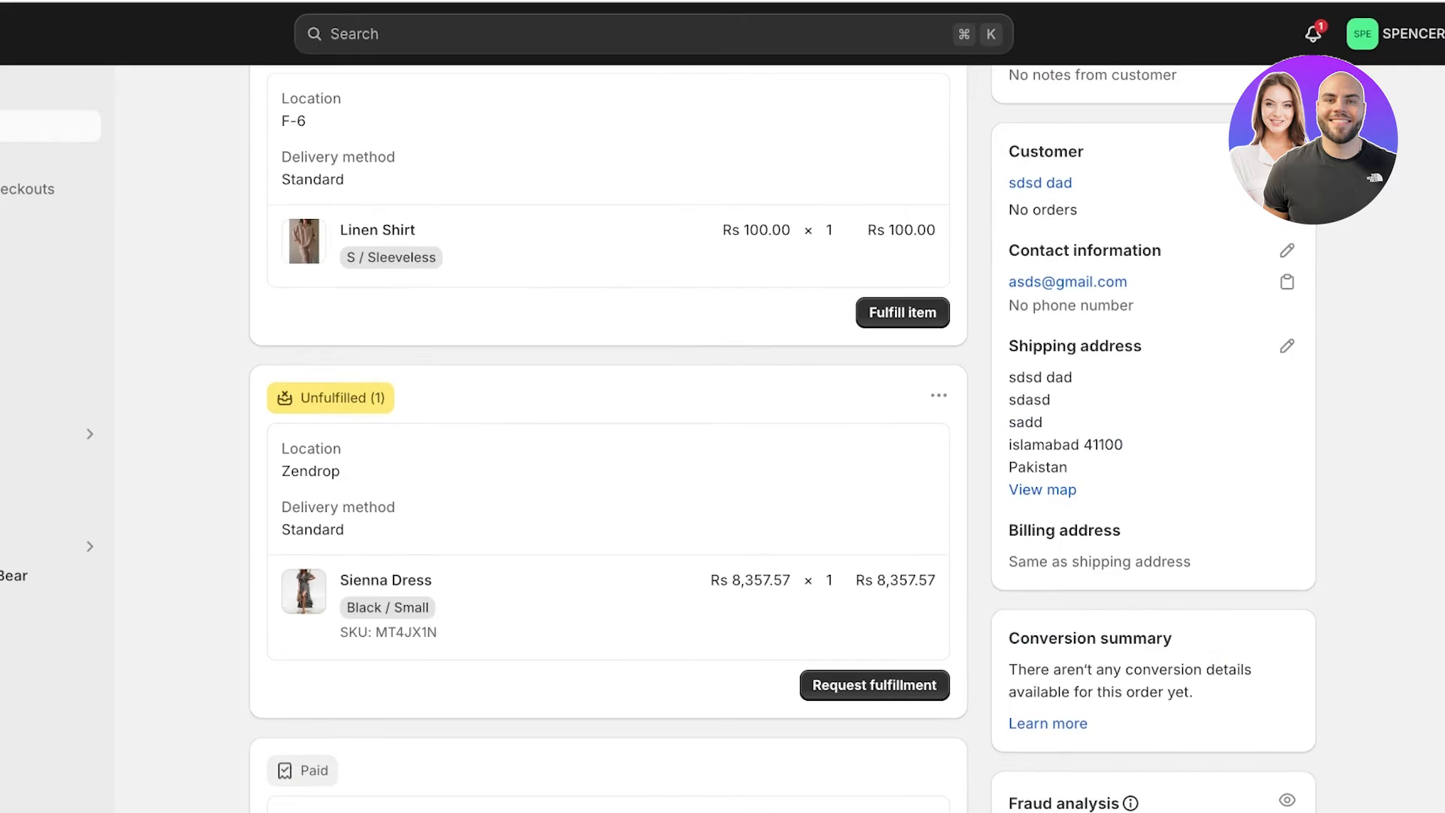
pyautogui.click(875, 685)
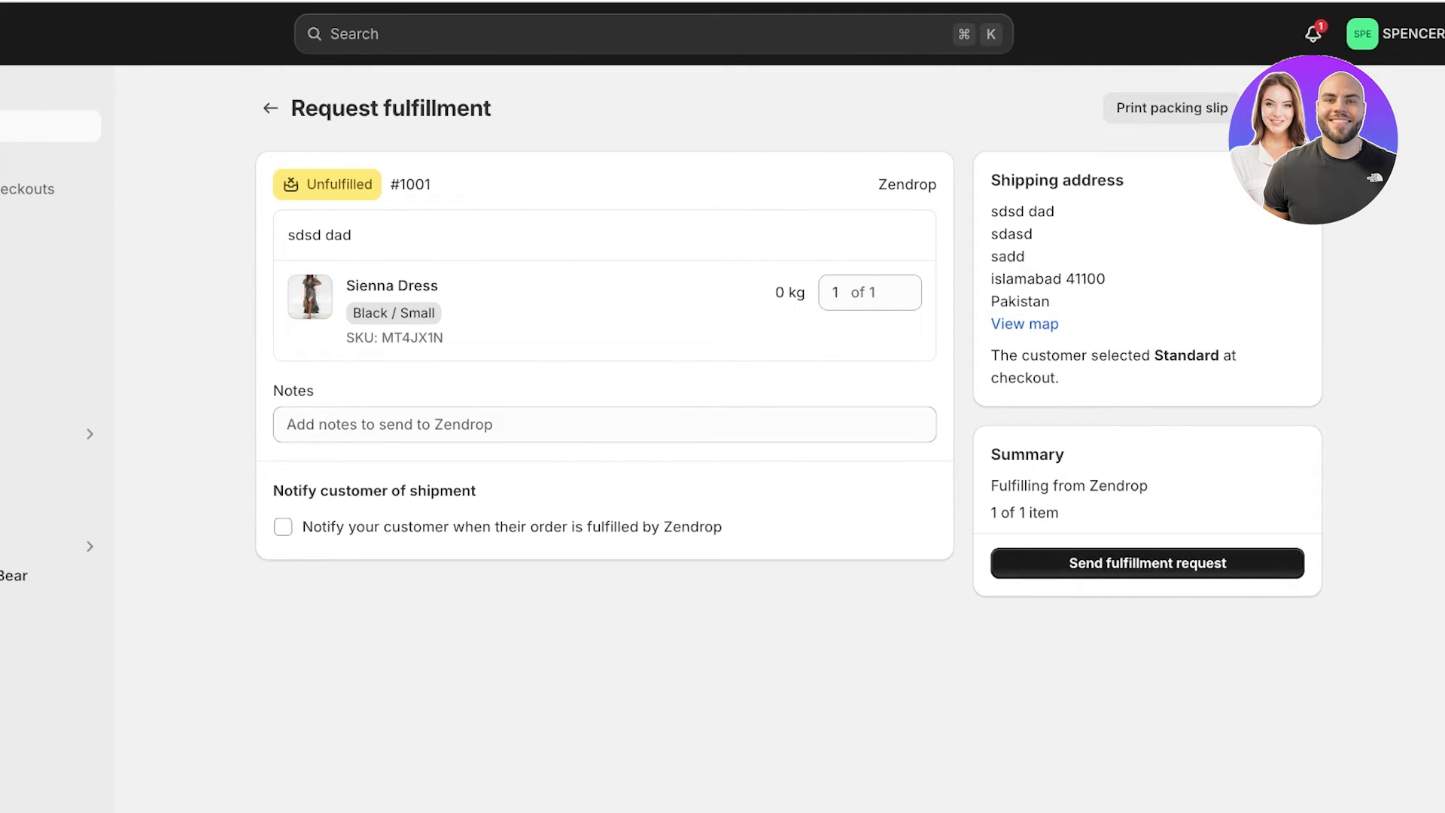
# Abandon the Sienna Dress request and review order #1001's unfulfilled Linen Shirt and Sienna Dress.
pyautogui.click(271, 108)
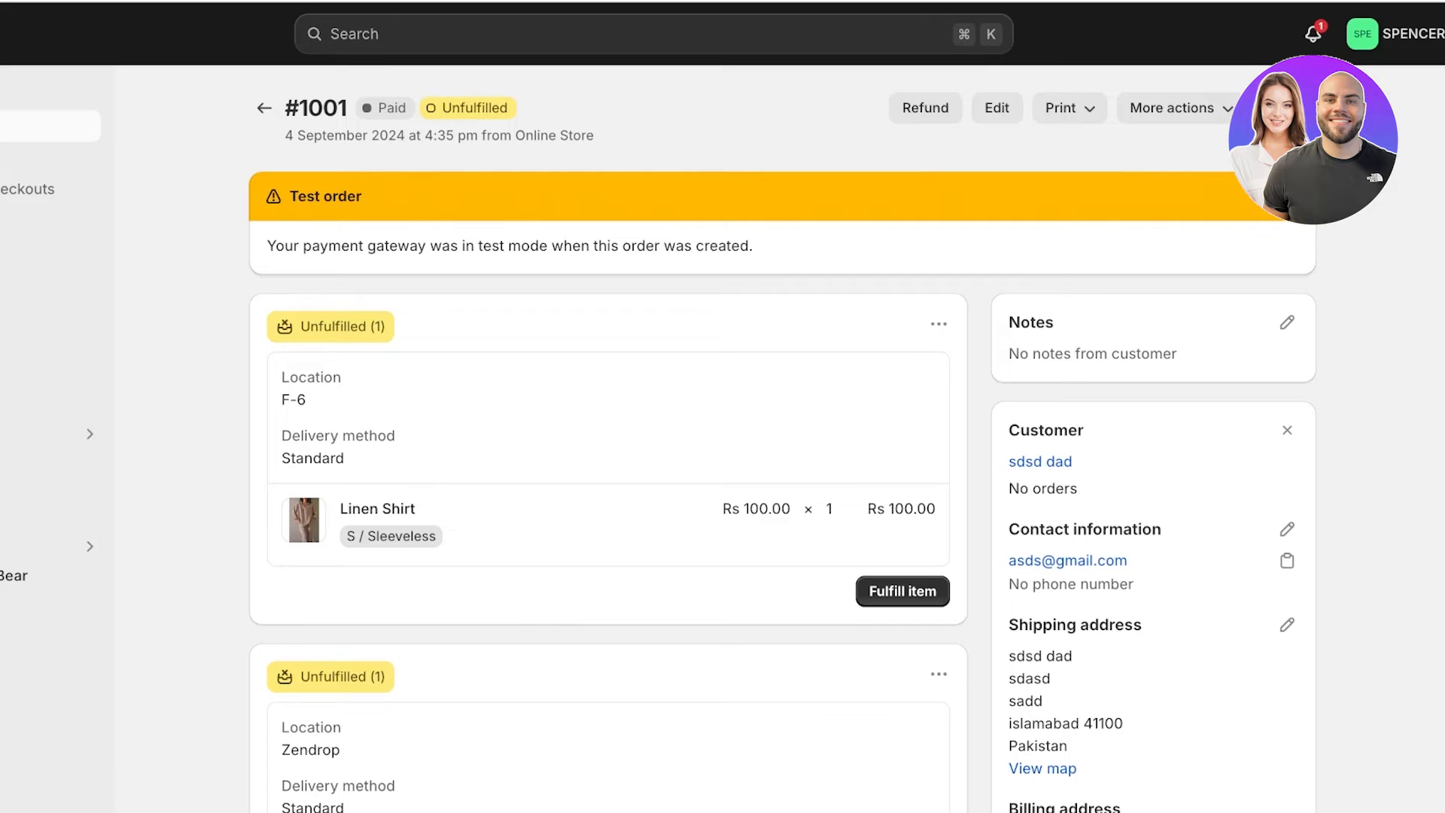
pyautogui.scroll(-4, 782, 437)
pyautogui.scroll(4, 783, 436)
pyautogui.scroll(-4, 783, 436)
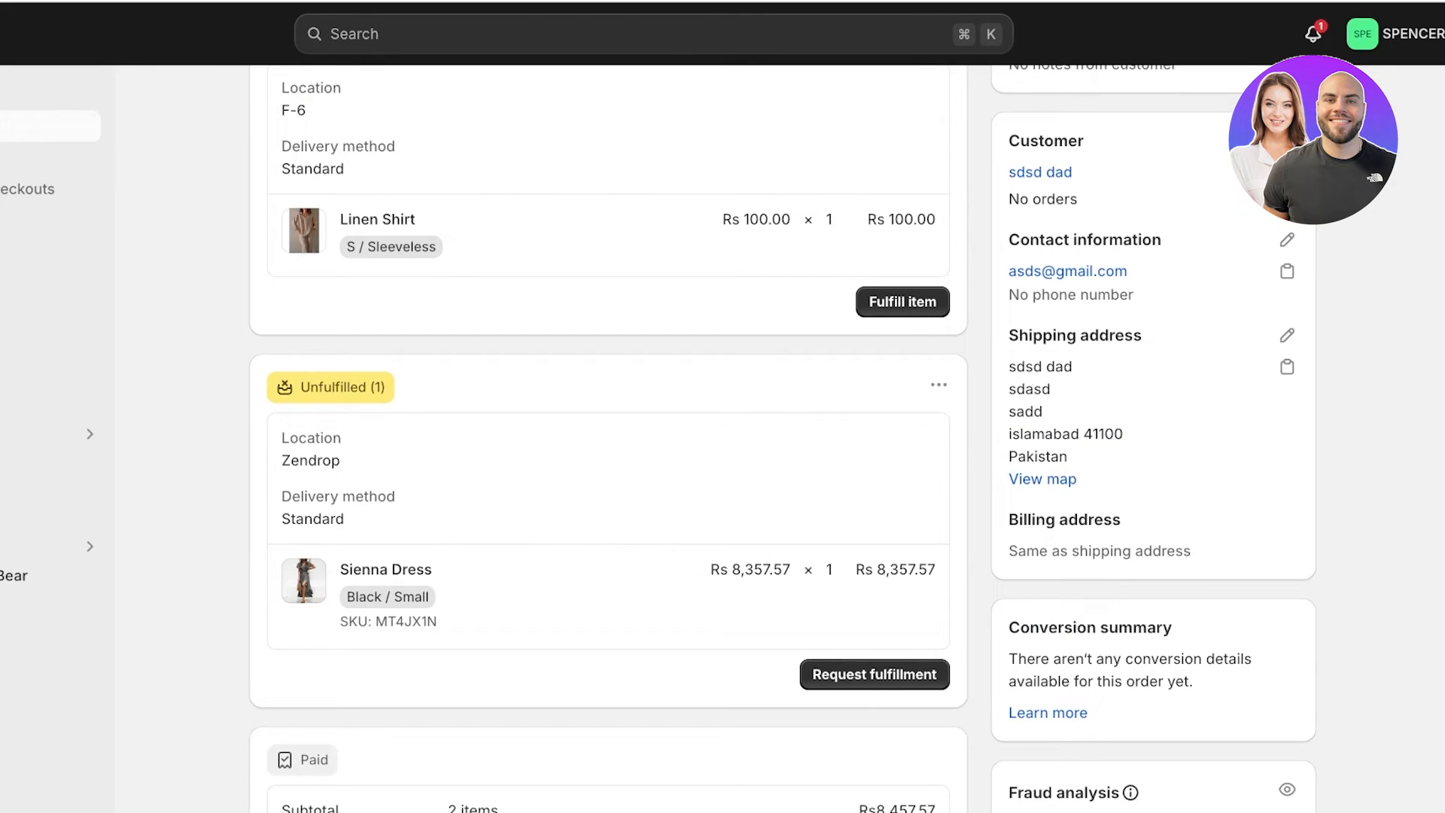
pyautogui.scroll(4, 783, 436)
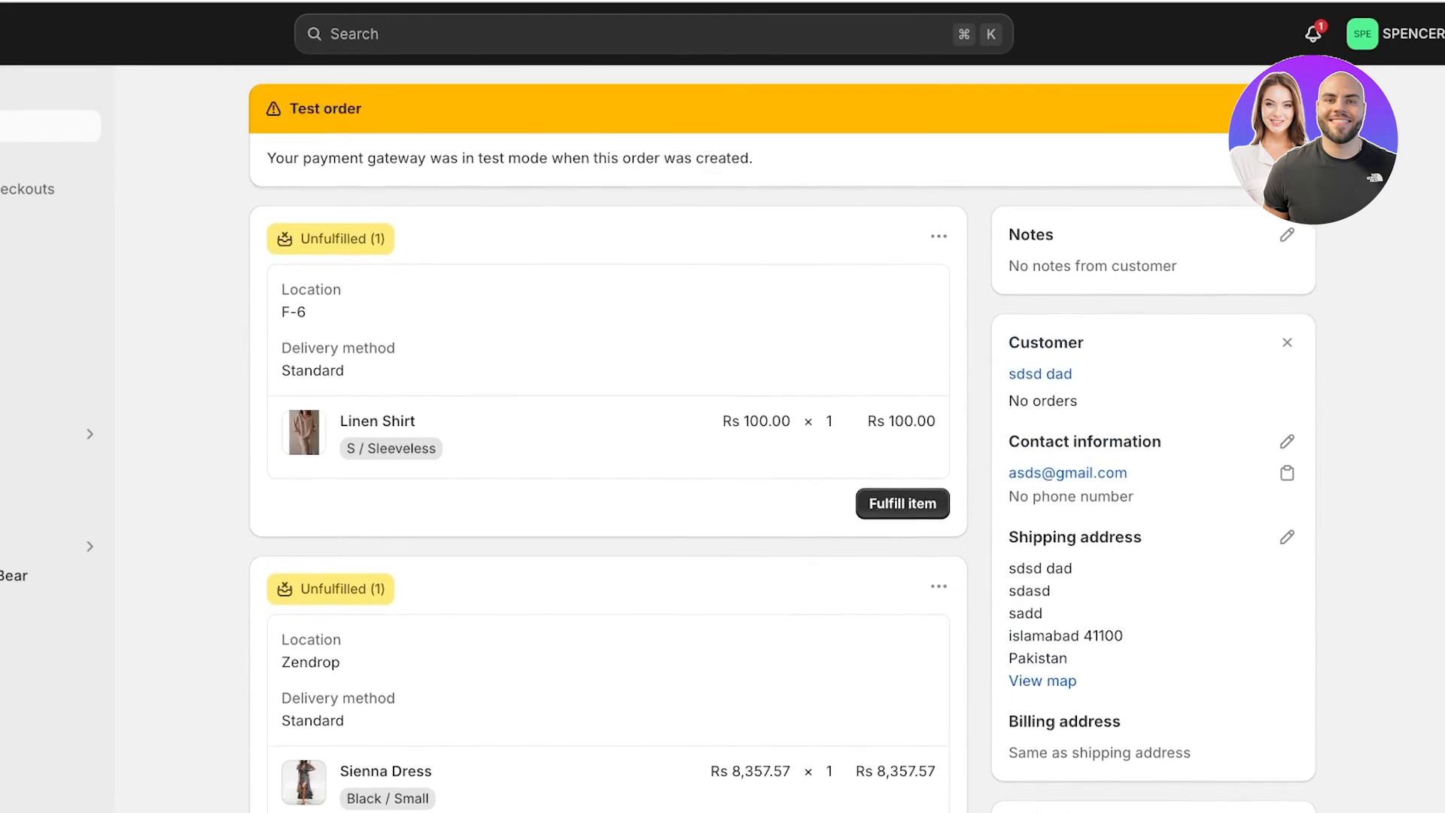
pyautogui.scroll(-3, 783, 436)
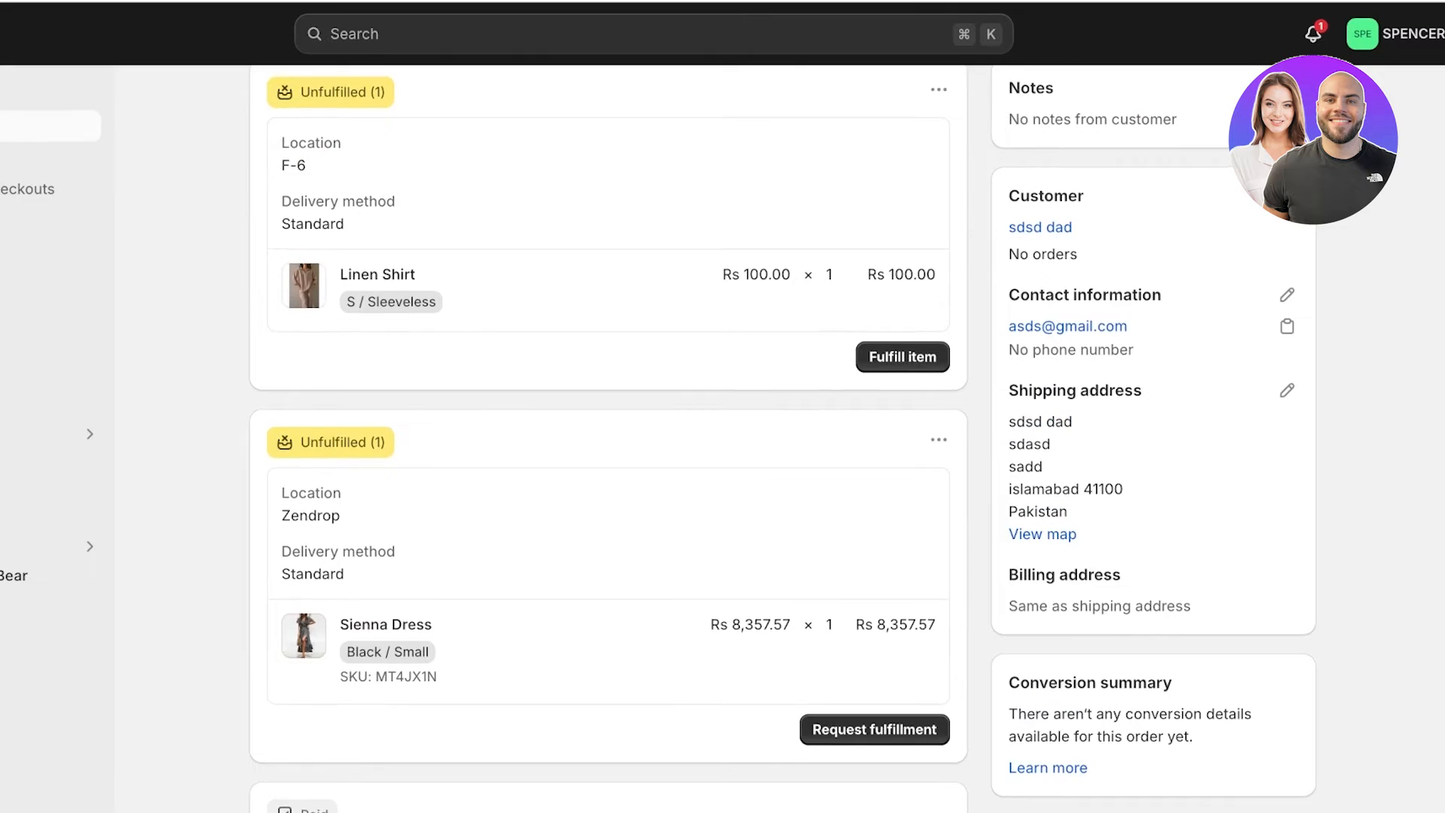
pyautogui.scroll(1, 783, 437)
# Fulfill the Linen Shirt from F-6 as #1001-F1, leaving tracking number and carrier empty.
pyautogui.click(903, 398)
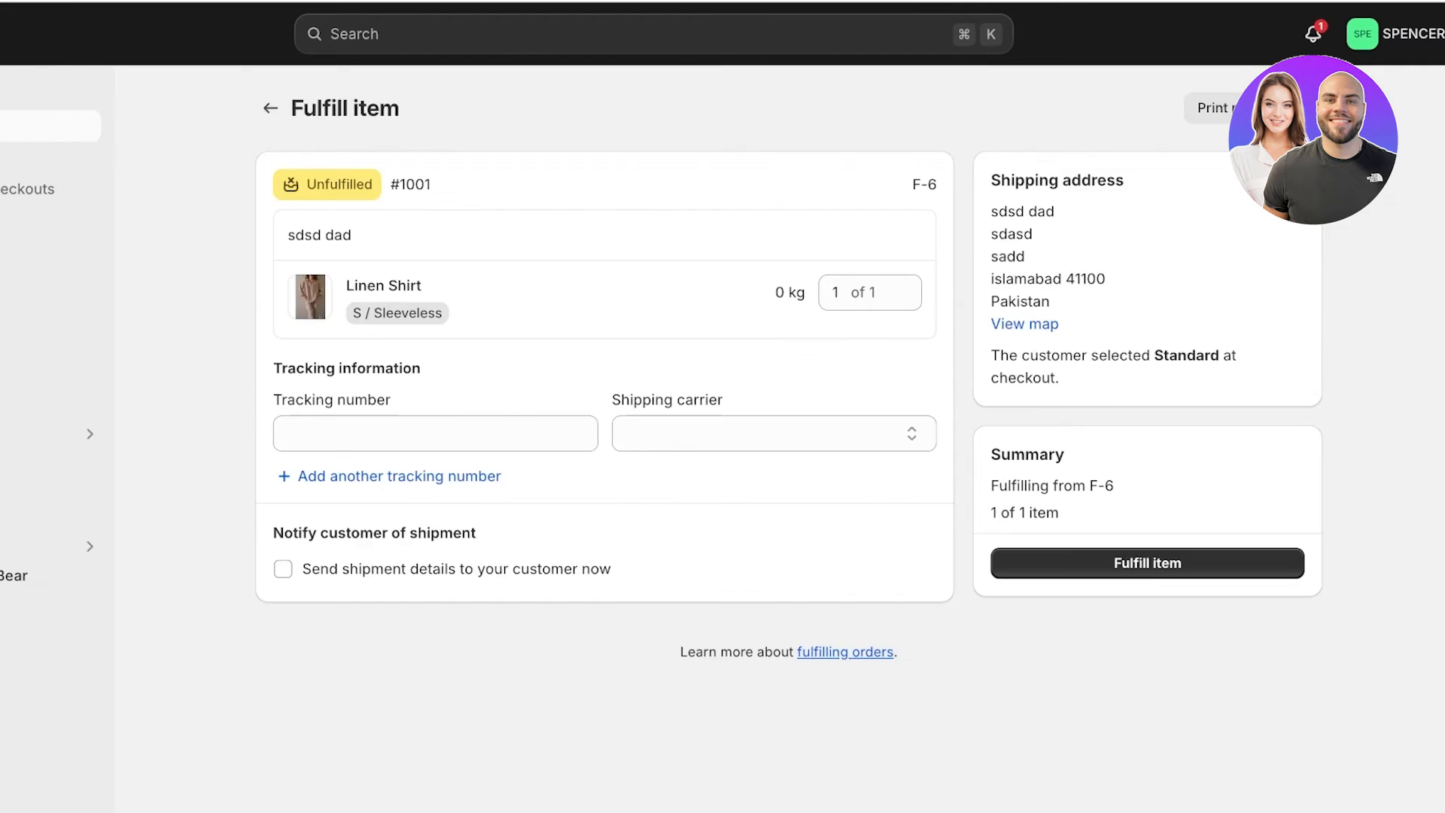
pyautogui.click(435, 530)
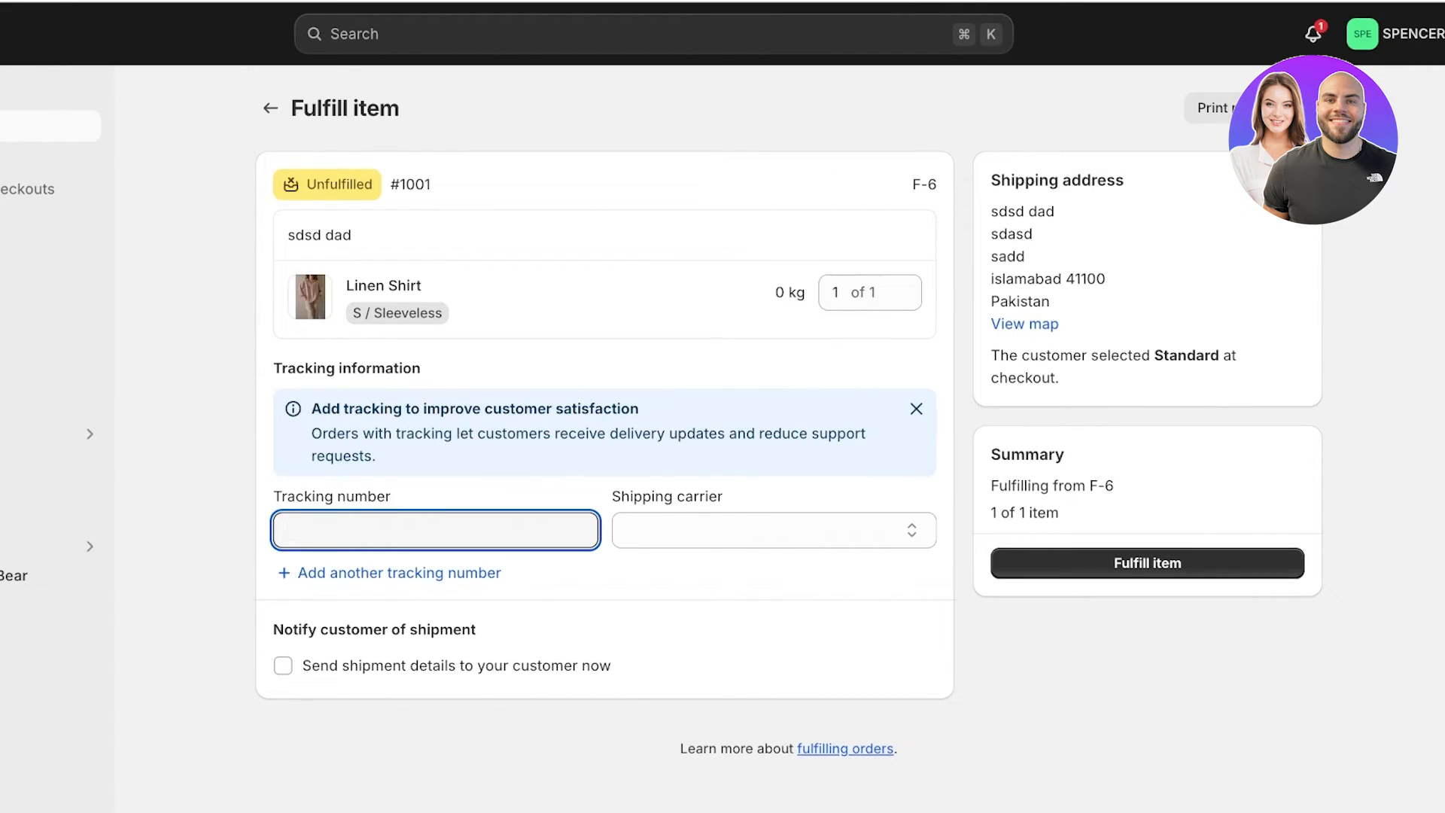
pyautogui.click(762, 530)
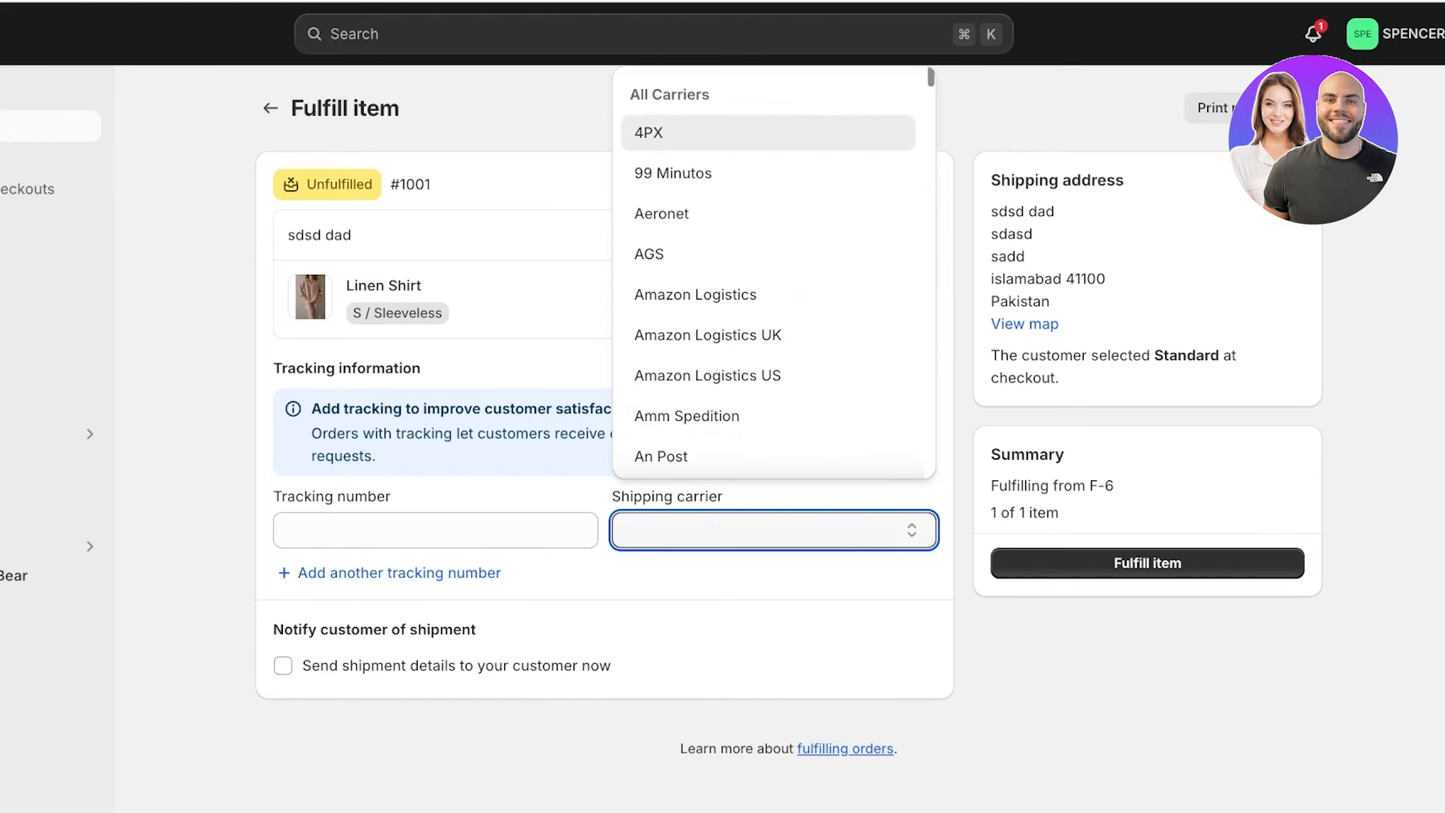
pyautogui.click(435, 530)
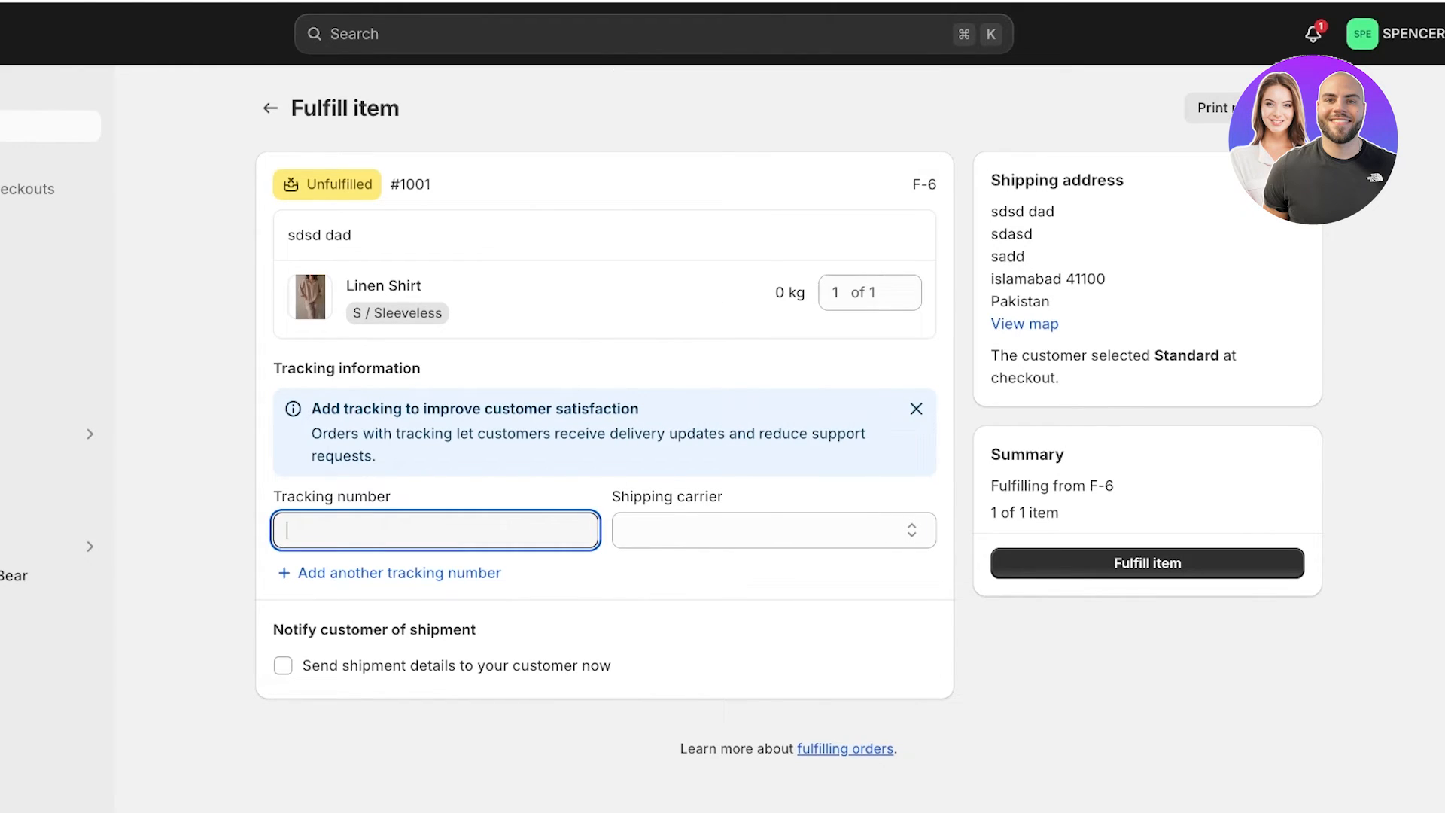
pyautogui.click(1147, 564)
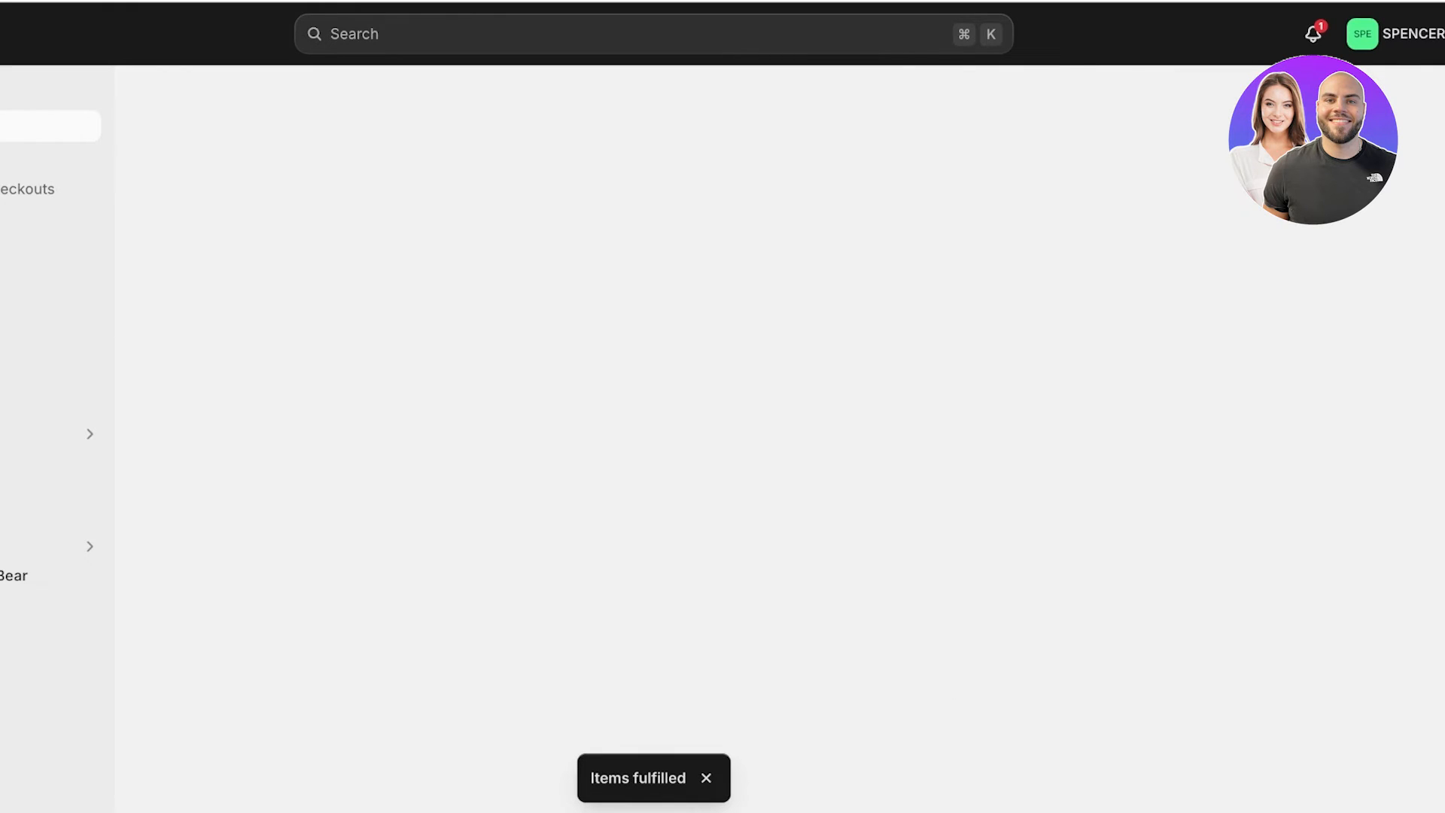
pyautogui.scroll(-3, 609, 436)
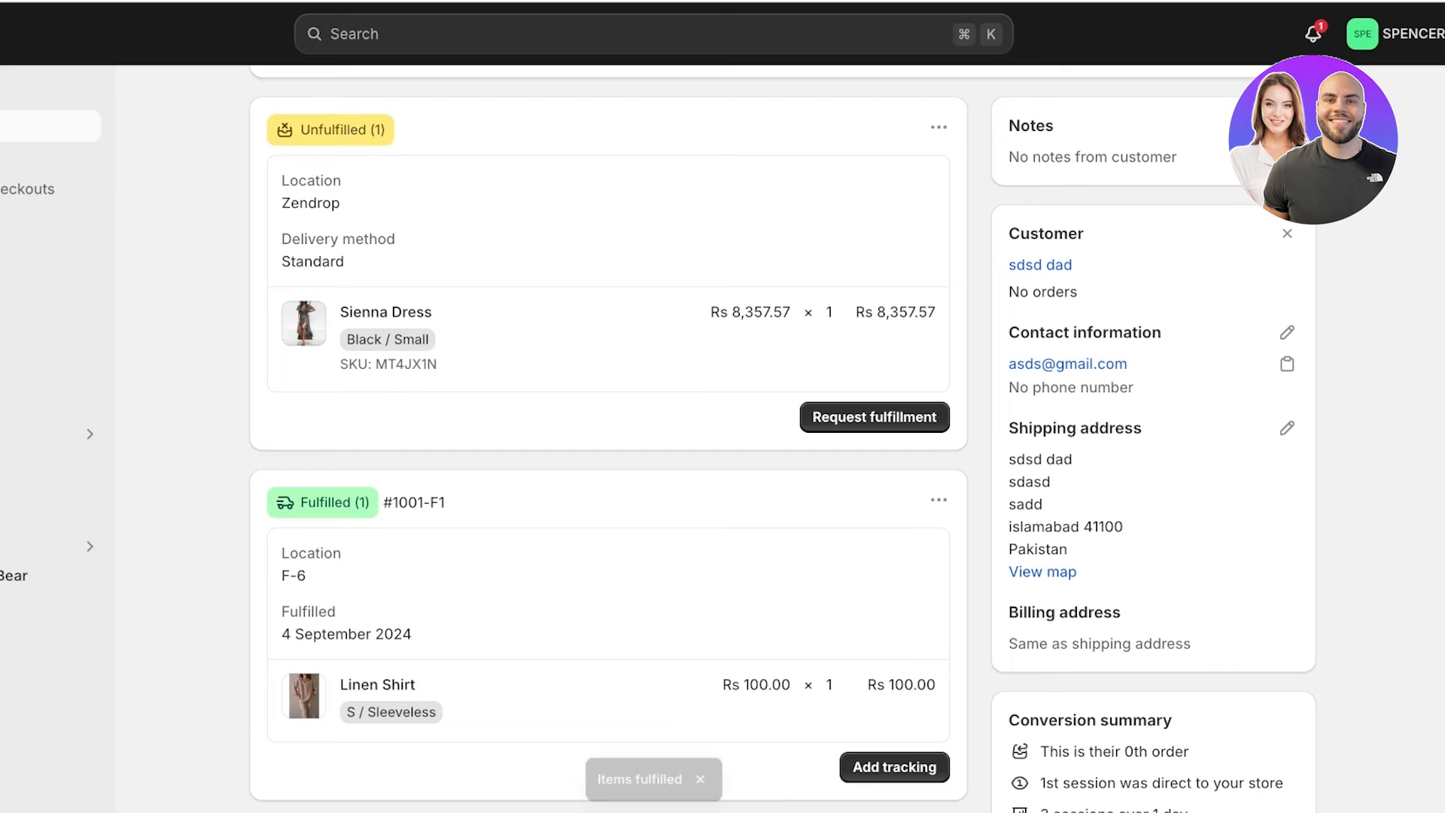
pyautogui.scroll(3, 608, 437)
# Return to Orders: All locations, where #1001 shows Paid and Partially fulfilled at Rs 9,810.78.
pyautogui.click(264, 108)
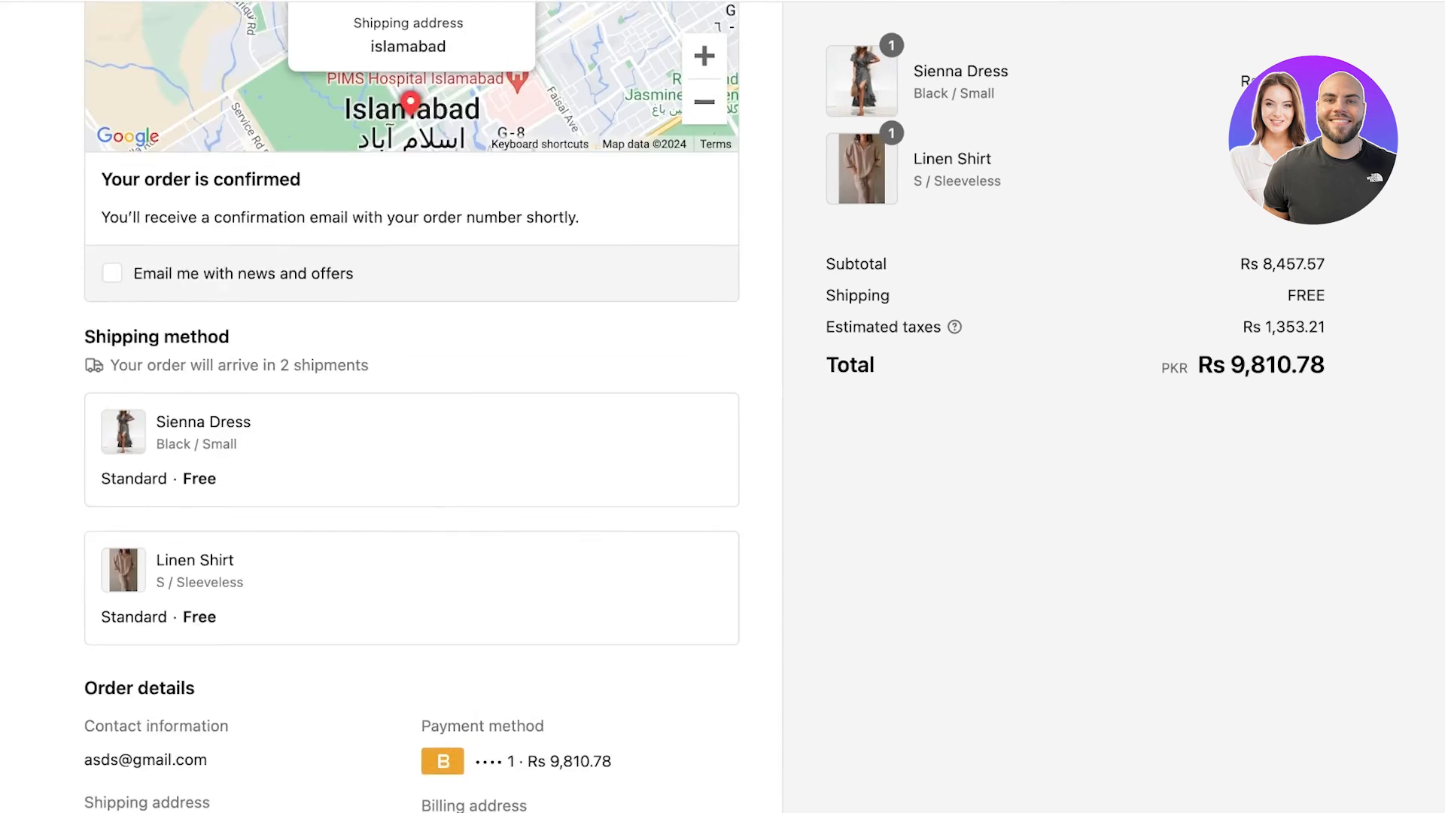
pyautogui.scroll(7, 426, 406)
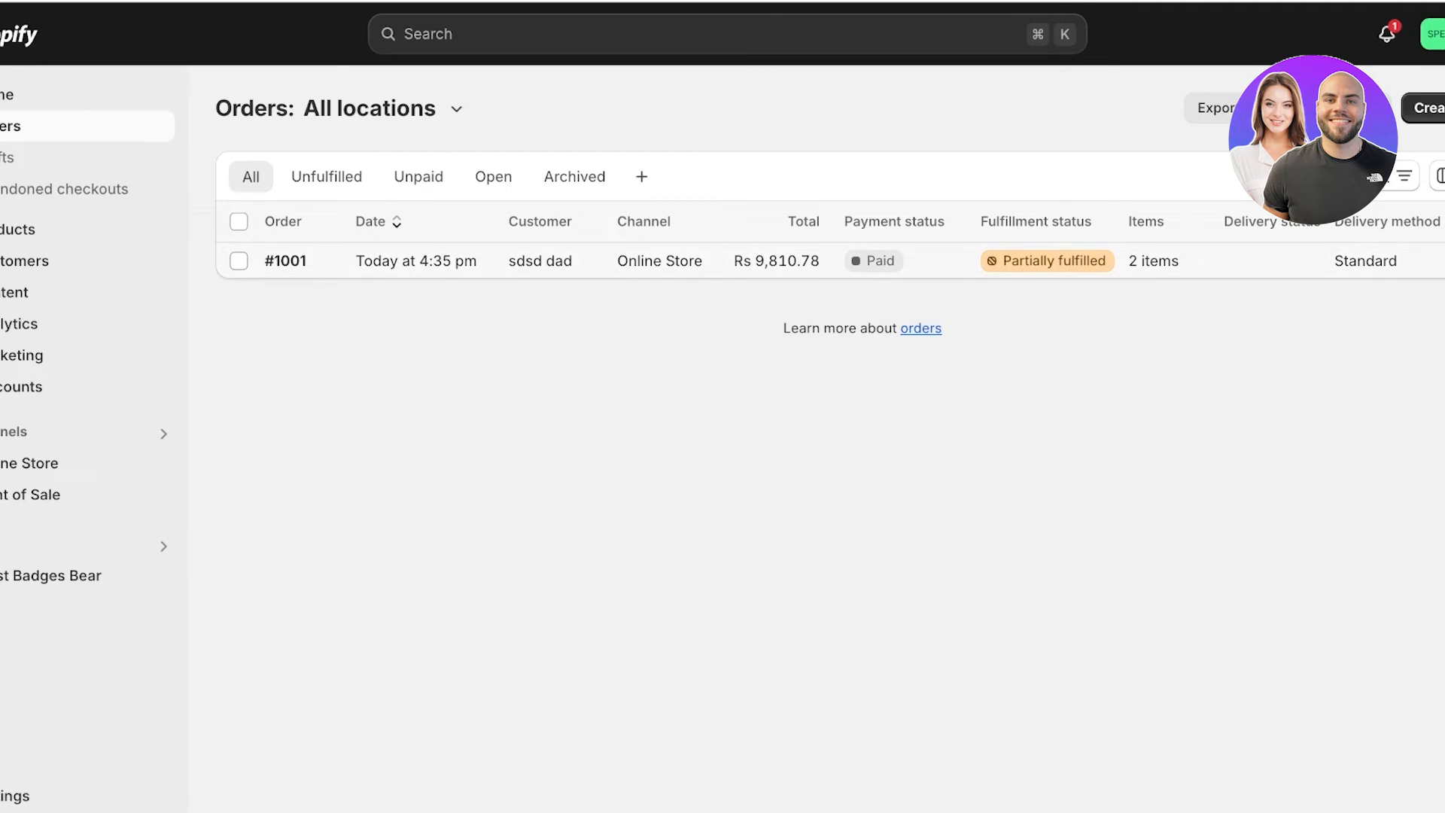
# Open order #1001 and review its details: 2 items, Rs 9,810.78, Standard delivery, partially fulfilled.
pyautogui.click(285, 261)
pyautogui.scroll(-3, 667, 452)
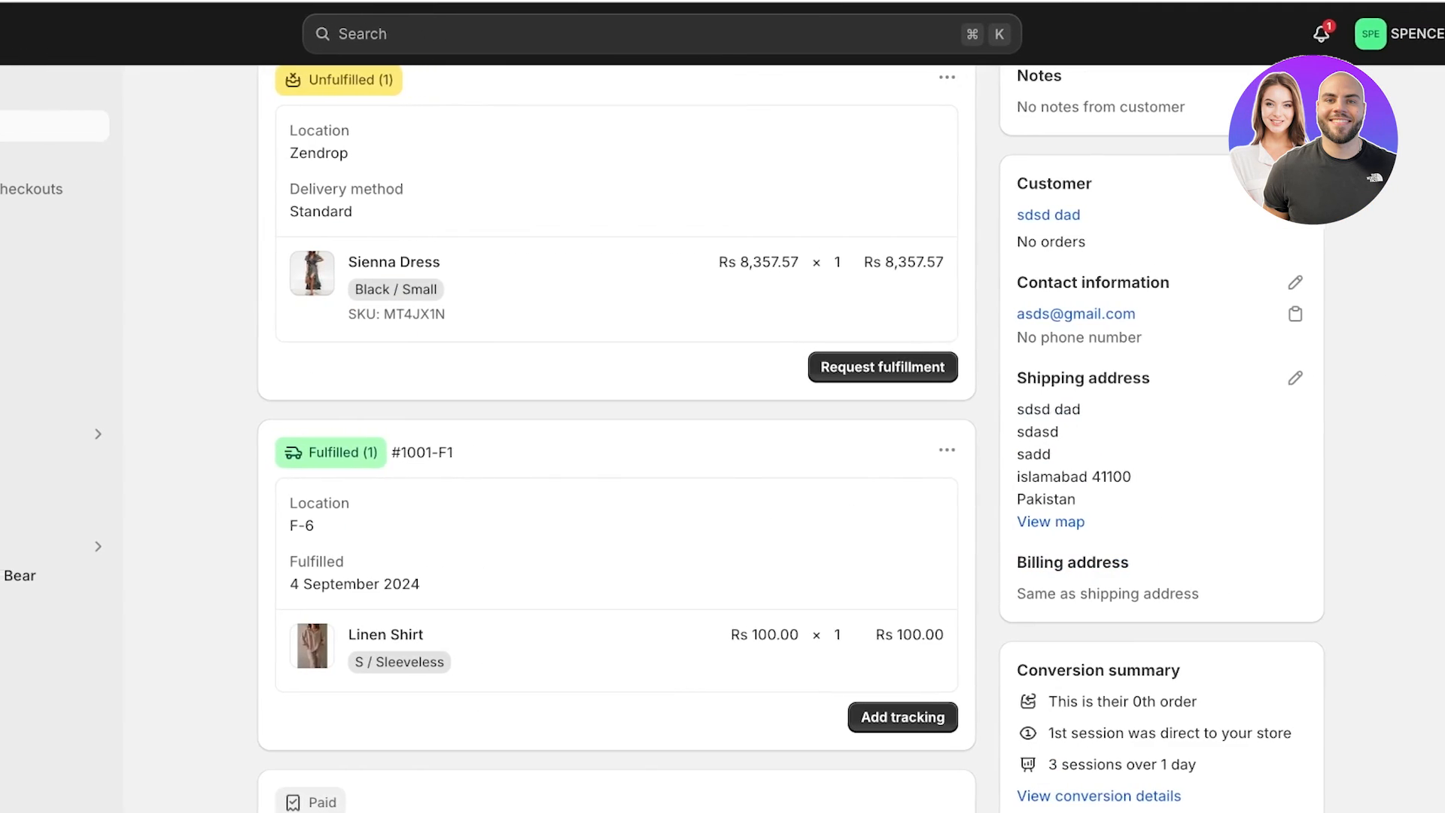
pyautogui.scroll(-1, 667, 452)
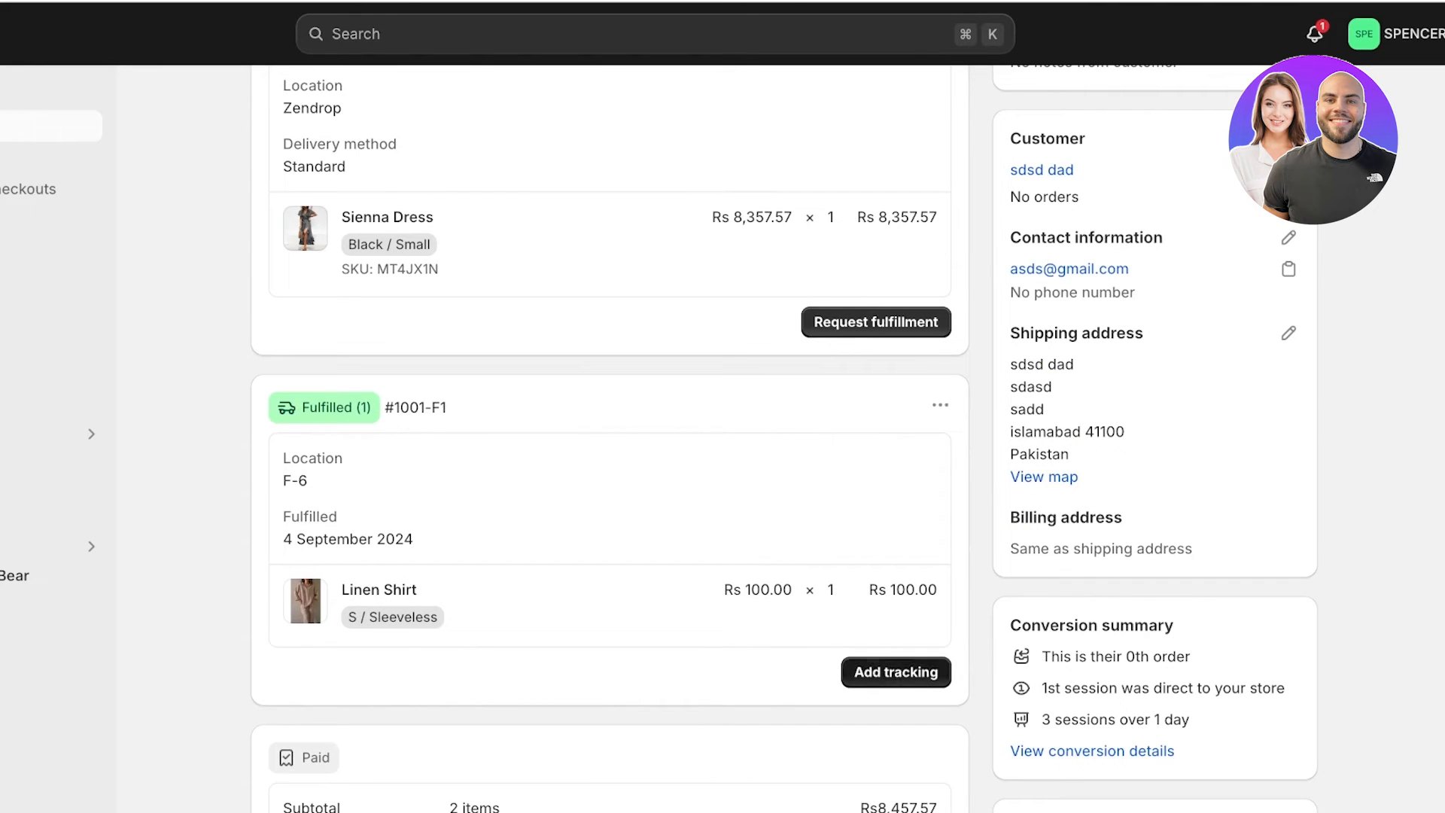
pyautogui.scroll(-2, 667, 452)
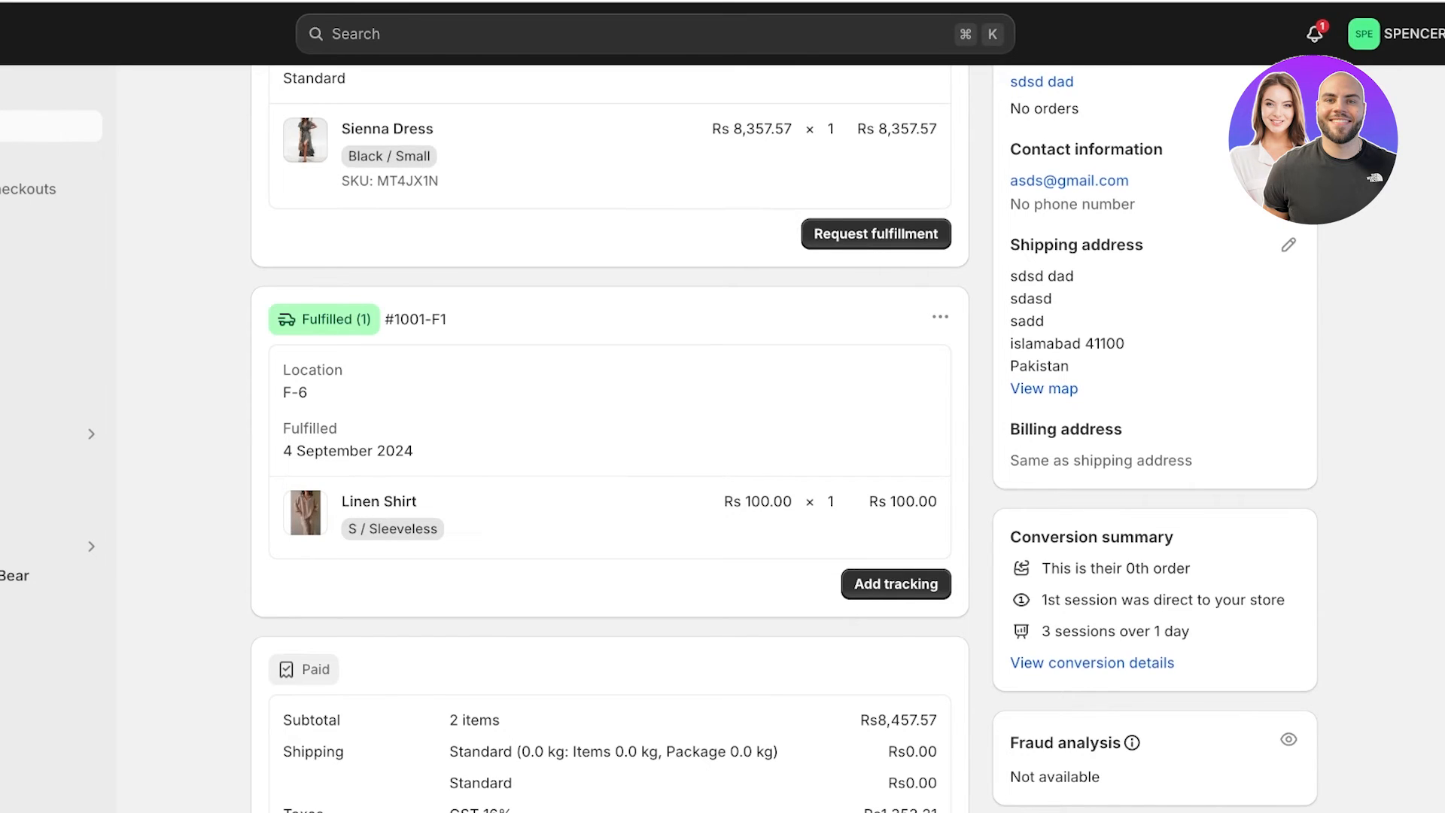
pyautogui.scroll(-5, 610, 436)
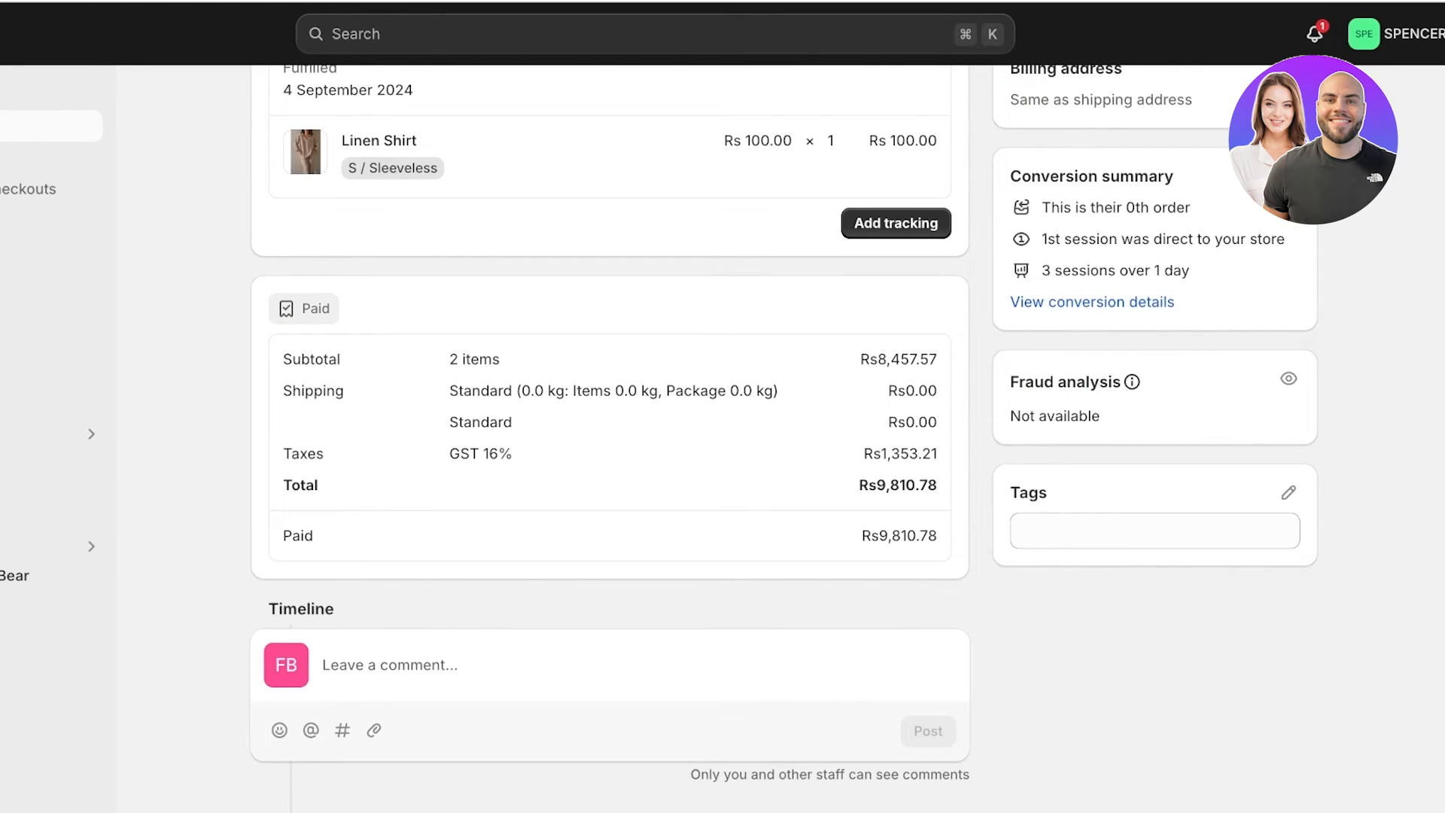
pyautogui.scroll(3, 609, 436)
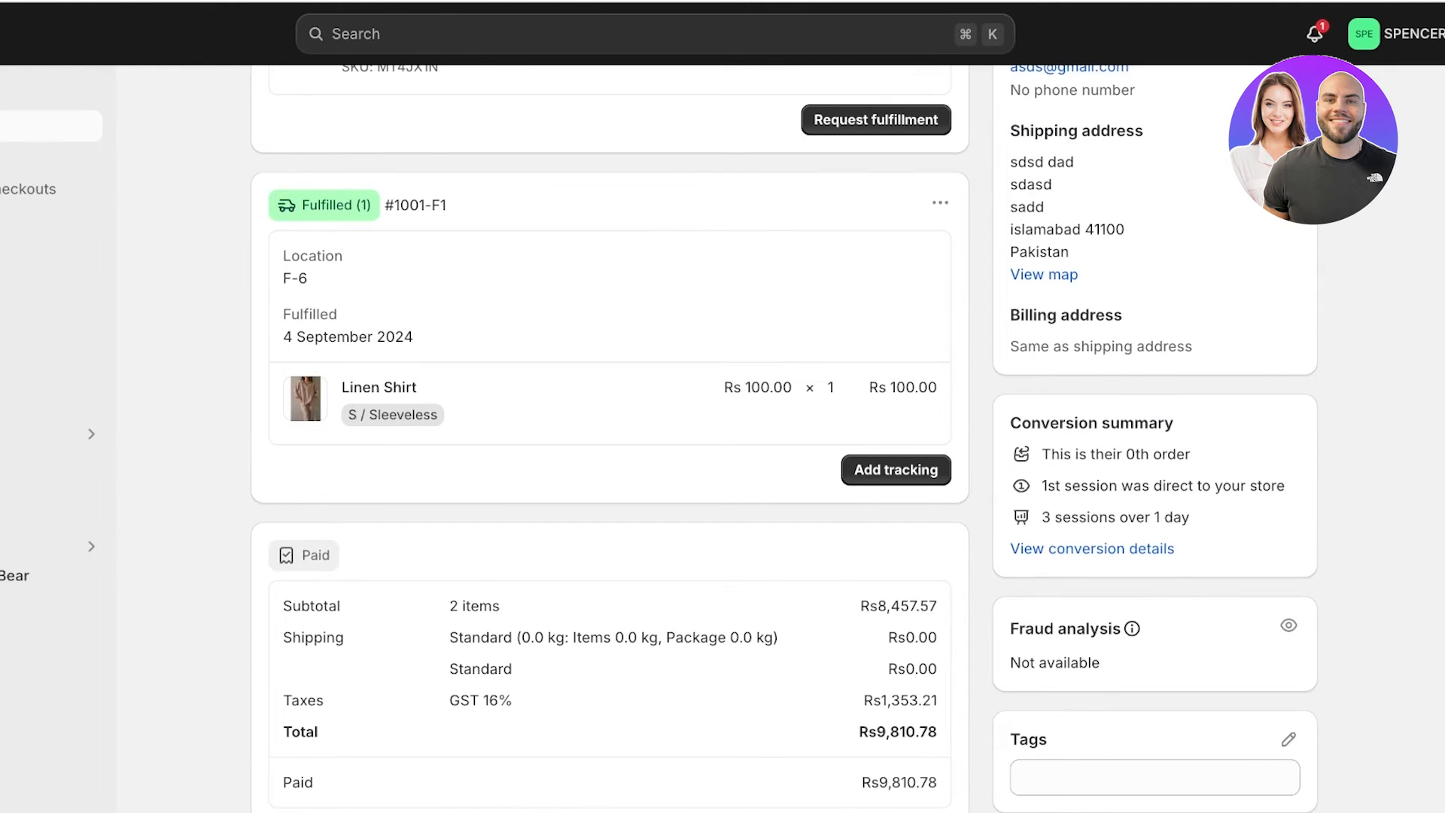
pyautogui.scroll(6, 610, 436)
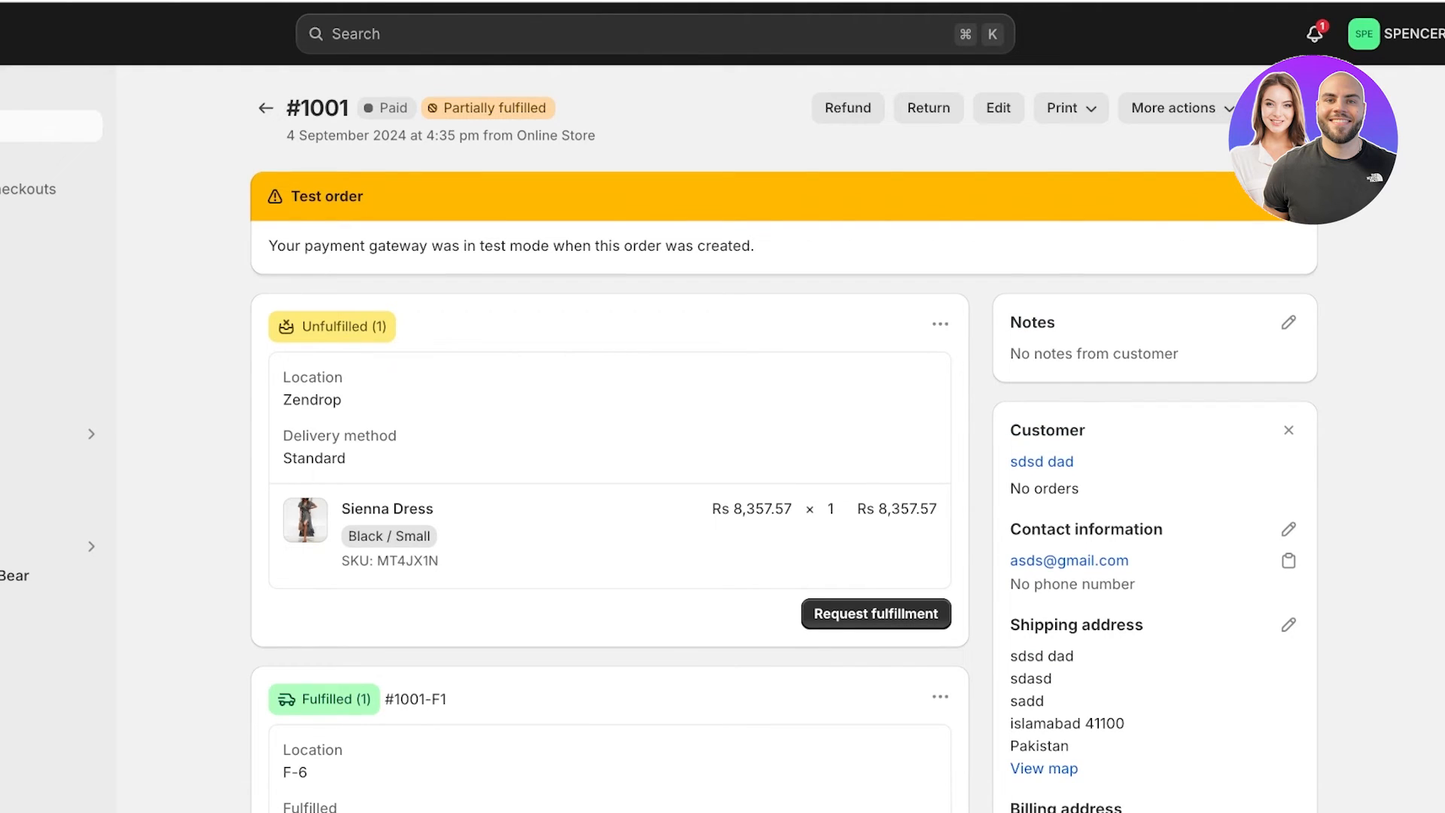
pyautogui.scroll(-1, 783, 437)
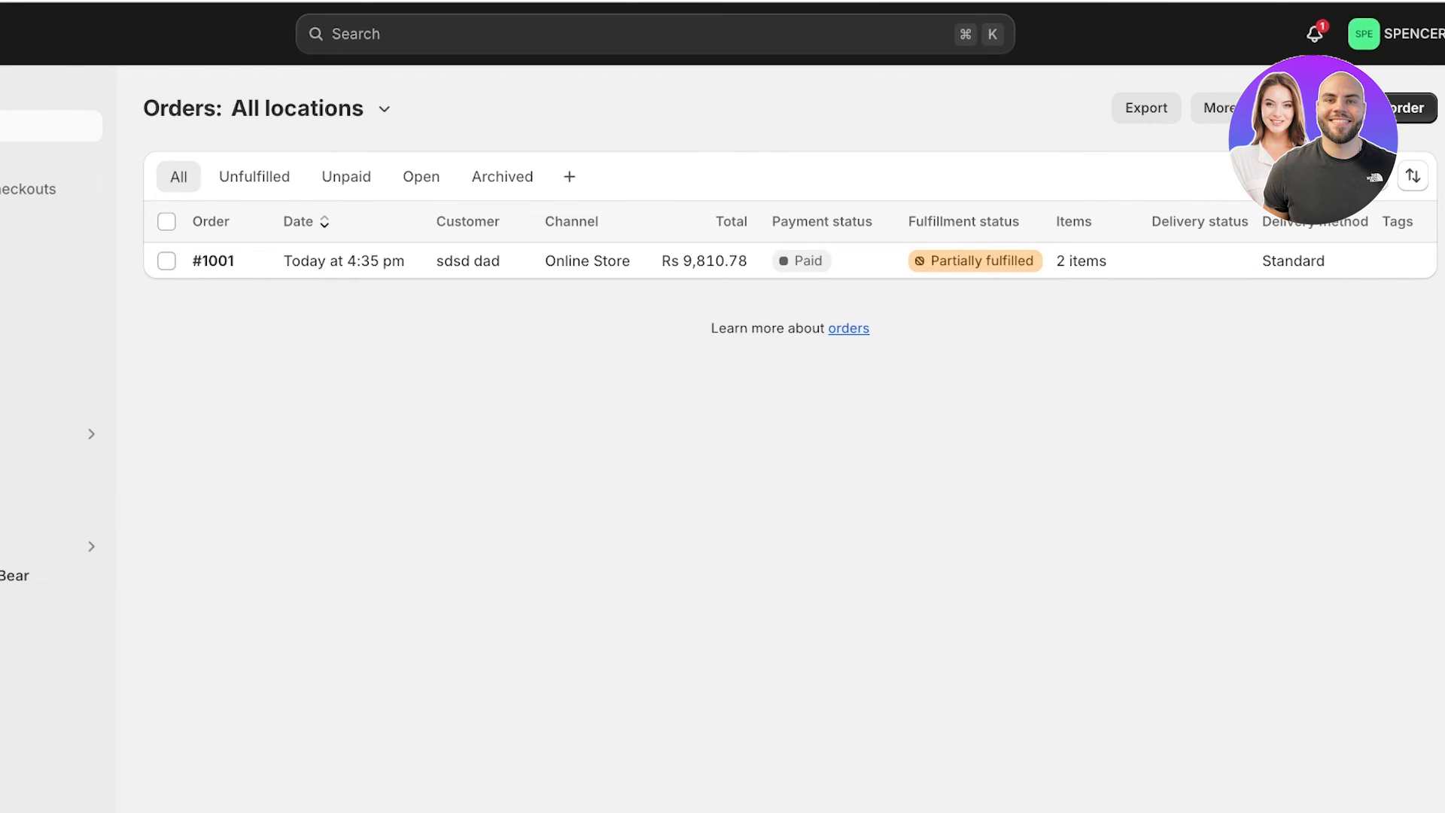
# Browse Home, Products and order #1001, then open the General settings page.
pyautogui.click(30, 95)
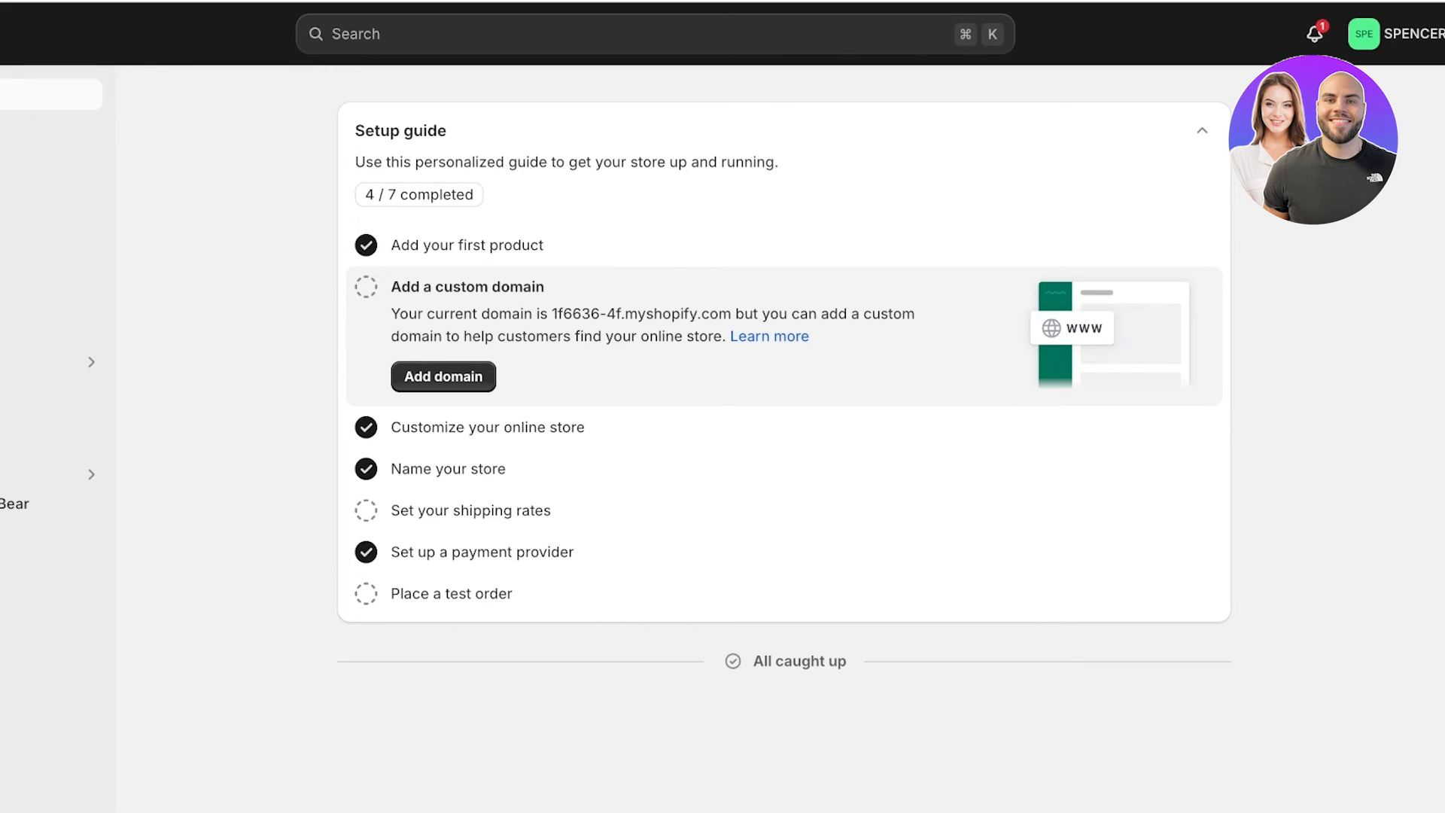
pyautogui.click(22, 158)
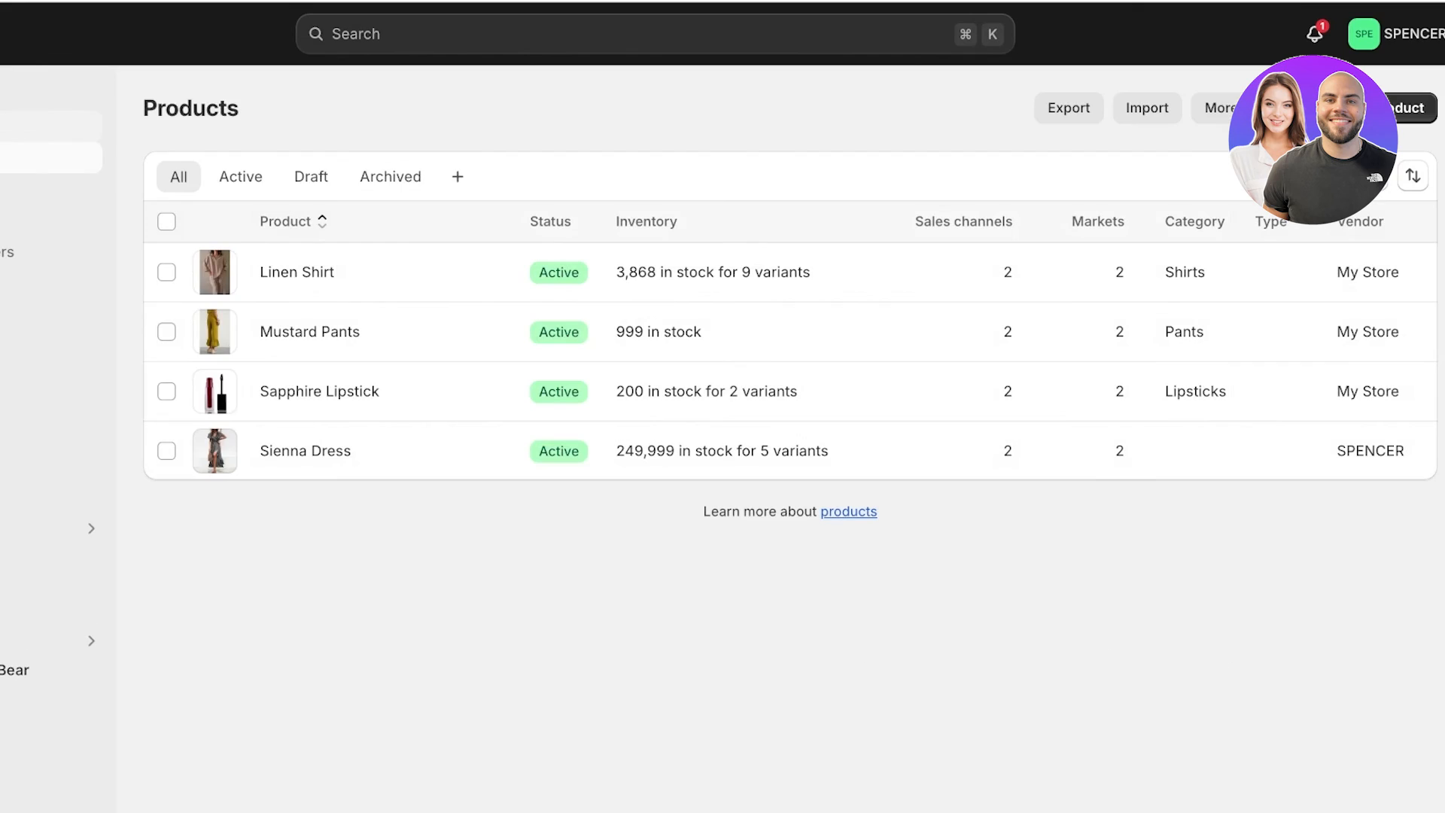
pyautogui.click(46, 126)
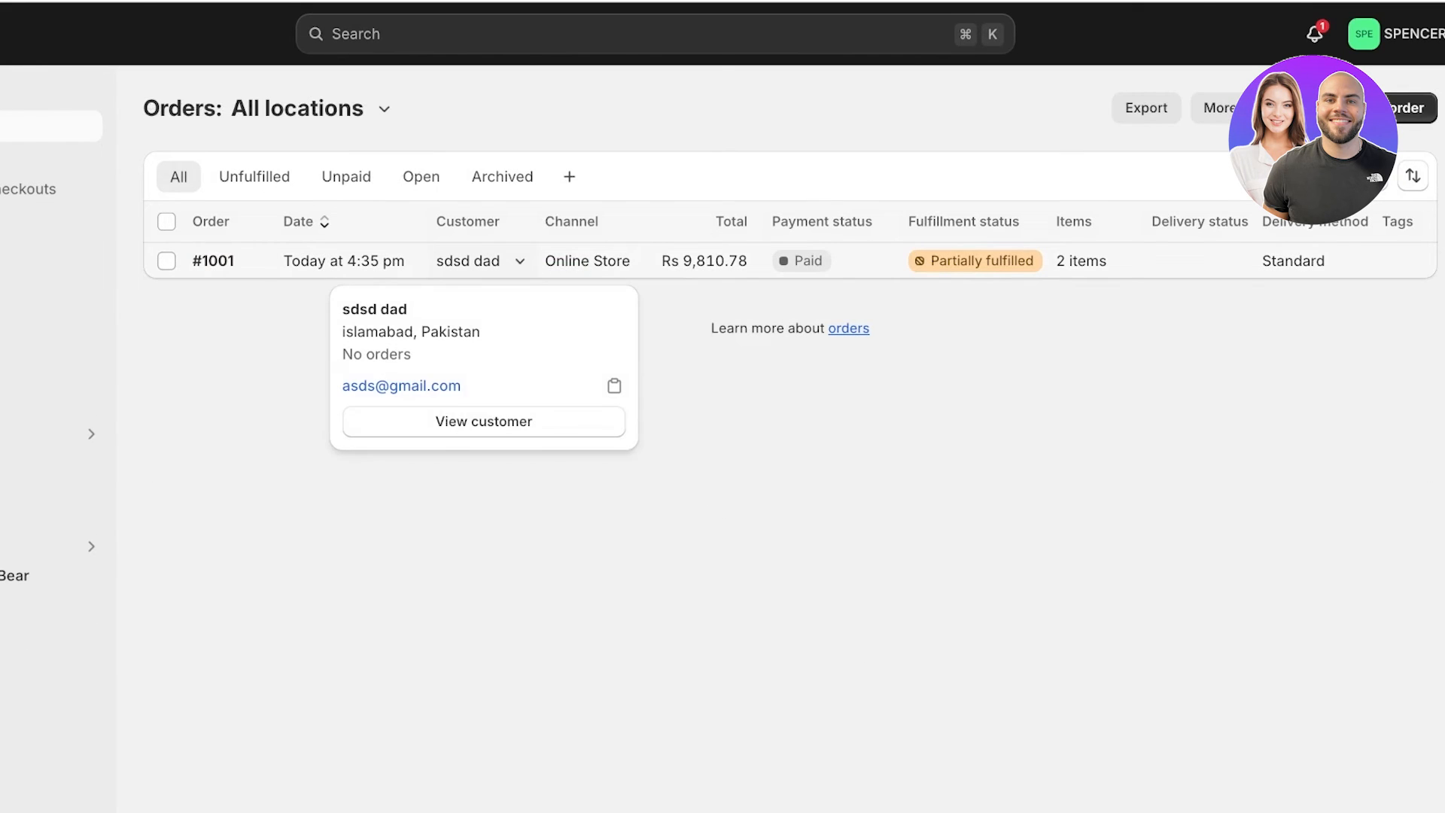
pyautogui.click(482, 262)
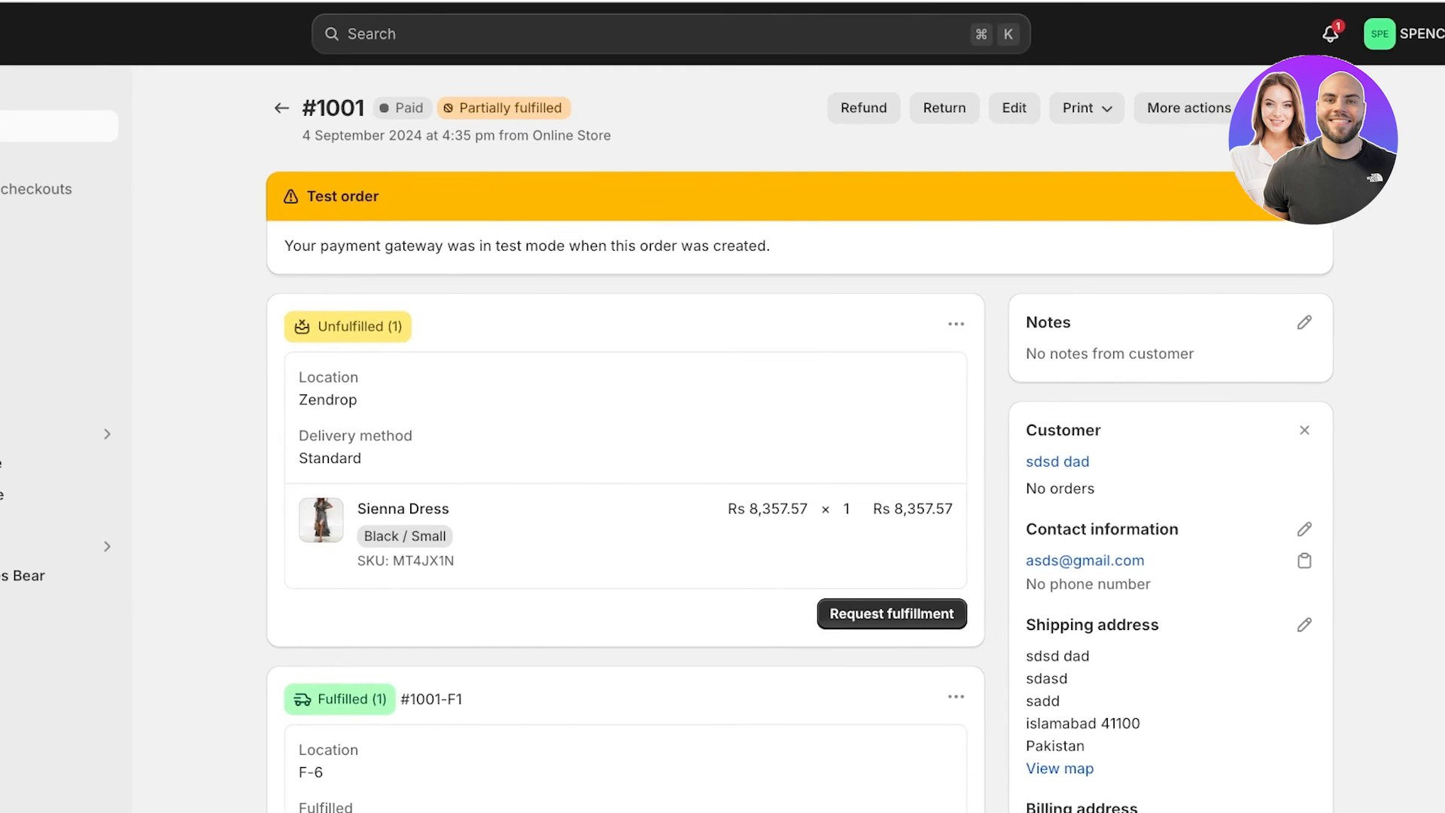
pyautogui.click(62, 796)
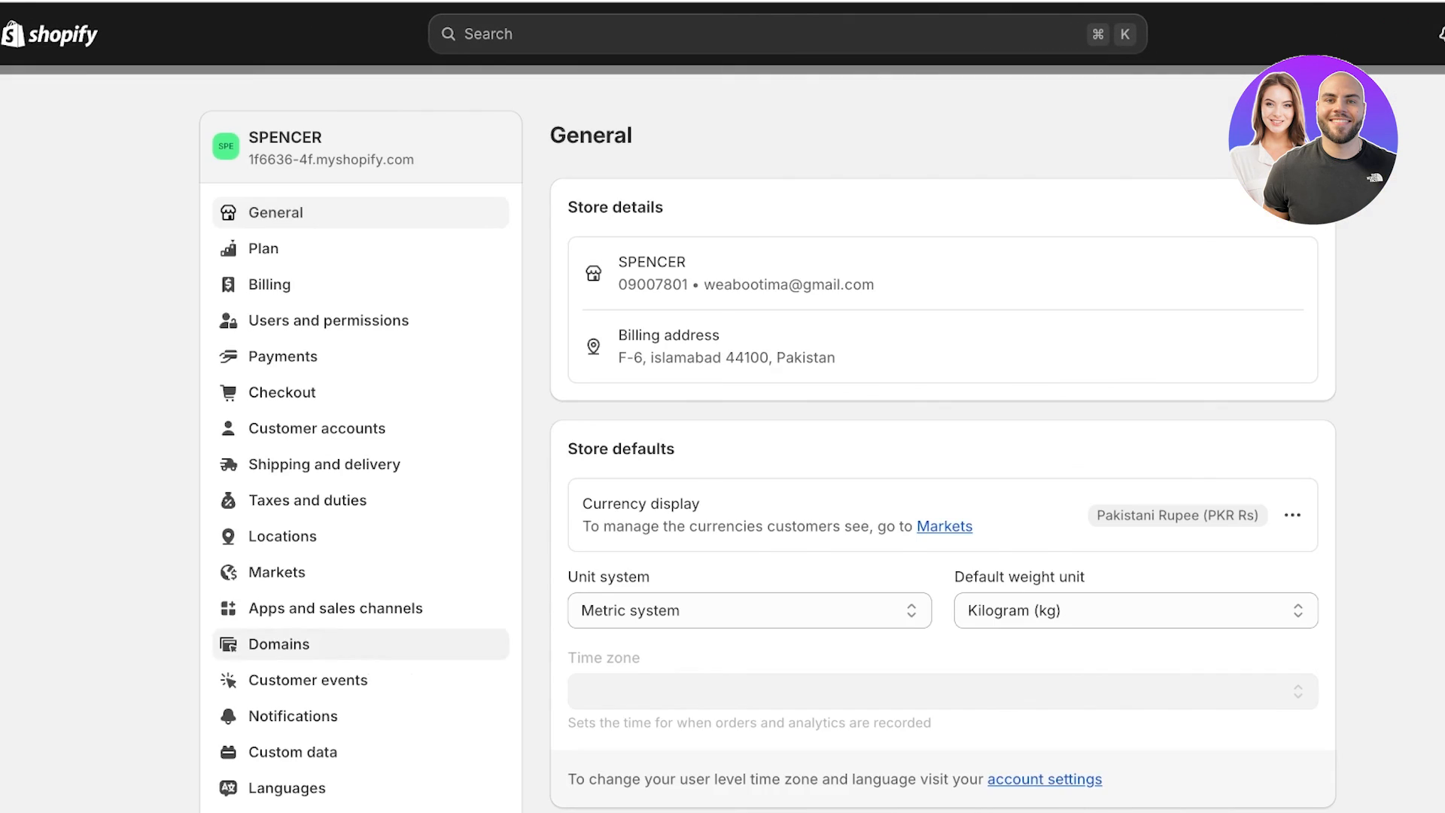
# Confirm Cash on Delivery (COD) is a manual payment method, then close settings back to #1001.
pyautogui.click(283, 356)
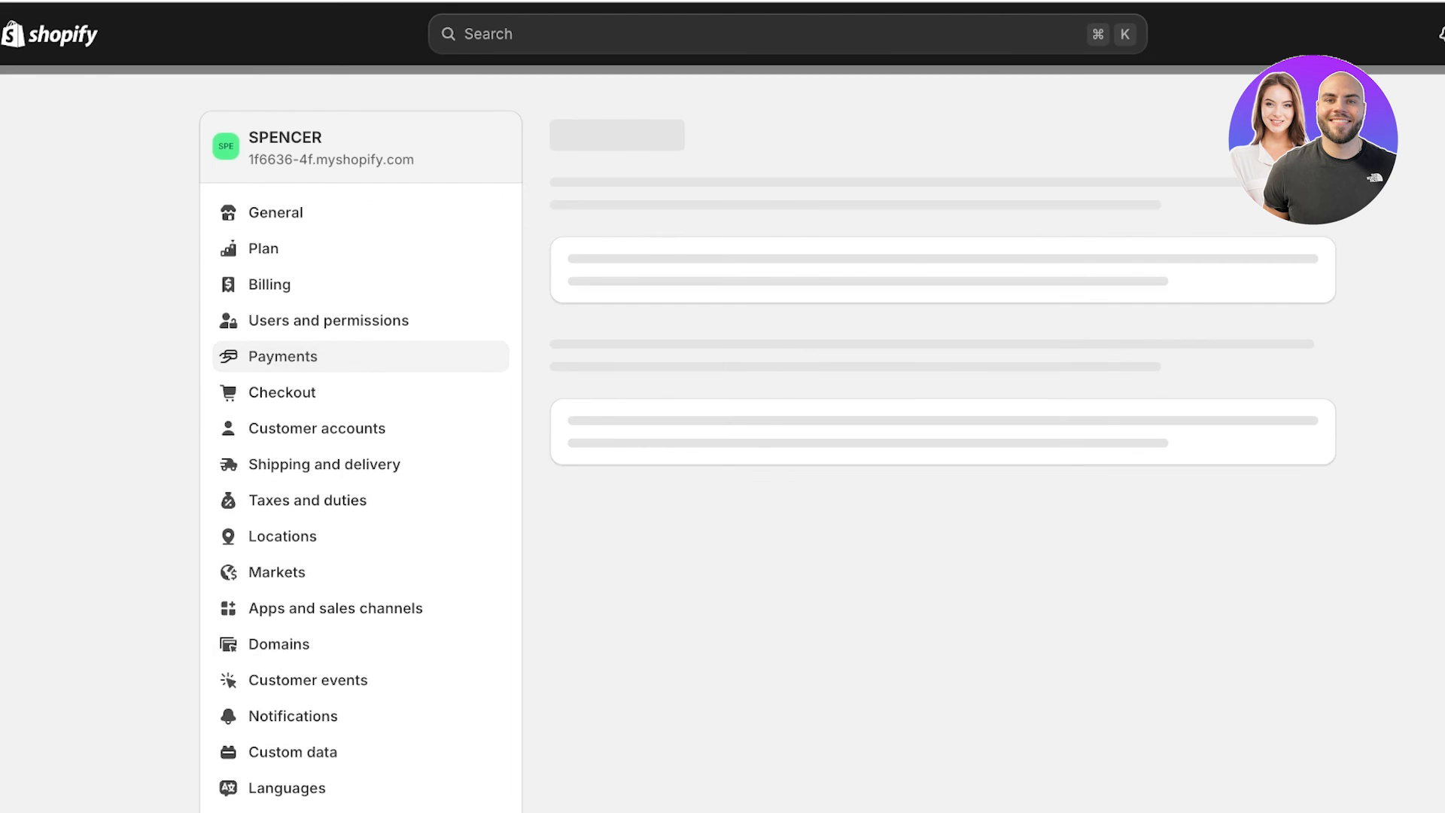
pyautogui.scroll(-15, 723, 452)
pyautogui.scroll(4, 696, 437)
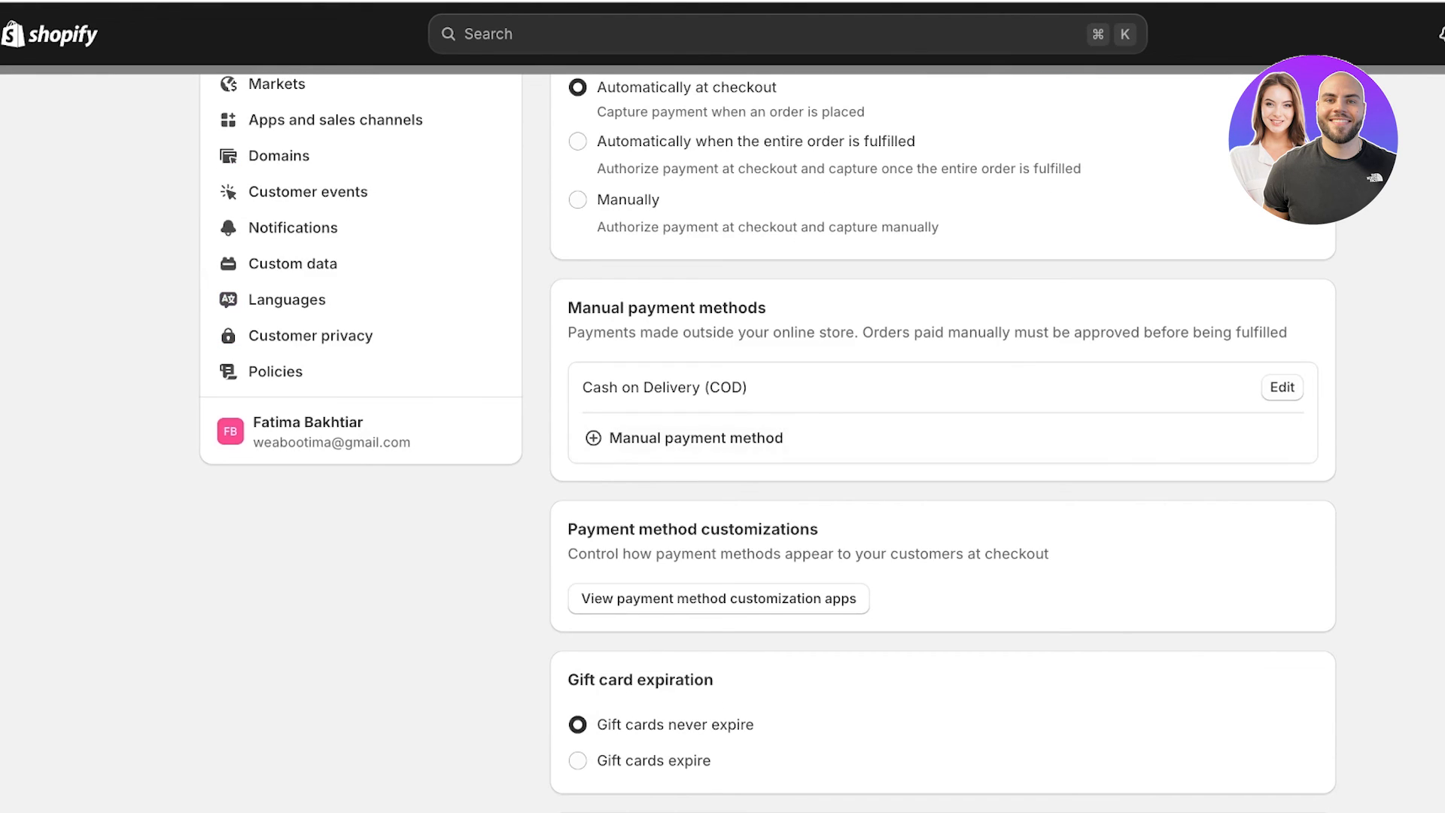
pyautogui.click(697, 438)
pyautogui.press('Escape')
pyautogui.scroll(7, 753, 437)
pyautogui.press('Escape')
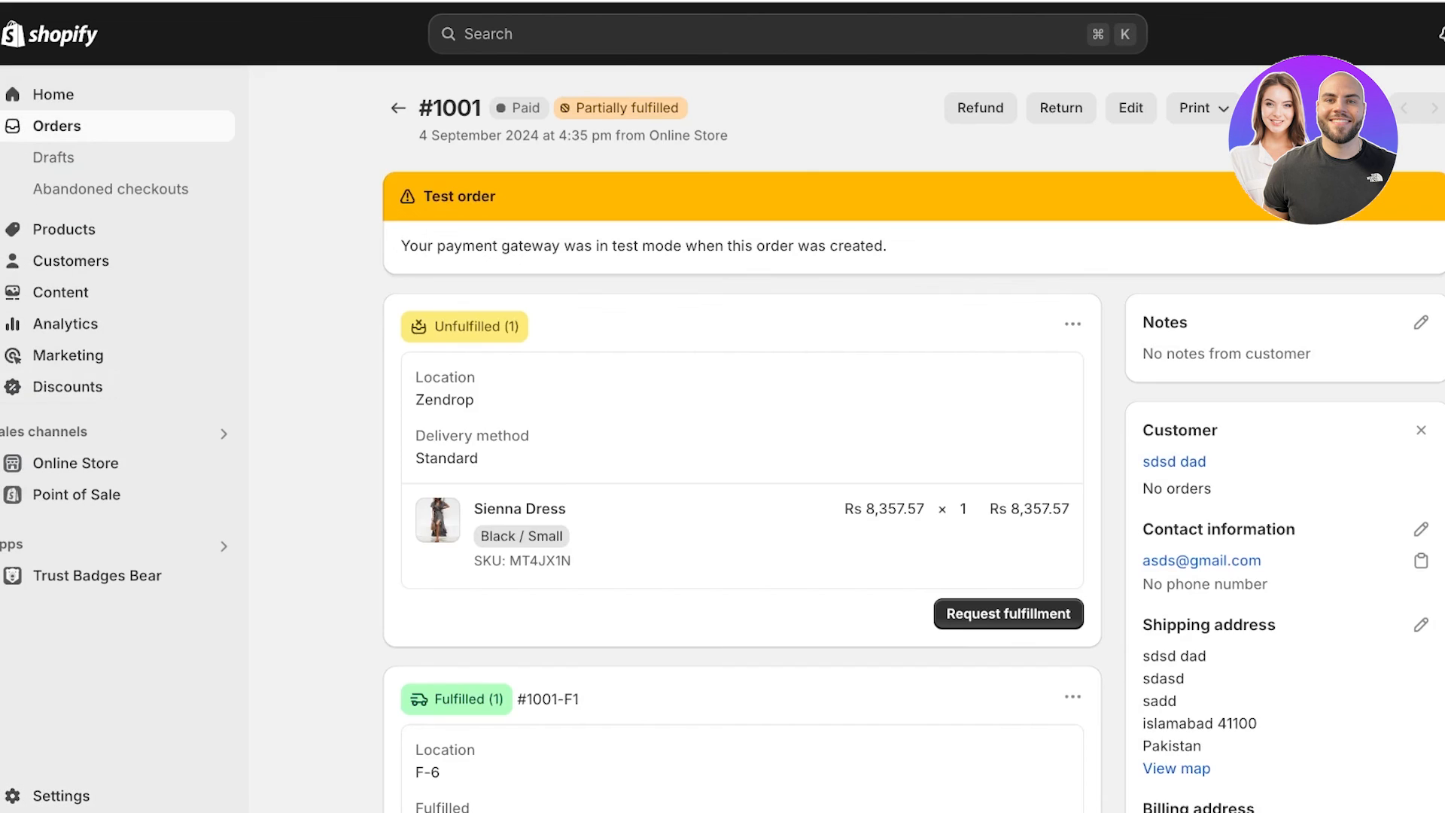
# Start storefront checkout for the Sapphire Lipstick and fill in contact e-mail and shipping address.
pyautogui.click(219, 462)
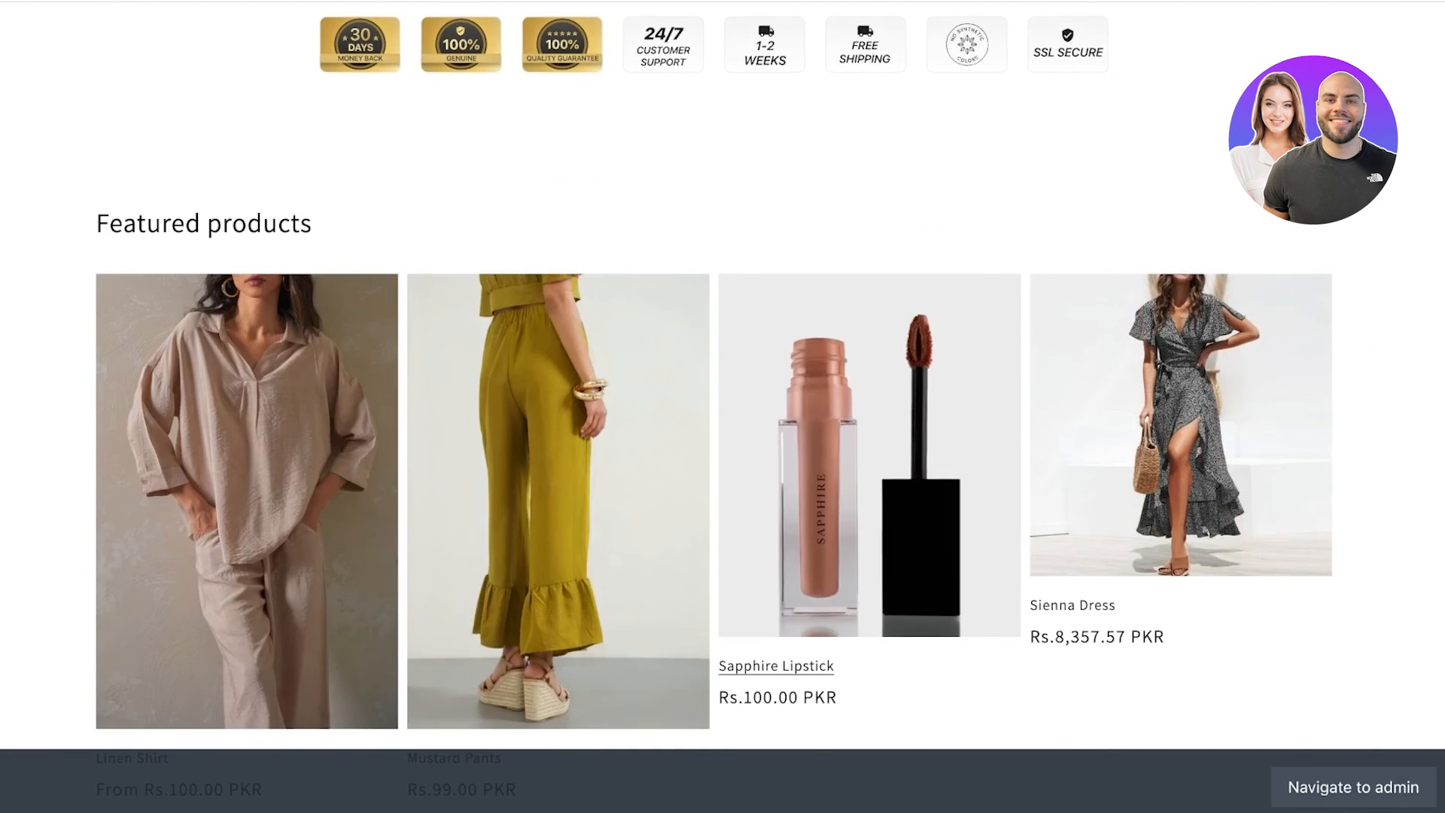
pyautogui.click(870, 489)
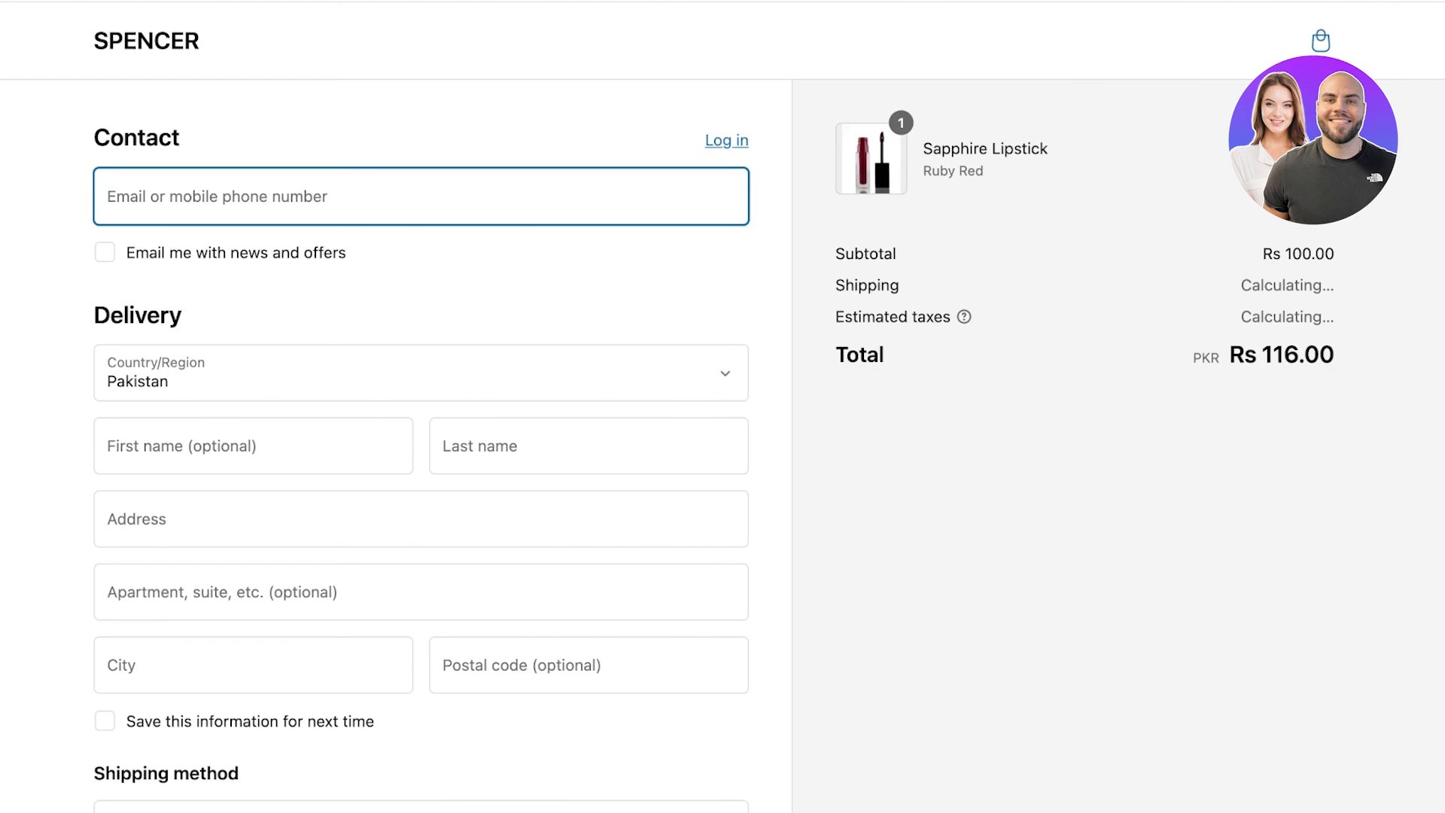
pyautogui.write('asd')
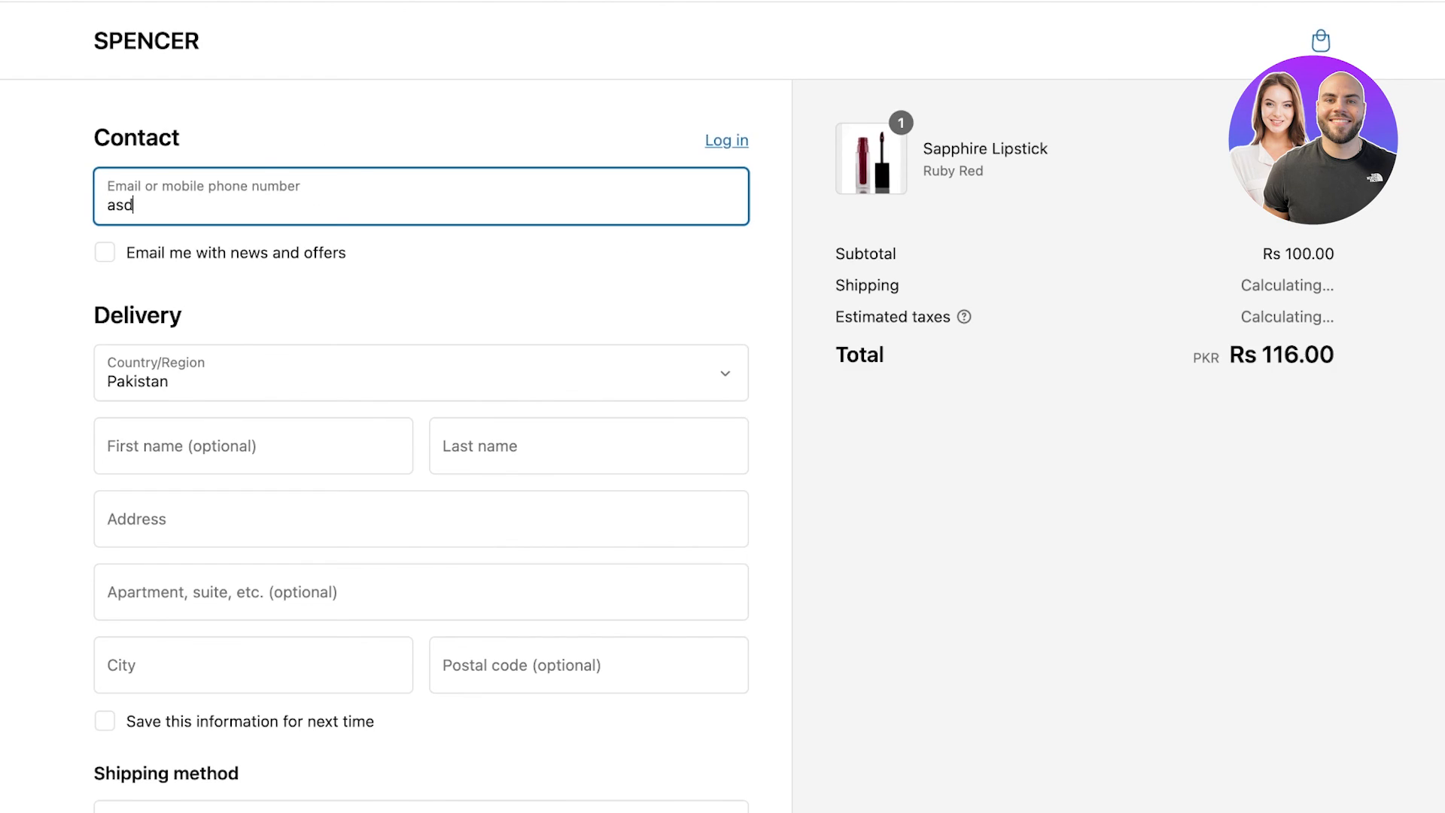
pyautogui.write('@gmail.com')
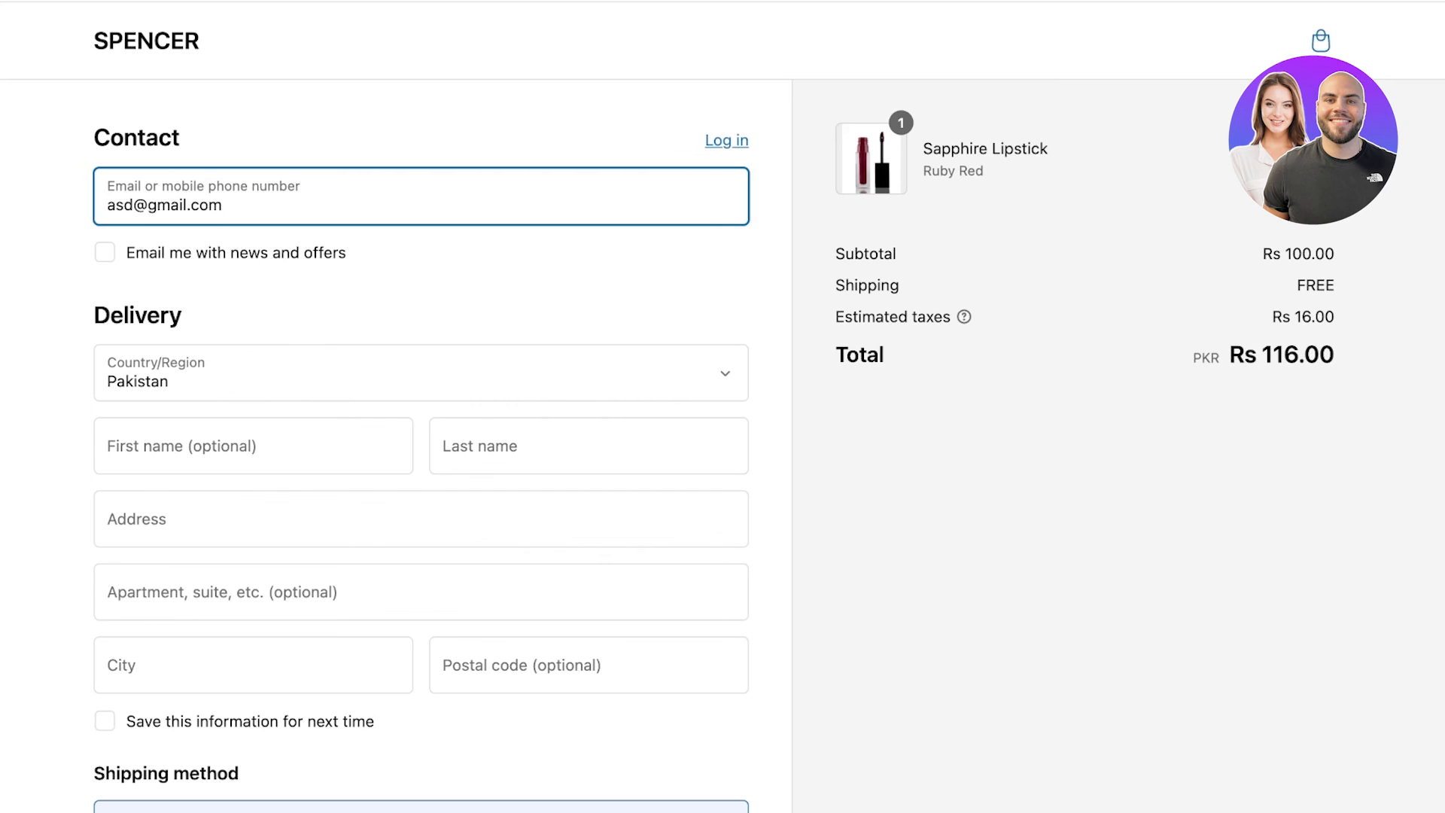
pyautogui.click(422, 520)
pyautogui.write('asds')
pyautogui.press('Tab')
pyautogui.write('asdsad')
pyautogui.press('Tab')
pyautogui.write('adsad')
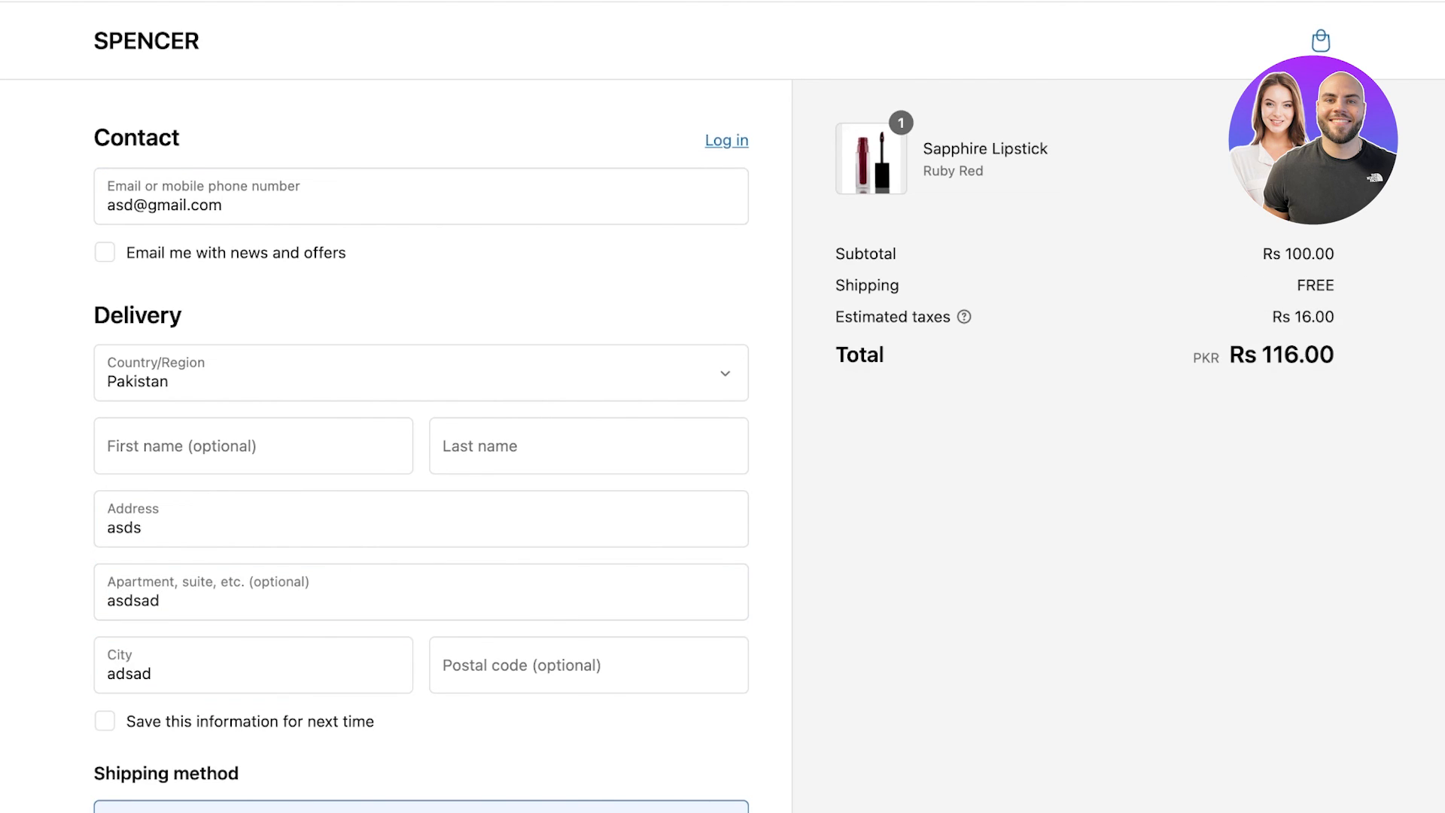
# Choose Cash on Delivery, fill the remaining required field, and complete the Rs 116.00 order.
pyautogui.scroll(-5, 422, 407)
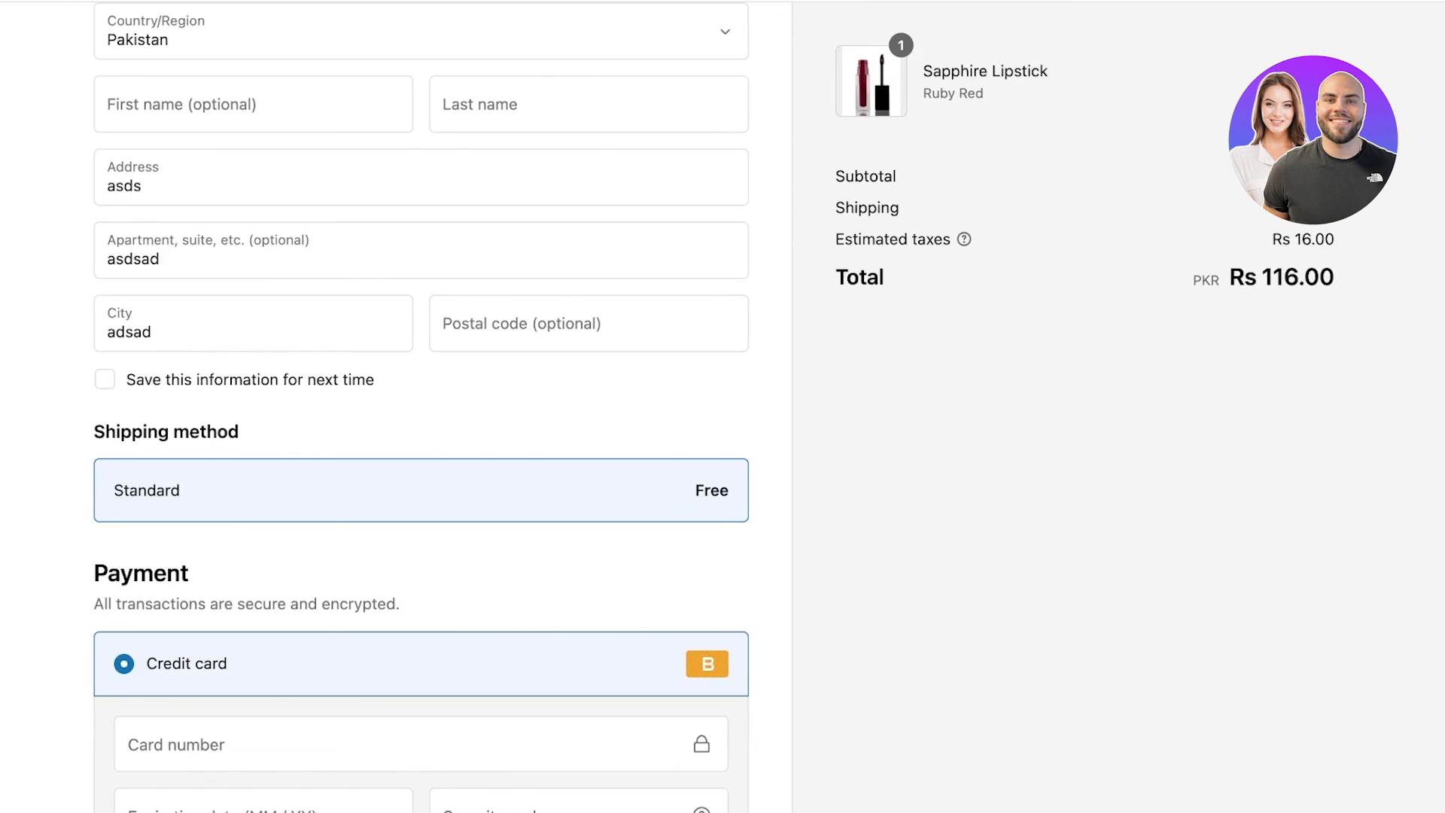
pyautogui.scroll(-4, 422, 490)
pyautogui.click(218, 674)
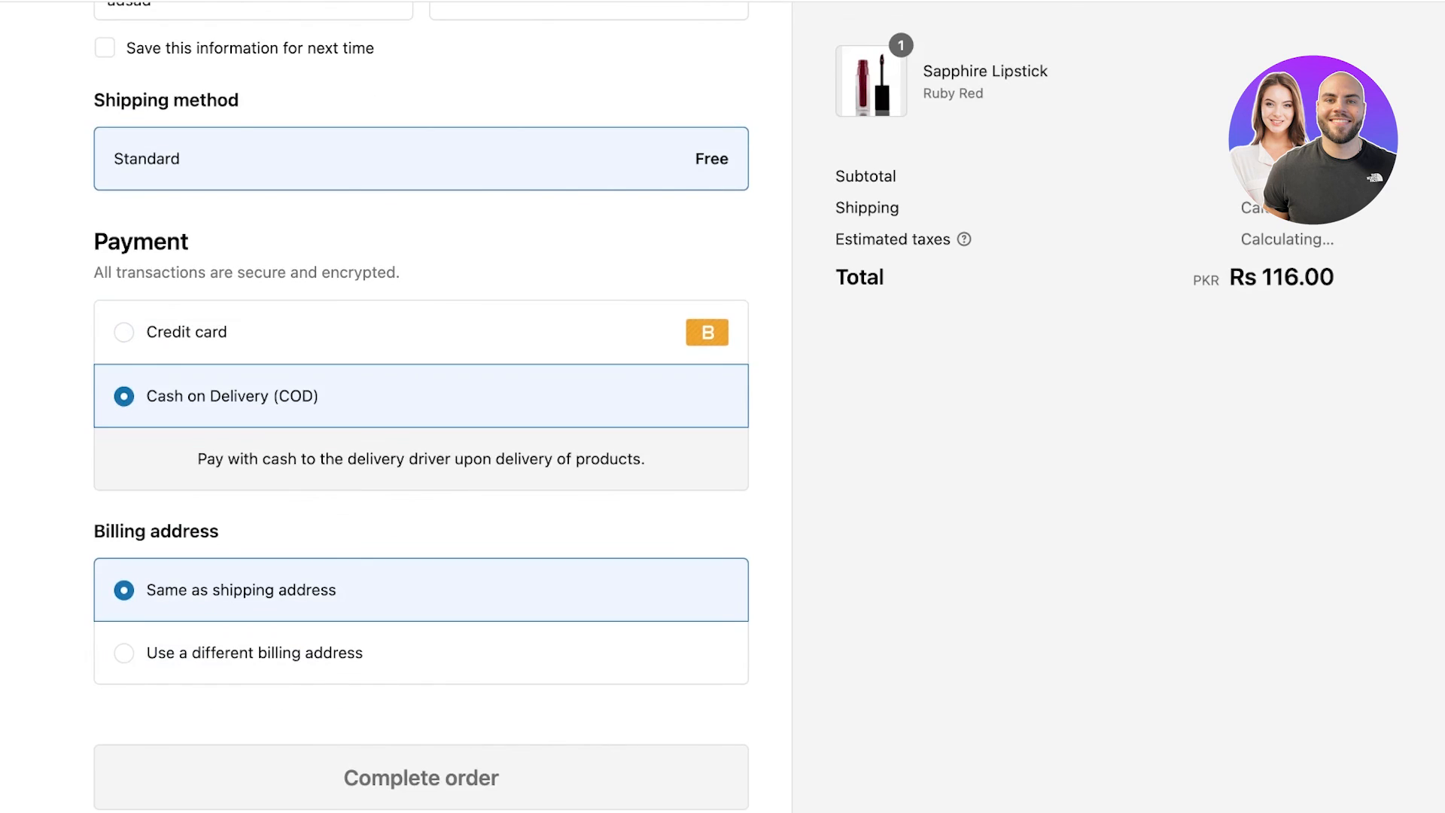
pyautogui.scroll(-2, 421, 489)
pyautogui.click(422, 623)
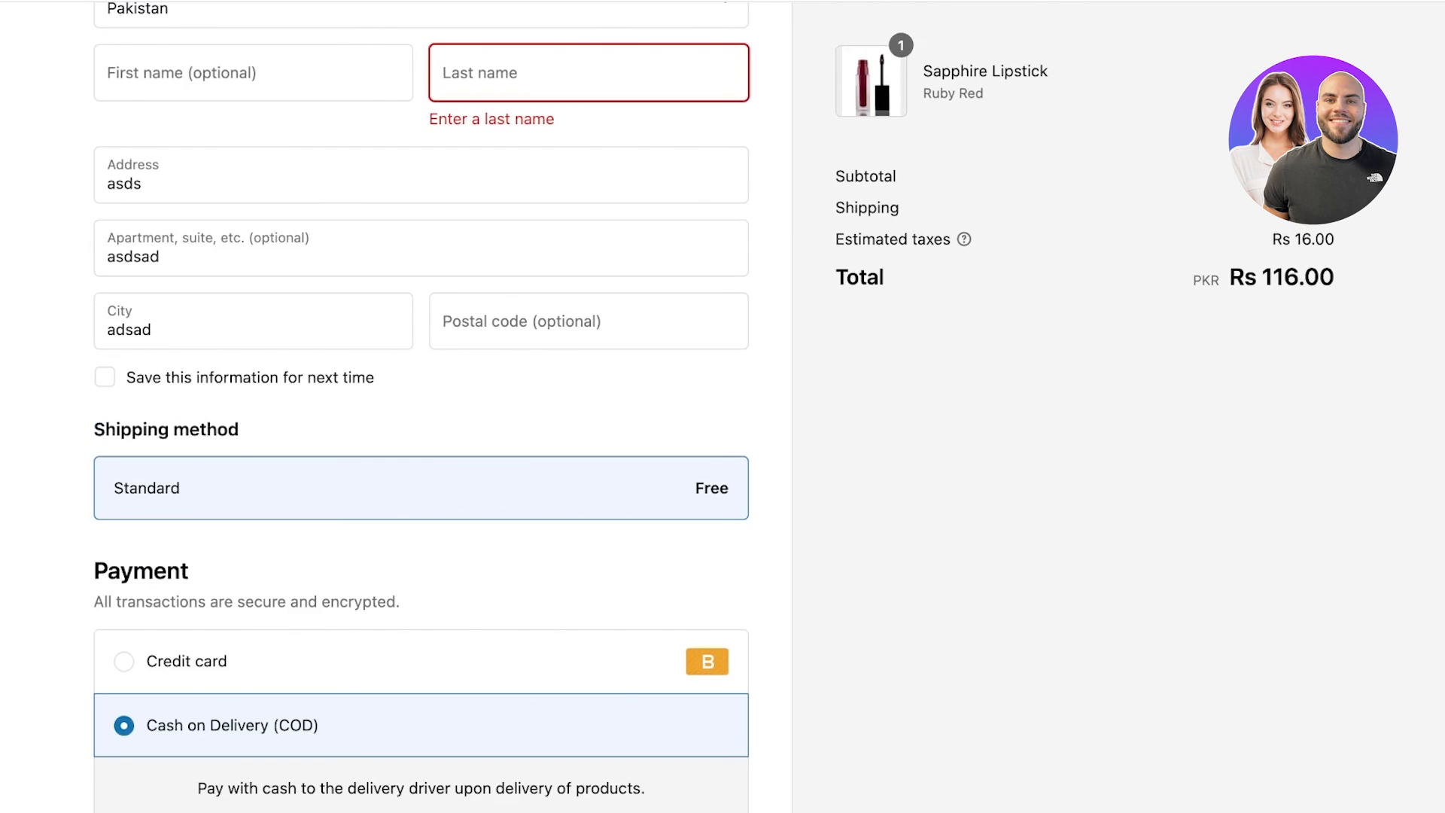
pyautogui.write('sadas')
pyautogui.scroll(-6, 422, 407)
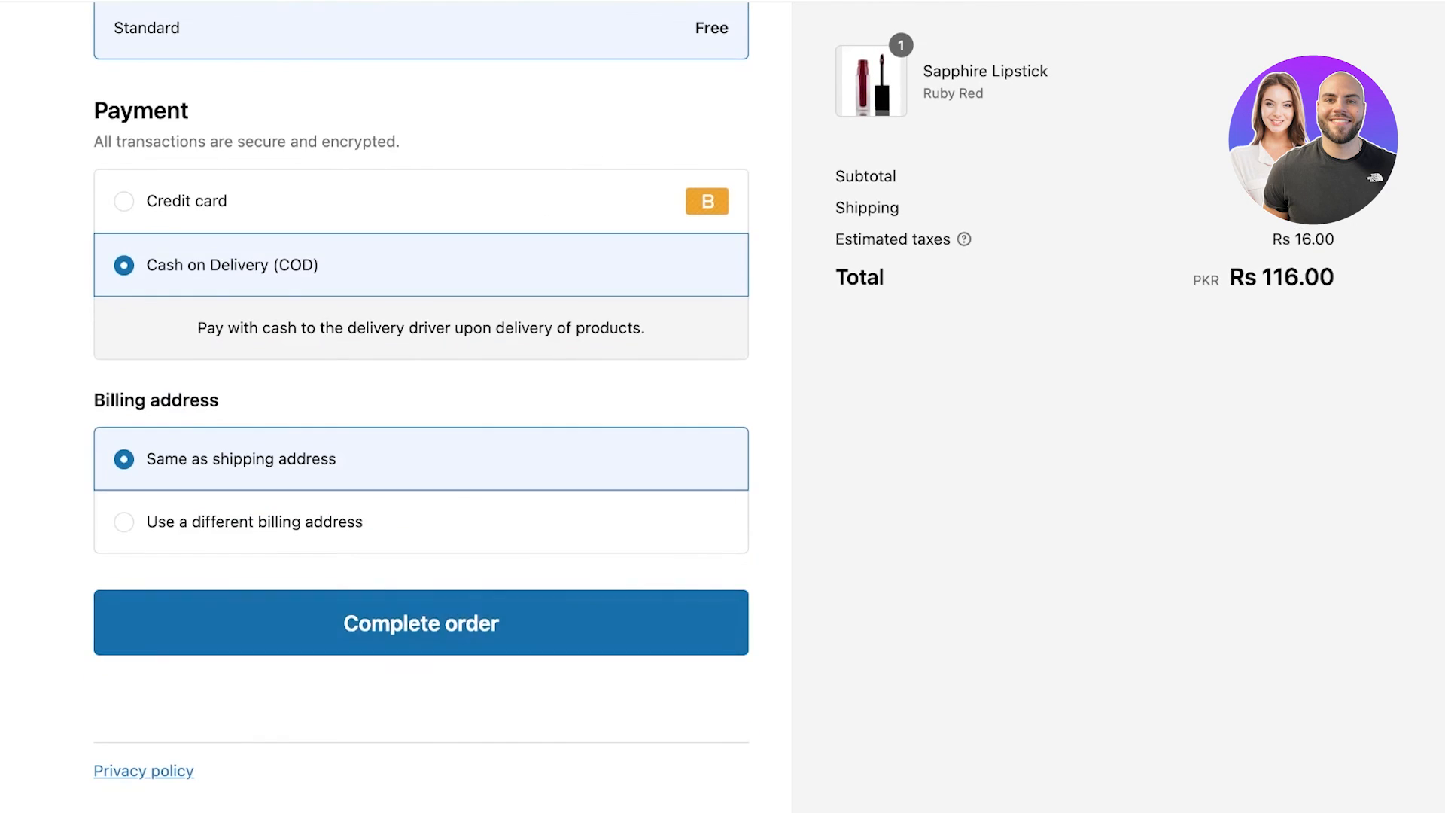
pyautogui.click(422, 622)
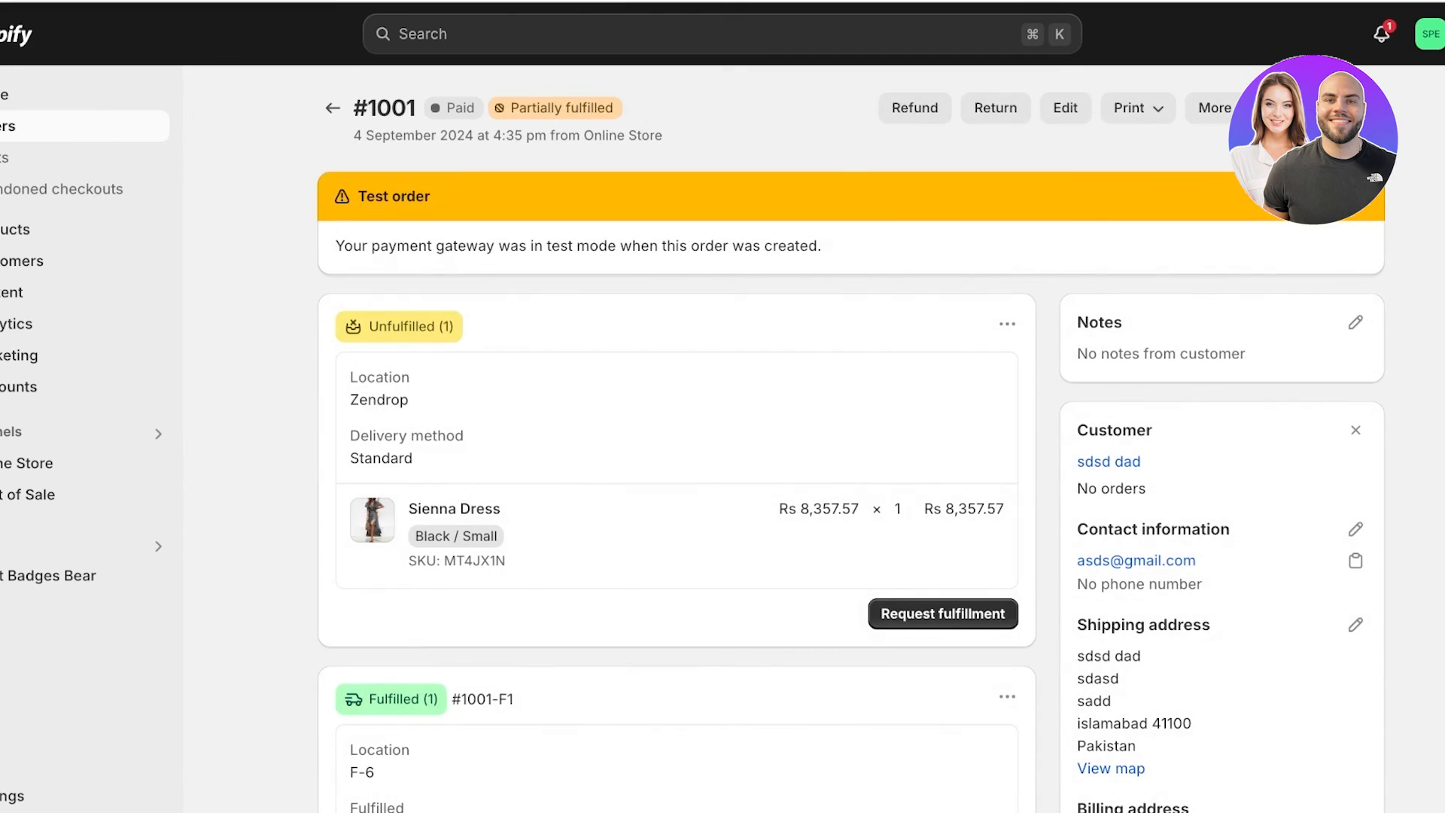
# Inspect COD order #1002 (Rs 116.00, Payment pending, Unfulfilled), then return to admin Home.
pyautogui.click(333, 107)
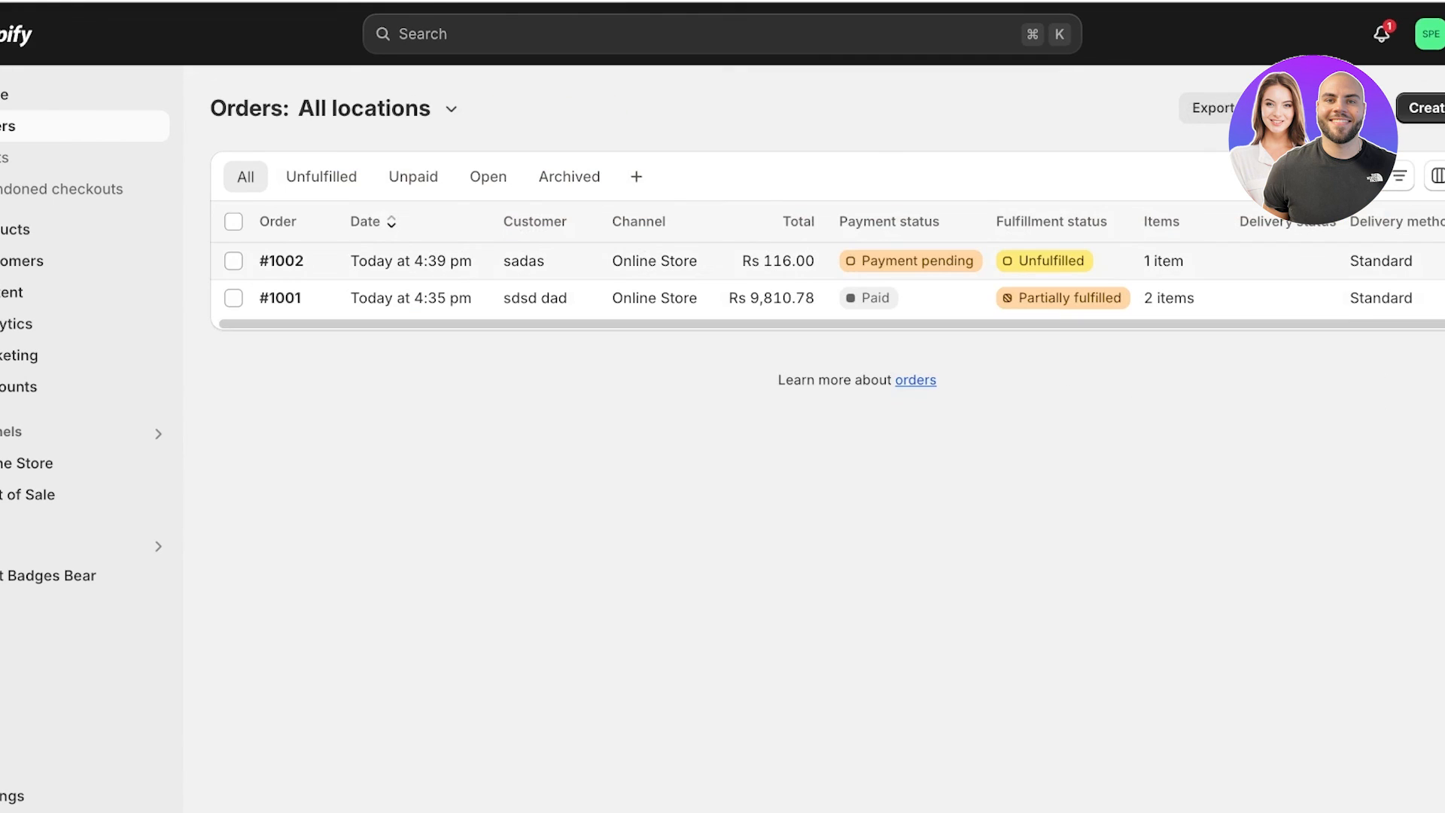
pyautogui.click(281, 262)
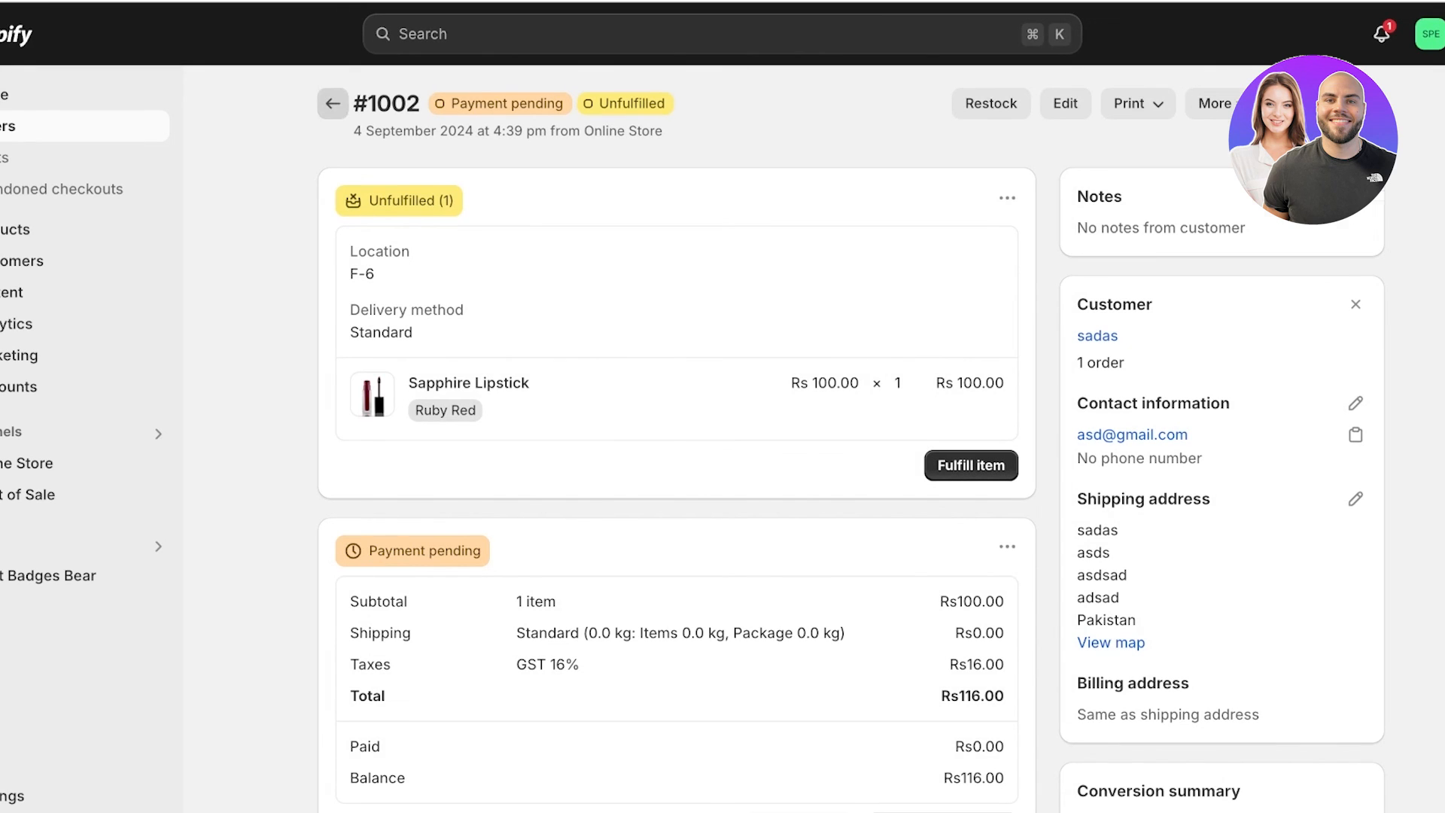
pyautogui.click(332, 103)
pyautogui.click(83, 94)
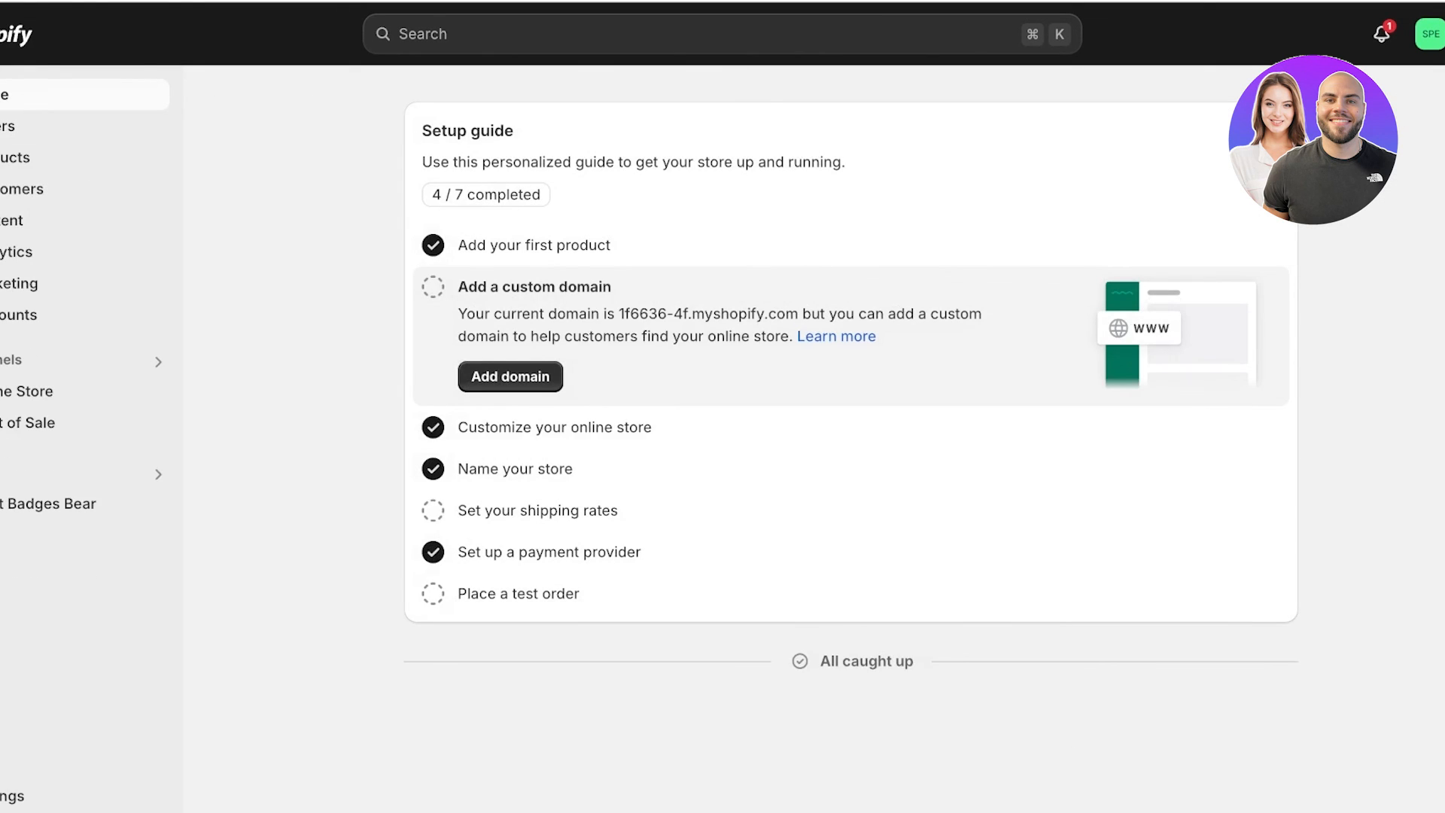